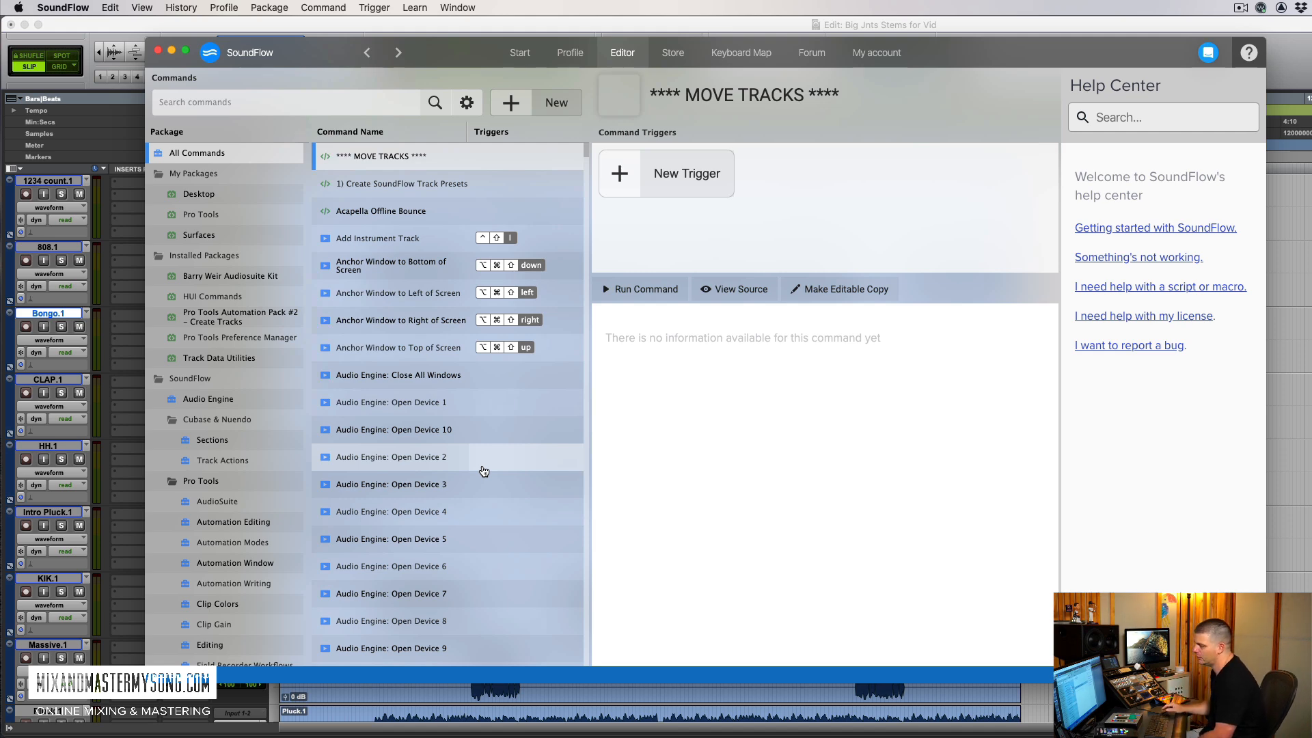
Step: Look through the Start, Profile and Editor pages, and browse the apps and packages offered in the Store
{"action": "left_click", "coordinate": [521, 53]}
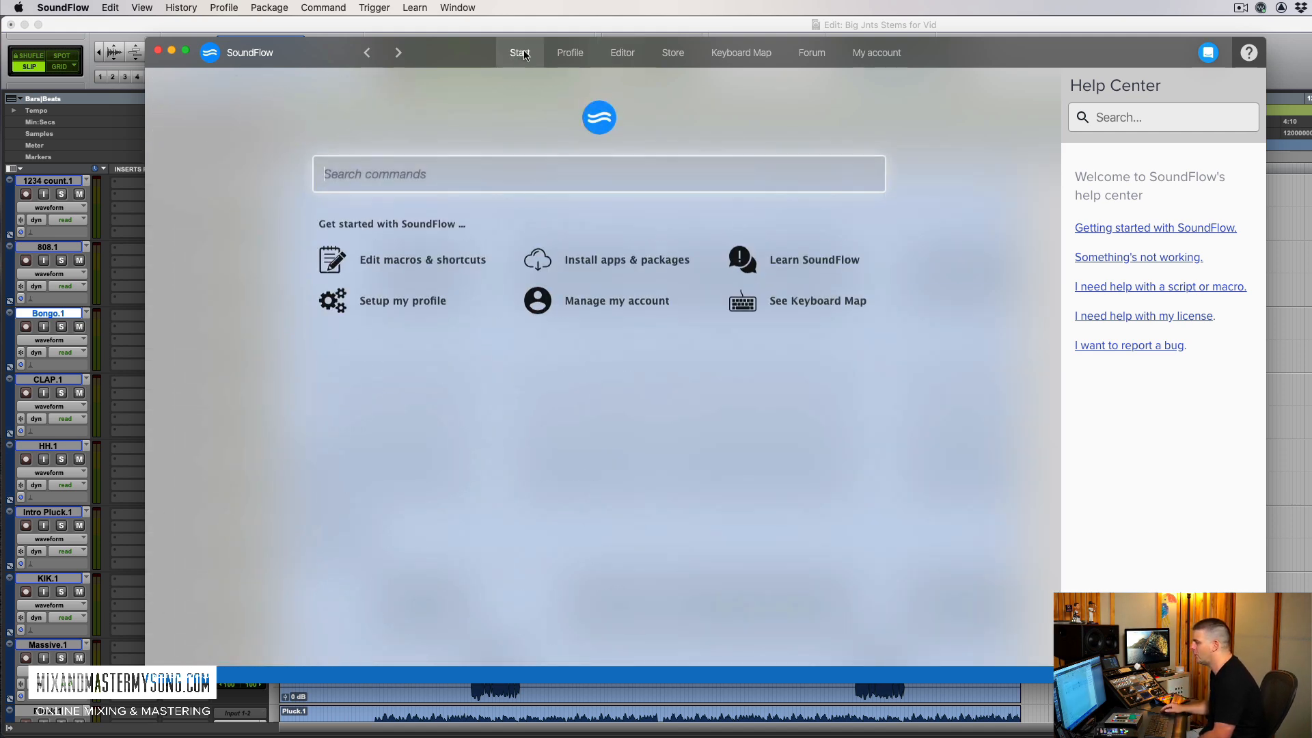
{"action": "left_click", "coordinate": [576, 53]}
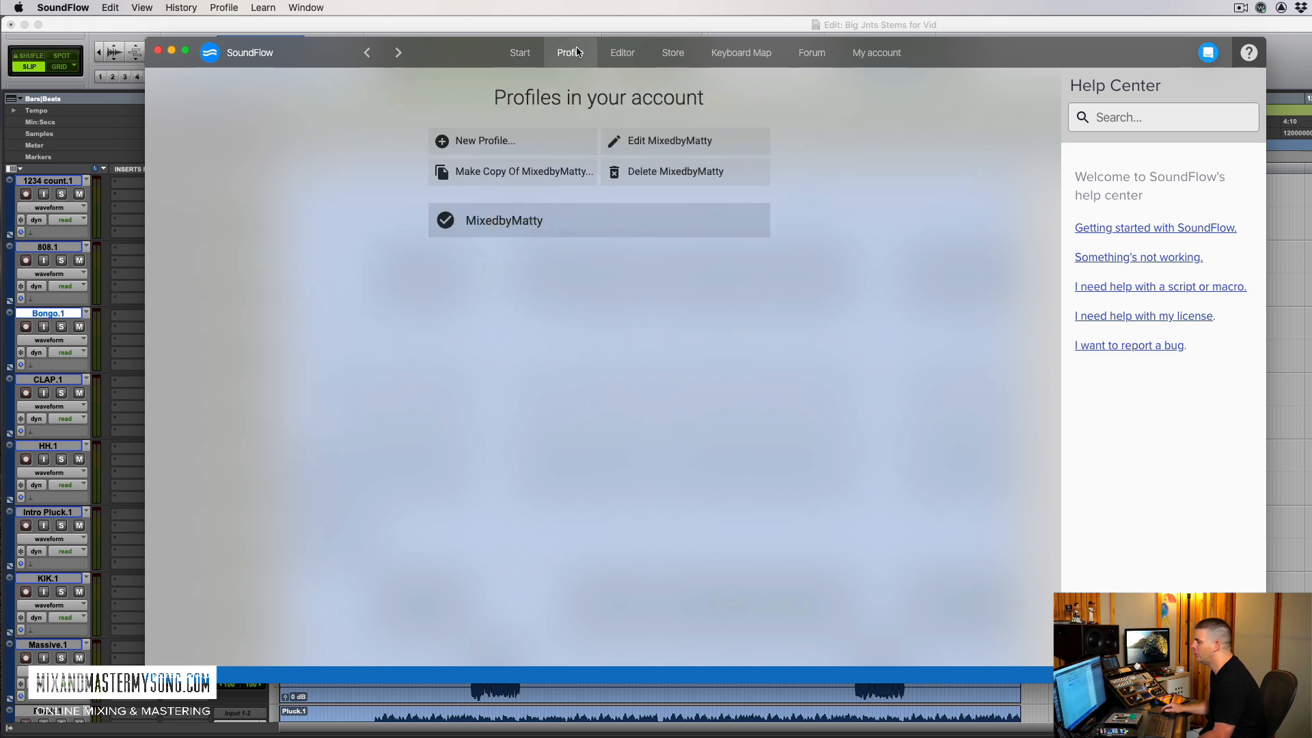
{"action": "left_click", "coordinate": [622, 53]}
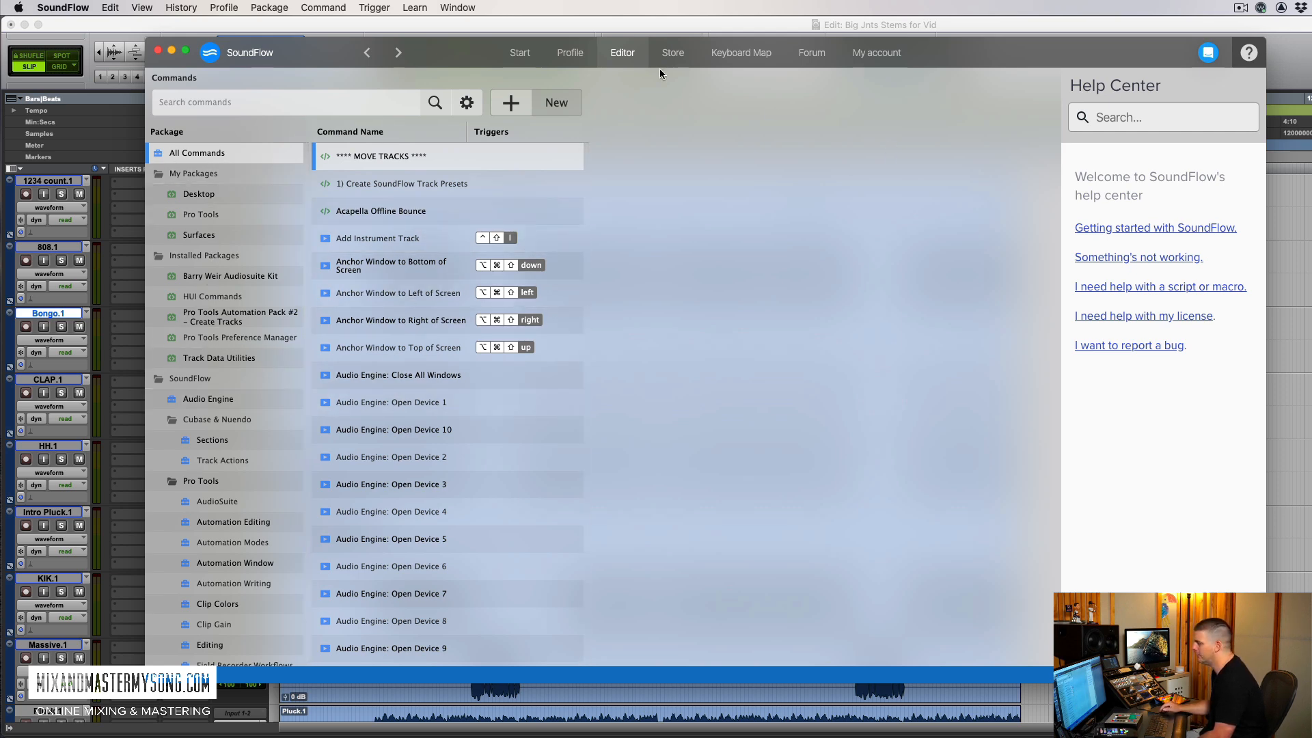
{"action": "left_click", "coordinate": [670, 54]}
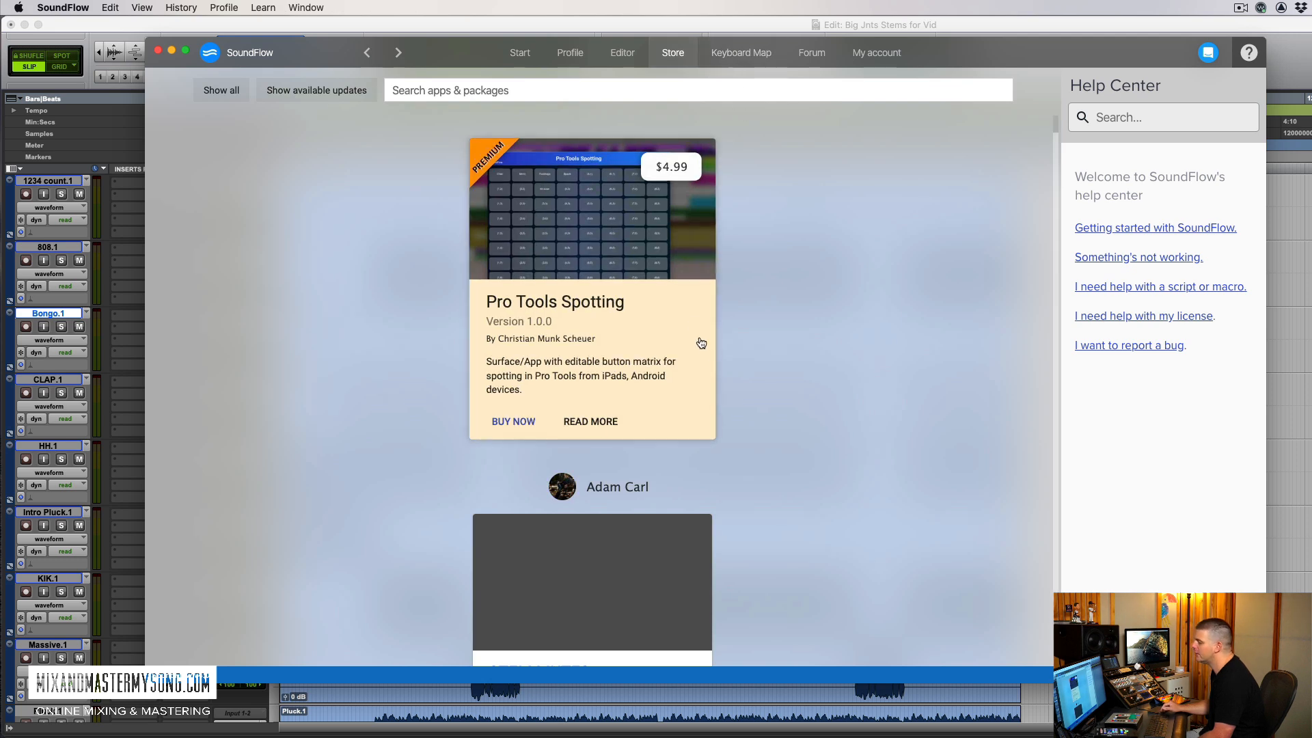
{"action": "scroll", "coordinate": [704, 346], "scroll_direction": "down", "scroll_amount": 3}
{"action": "scroll", "coordinate": [730, 365], "scroll_direction": "down", "scroll_amount": 15}
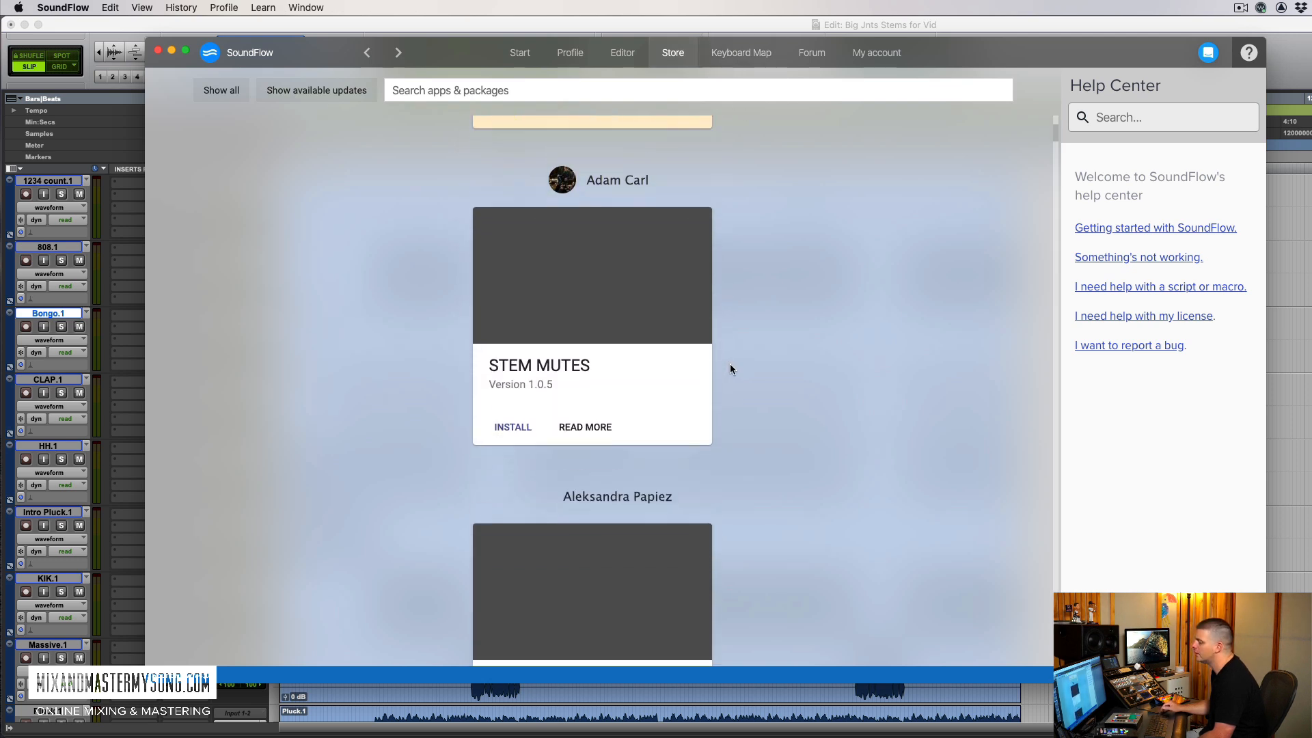
{"action": "scroll", "coordinate": [730, 364], "scroll_direction": "down", "scroll_amount": 10}
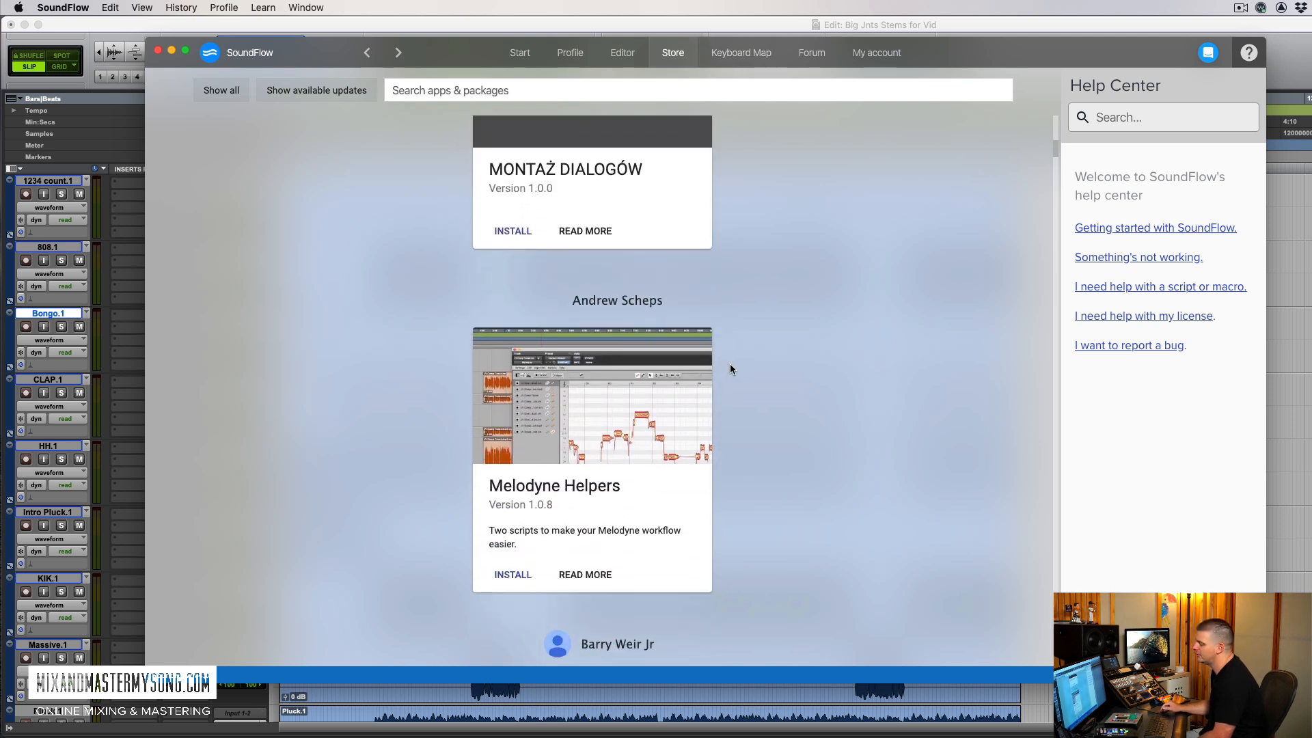
{"action": "scroll", "coordinate": [773, 269], "scroll_direction": "up", "scroll_amount": 20}
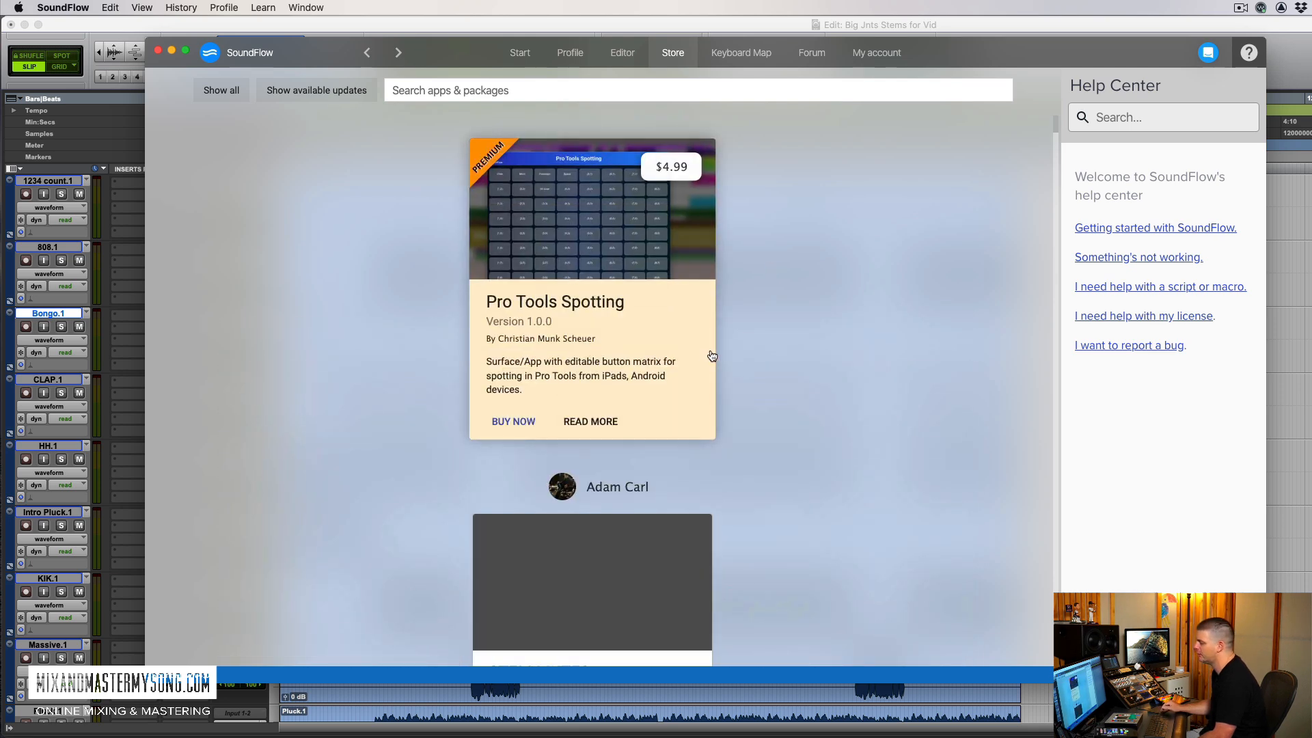
Step: View the Keyboard Map and look through the topic categories on the SoundFlow Forum
{"action": "left_click", "coordinate": [735, 54]}
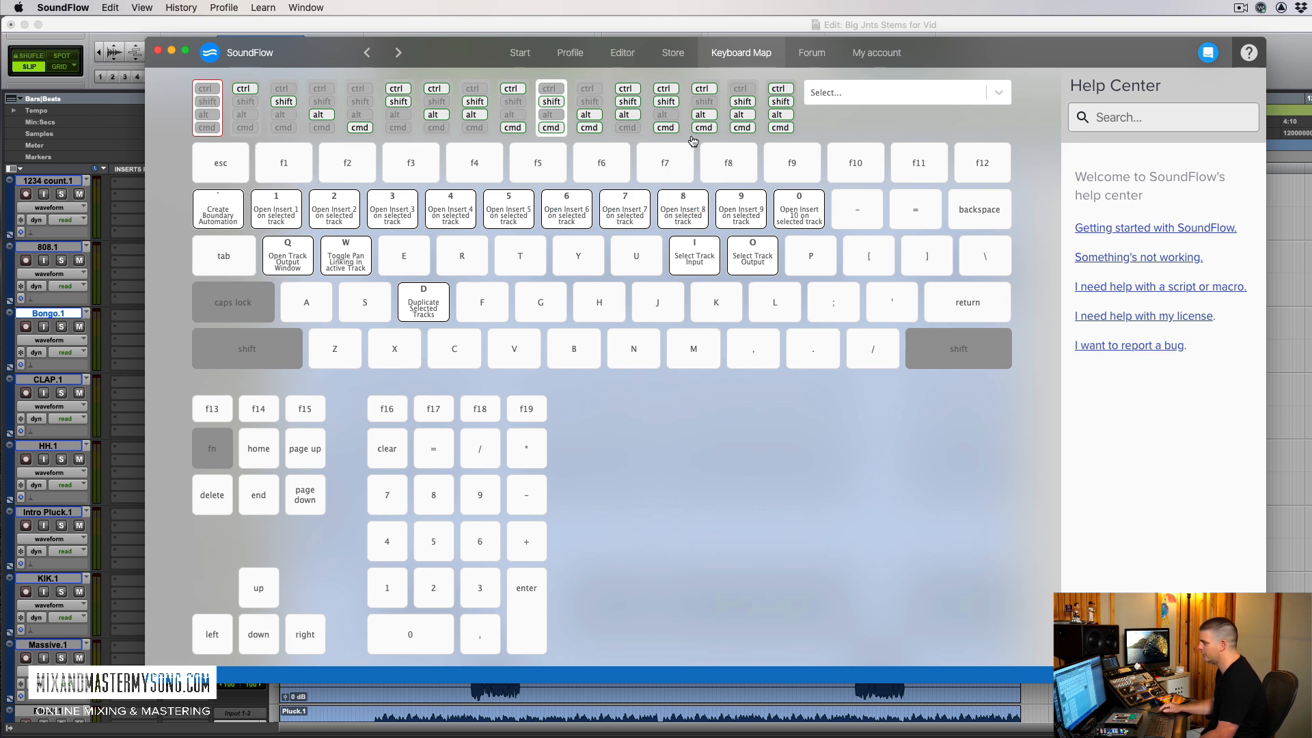
{"action": "left_click", "coordinate": [813, 53]}
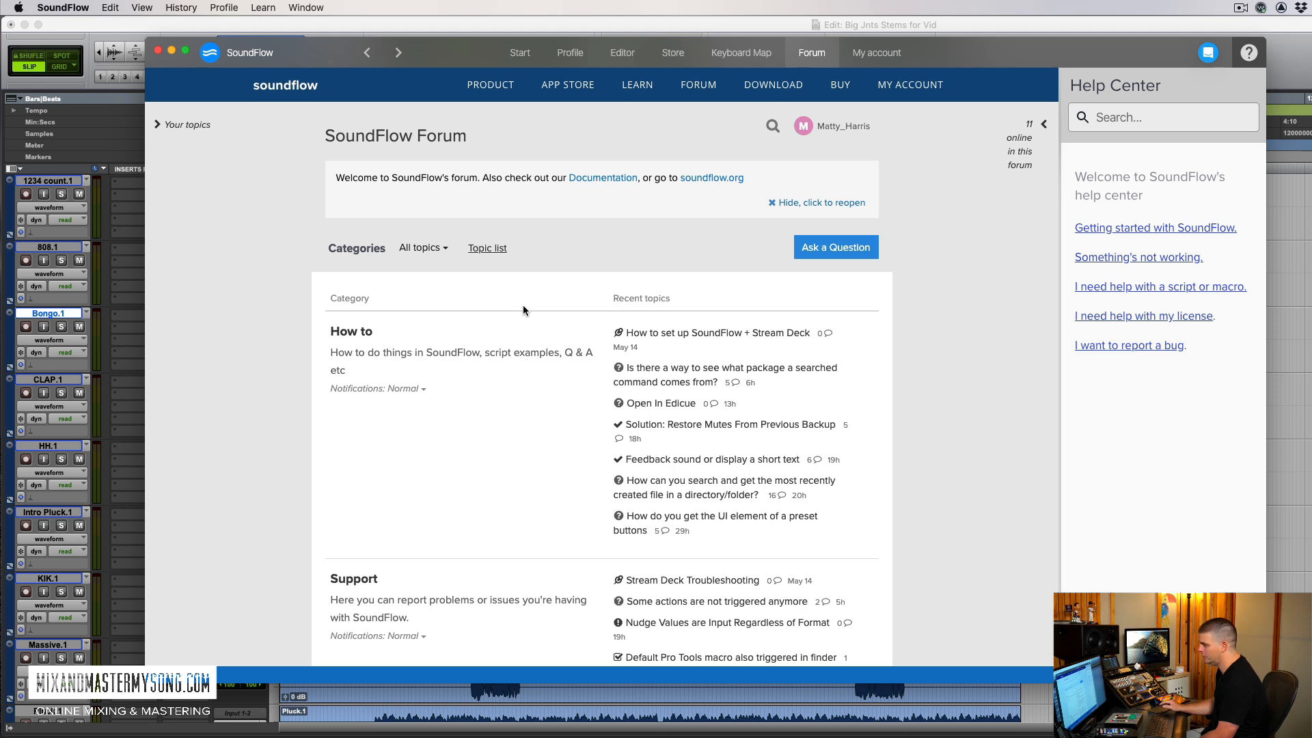
{"action": "scroll", "coordinate": [616, 422], "scroll_direction": "down", "scroll_amount": 3}
{"action": "scroll", "coordinate": [602, 396], "scroll_direction": "down", "scroll_amount": 2}
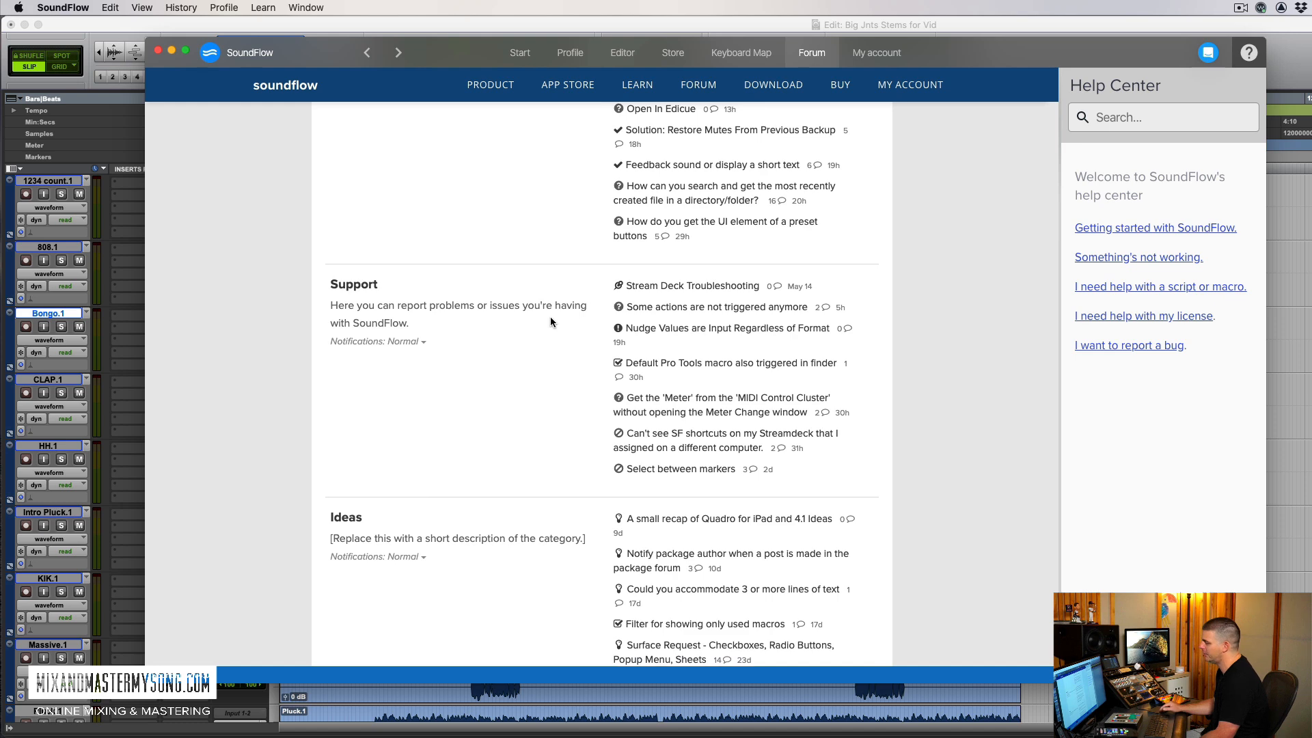
{"action": "scroll", "coordinate": [551, 317], "scroll_direction": "up", "scroll_amount": 5}
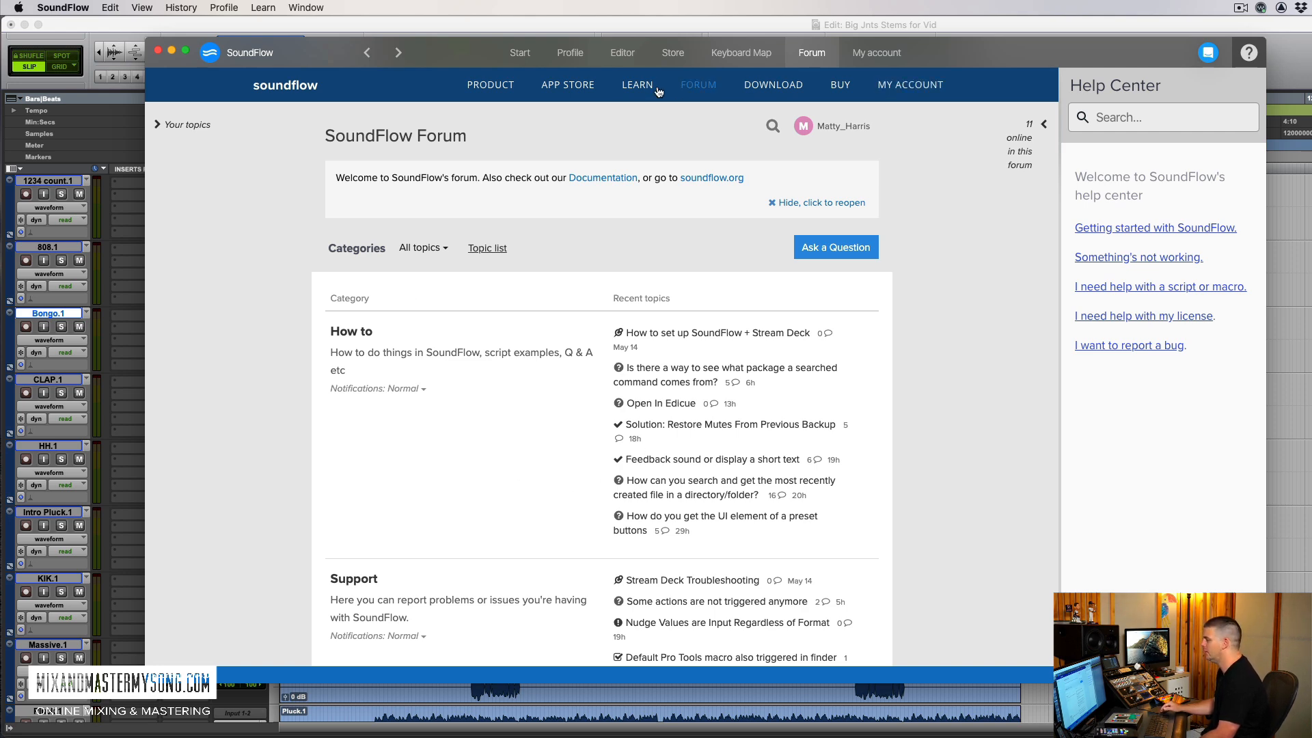
Step: Return to the command Editor, then shrink and reposition its window so the Pro Tools transport and track columns are uncovered
{"action": "left_click", "coordinate": [623, 53]}
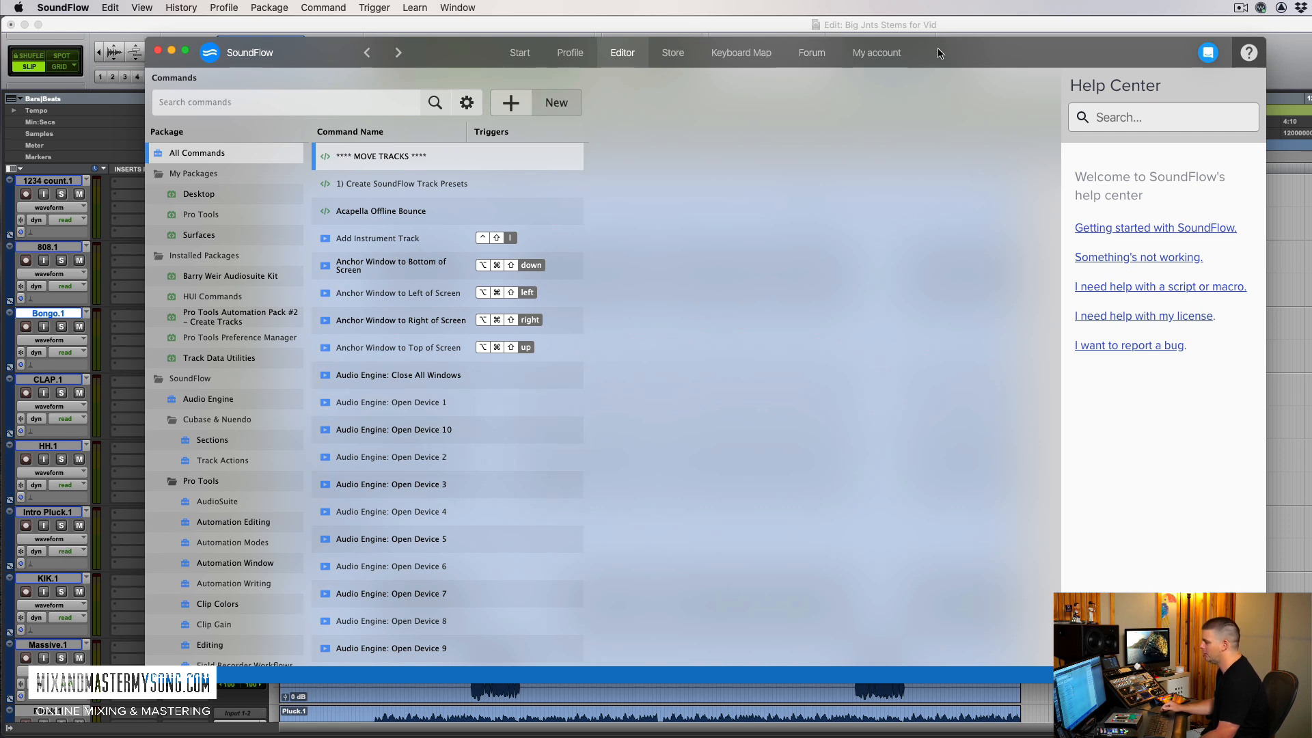
{"action": "left_click_drag", "start_coordinate": [940, 54], "coordinate": [948, 76]}
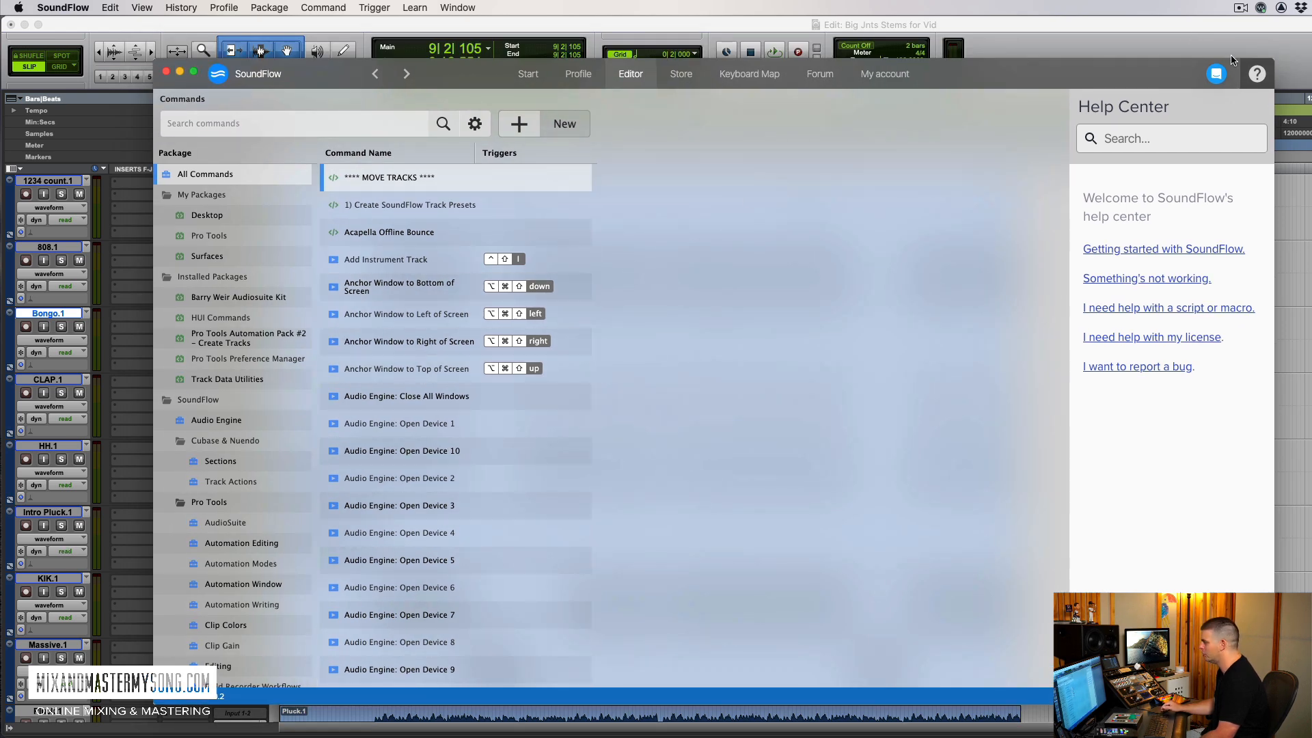
{"action": "left_click_drag", "start_coordinate": [1273, 60], "coordinate": [1136, 84]}
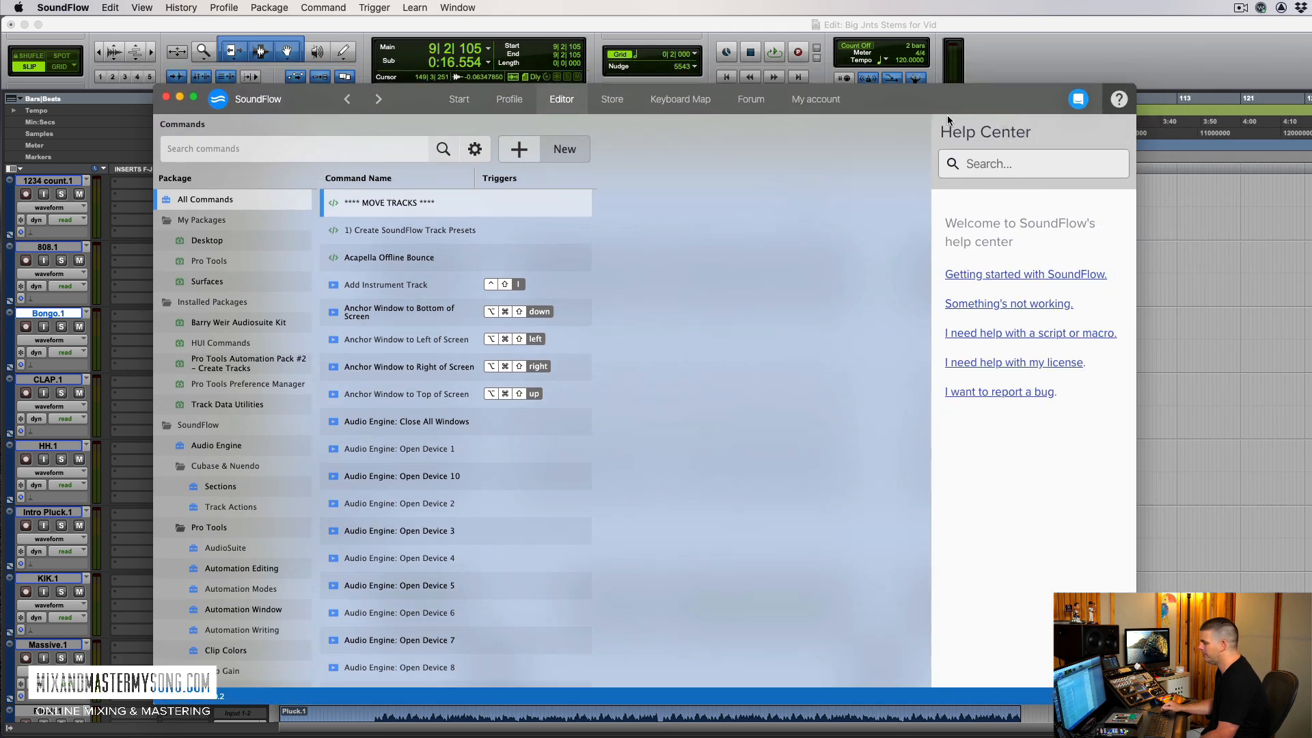
{"action": "left_click_drag", "start_coordinate": [951, 123], "coordinate": [1114, 156]}
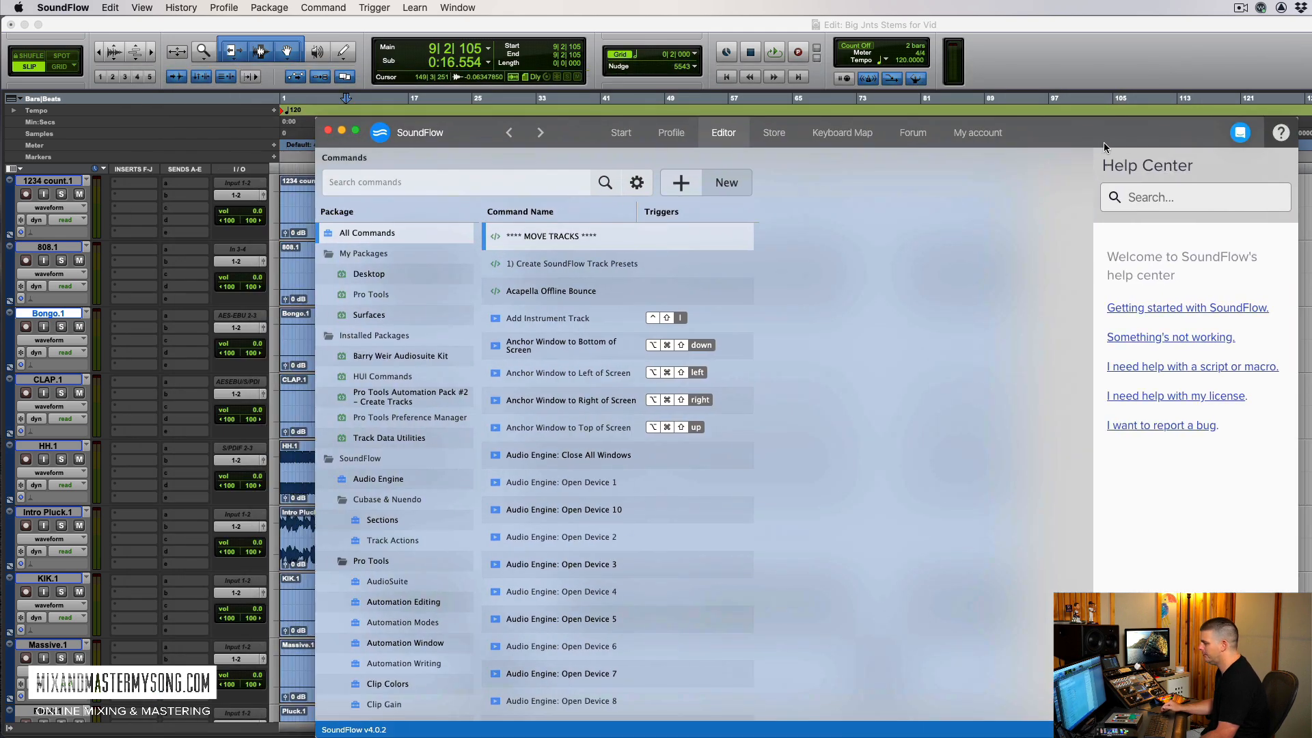
Step: Show the Pro Tools 1 Stream Deck layout from the Pro Tools package and move the window to fit the screen
{"action": "left_click", "coordinate": [391, 294]}
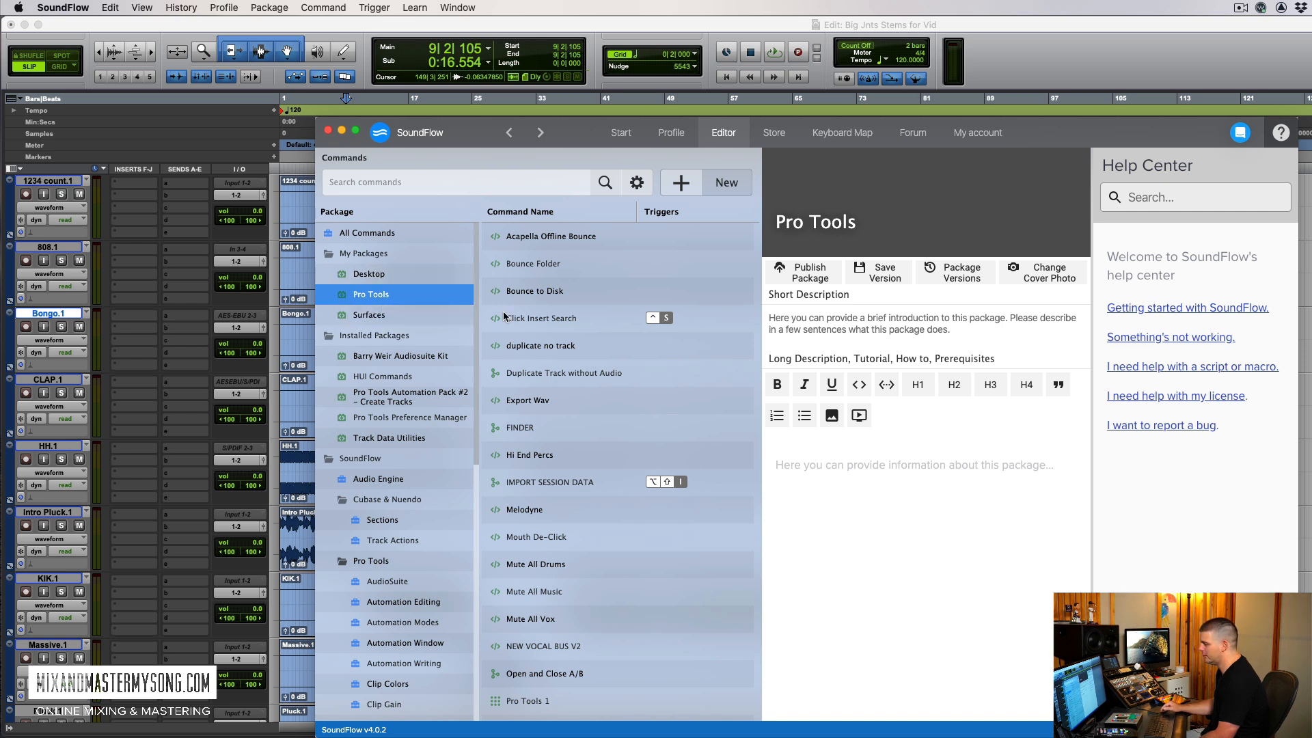
{"action": "scroll", "coordinate": [592, 609], "scroll_direction": "down", "scroll_amount": 3}
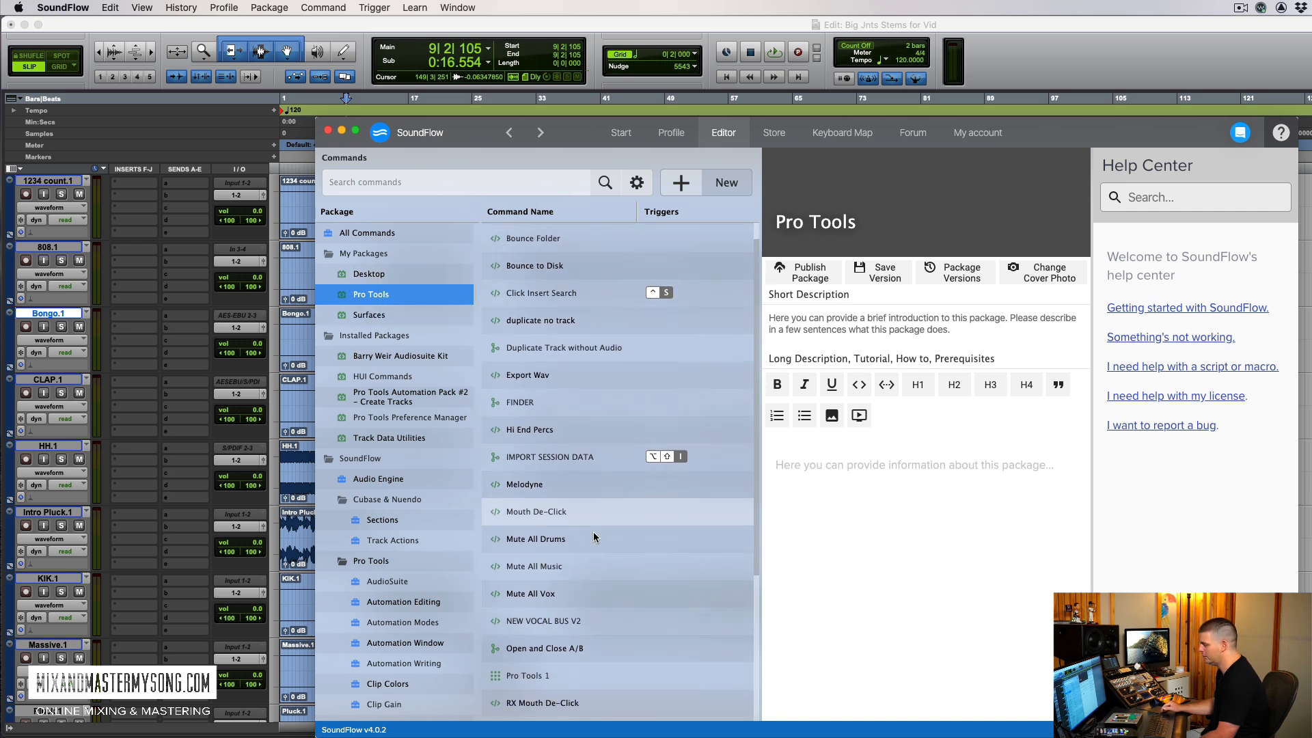
{"action": "left_click", "coordinate": [578, 604]}
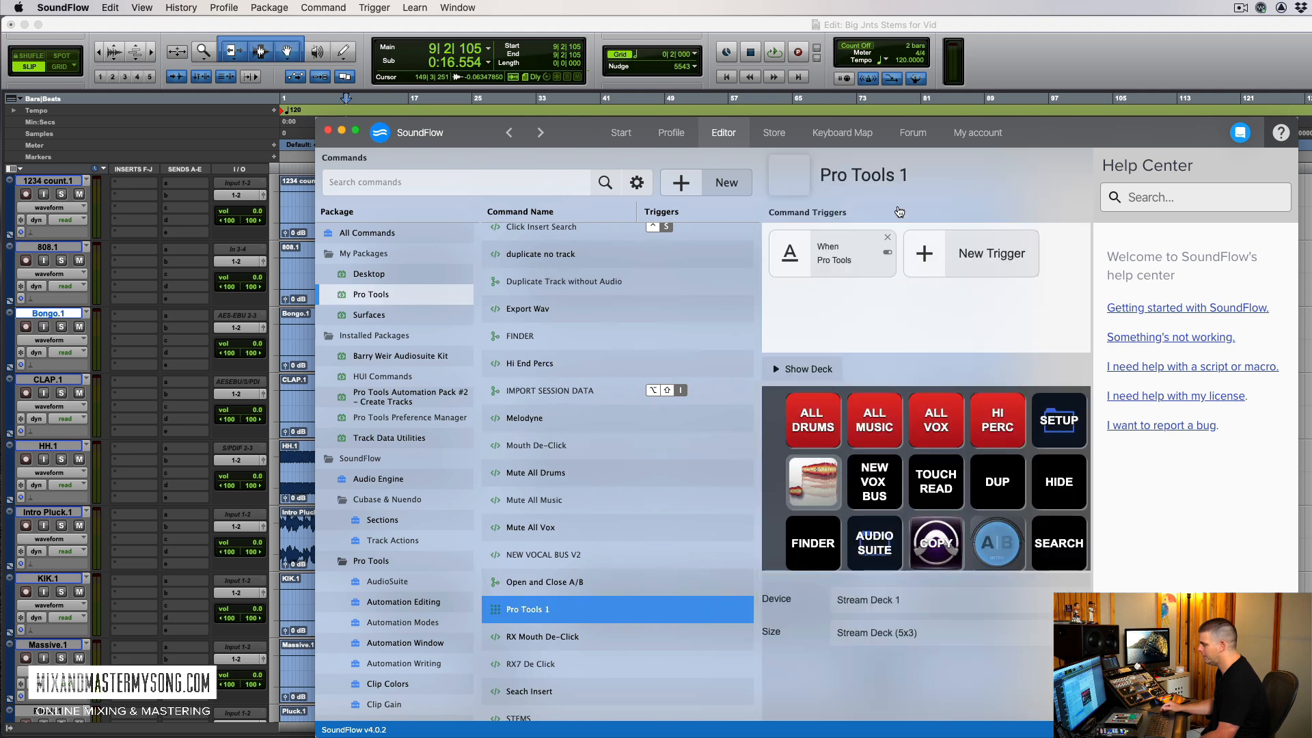
{"action": "left_click_drag", "start_coordinate": [1068, 136], "coordinate": [982, 67]}
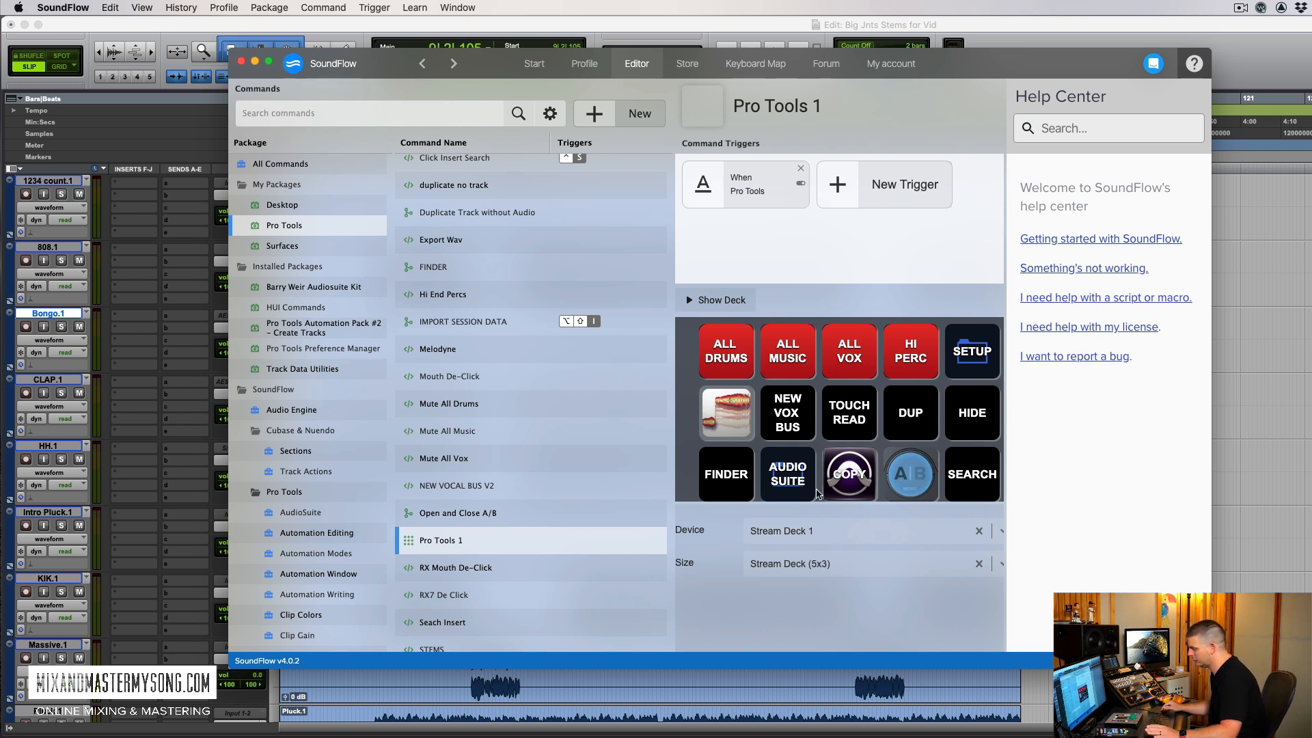
Step: Inspect the deck's COPY button and the Track Utilities MH deck it links to, and return to the Pro Tools 1 deck
{"action": "left_click", "coordinate": [848, 476]}
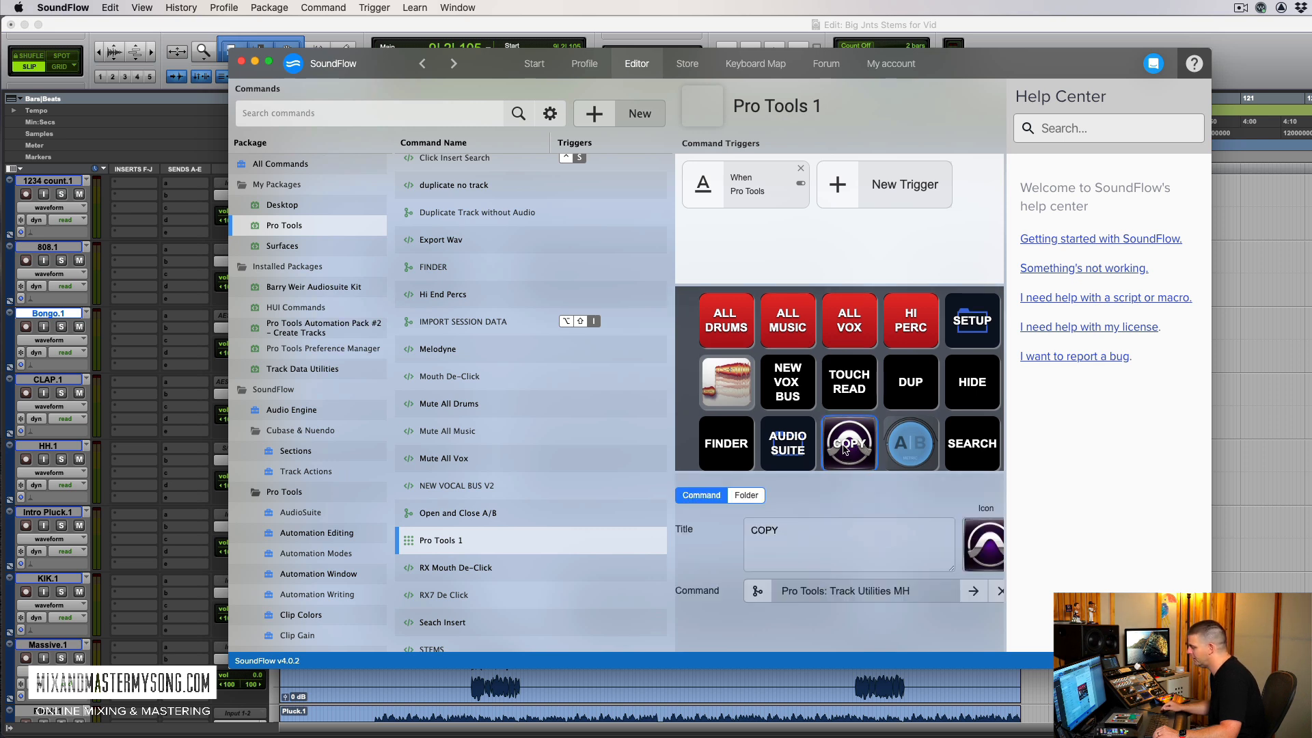
{"action": "scroll", "coordinate": [536, 488], "scroll_direction": "down", "scroll_amount": 5}
{"action": "left_click", "coordinate": [467, 586]}
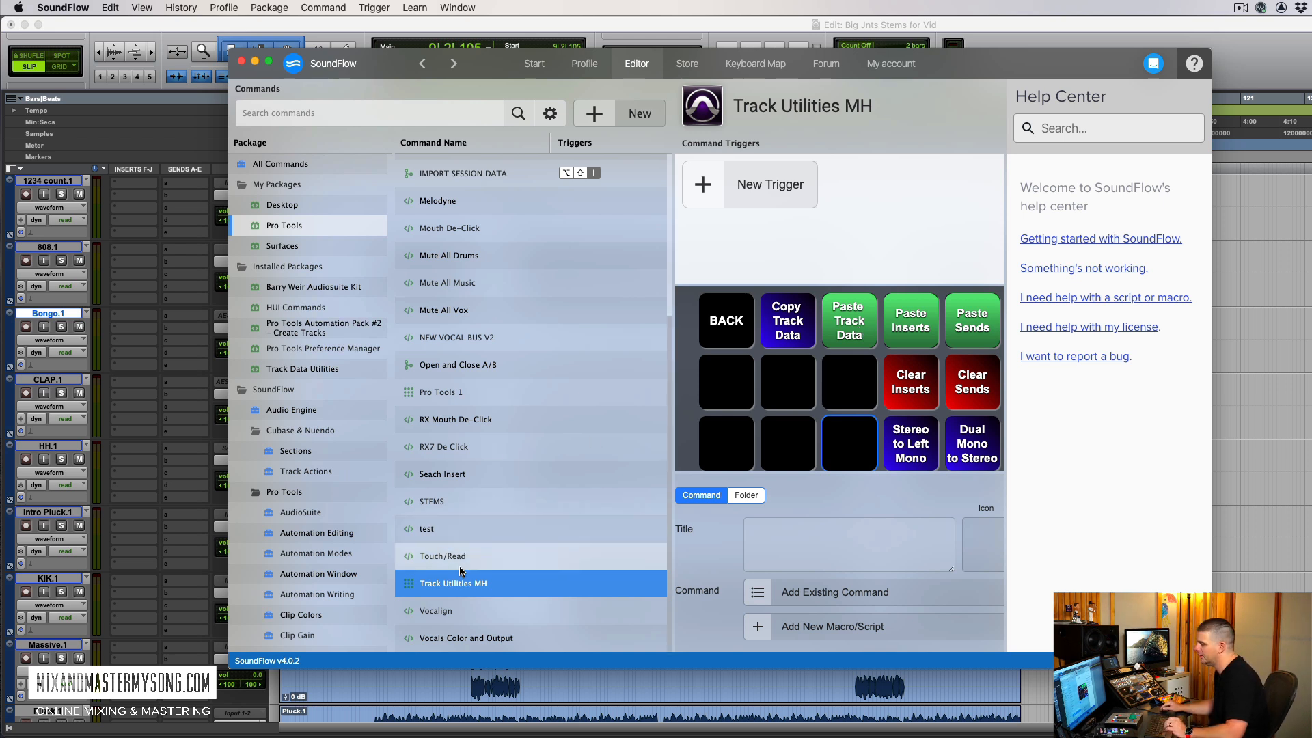
{"action": "scroll", "coordinate": [460, 567], "scroll_direction": "up", "scroll_amount": 5}
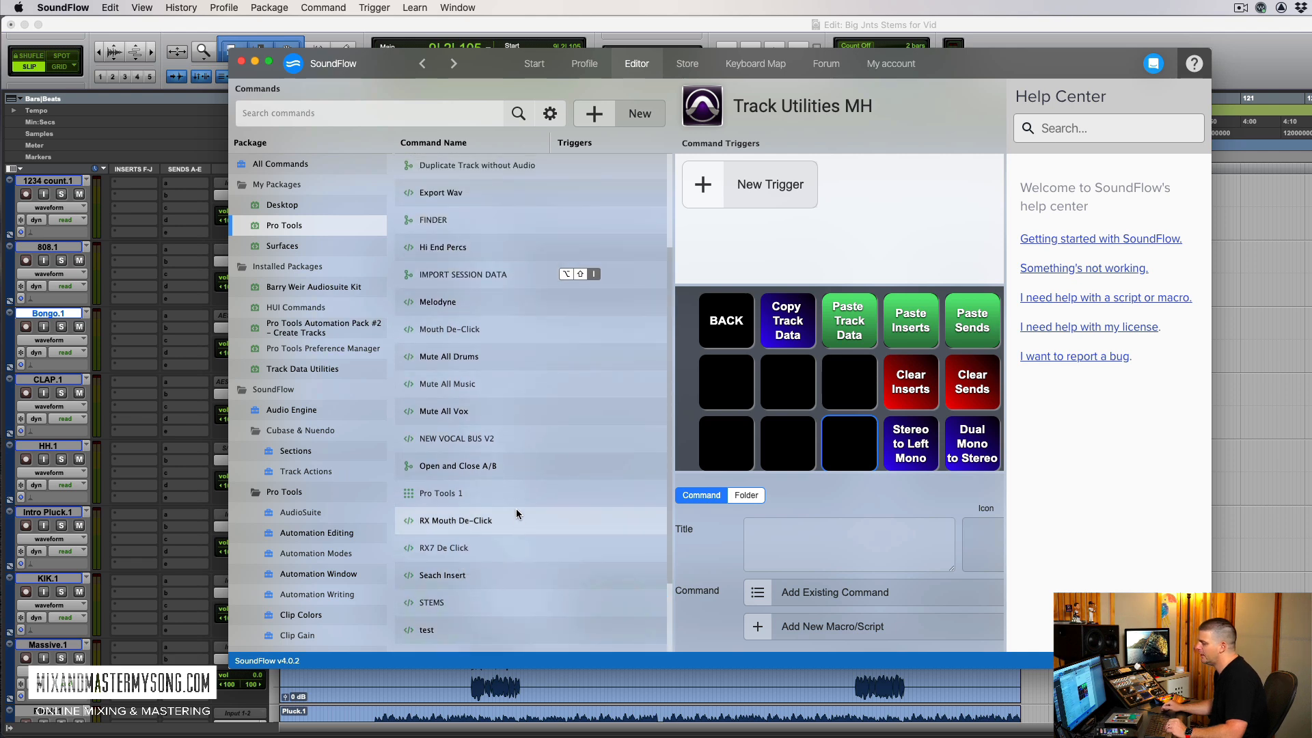
{"action": "left_click", "coordinate": [488, 493]}
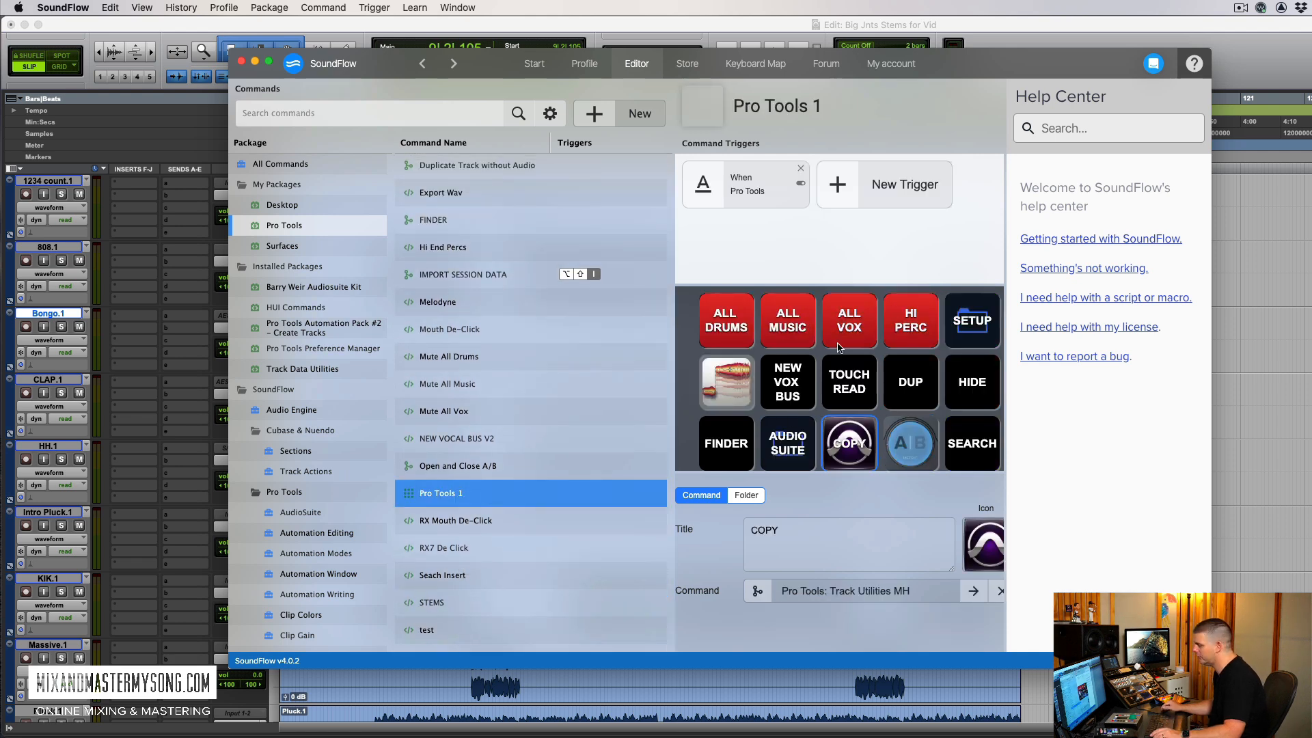
Step: Look inside the SETUP and AUDIO SUITE folders of the Pro Tools 1 deck, returning to the main deck after each
{"action": "double_click", "coordinate": [987, 313]}
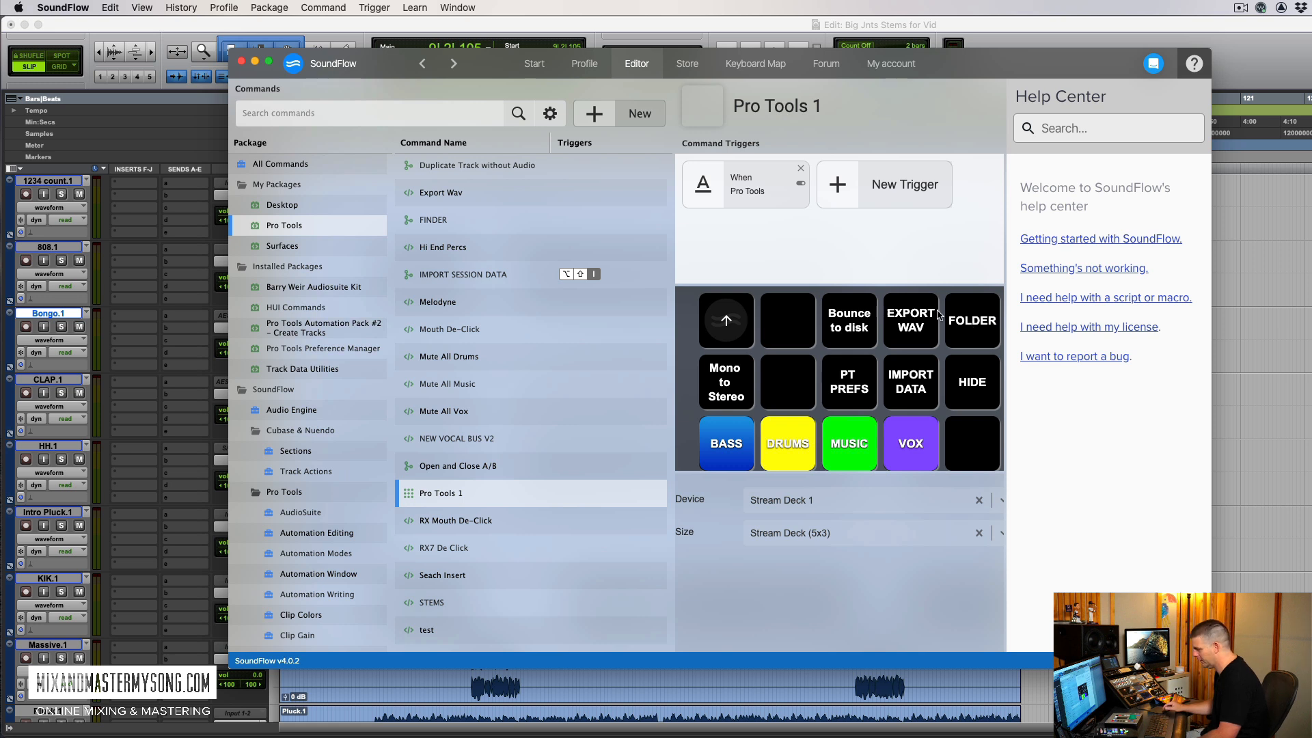
{"action": "left_click", "coordinate": [728, 320]}
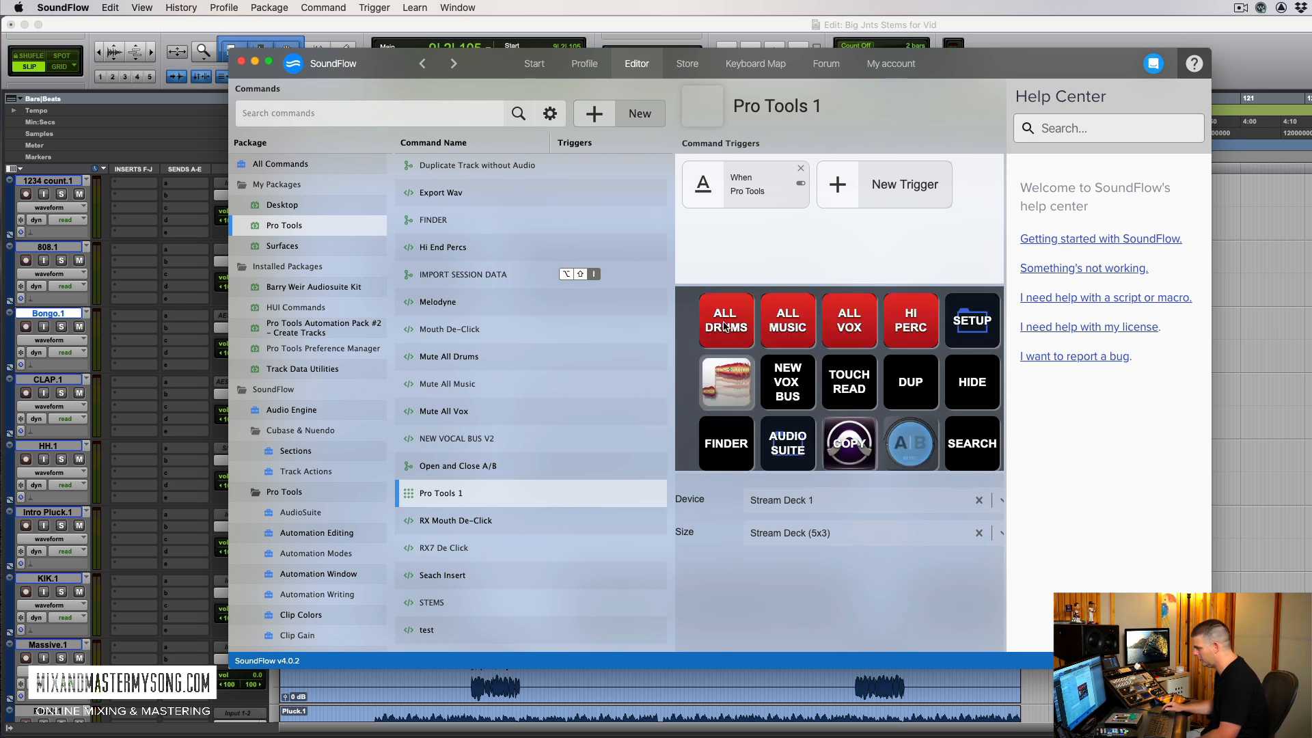
{"action": "left_click", "coordinate": [798, 457]}
{"action": "left_click", "coordinate": [800, 455]}
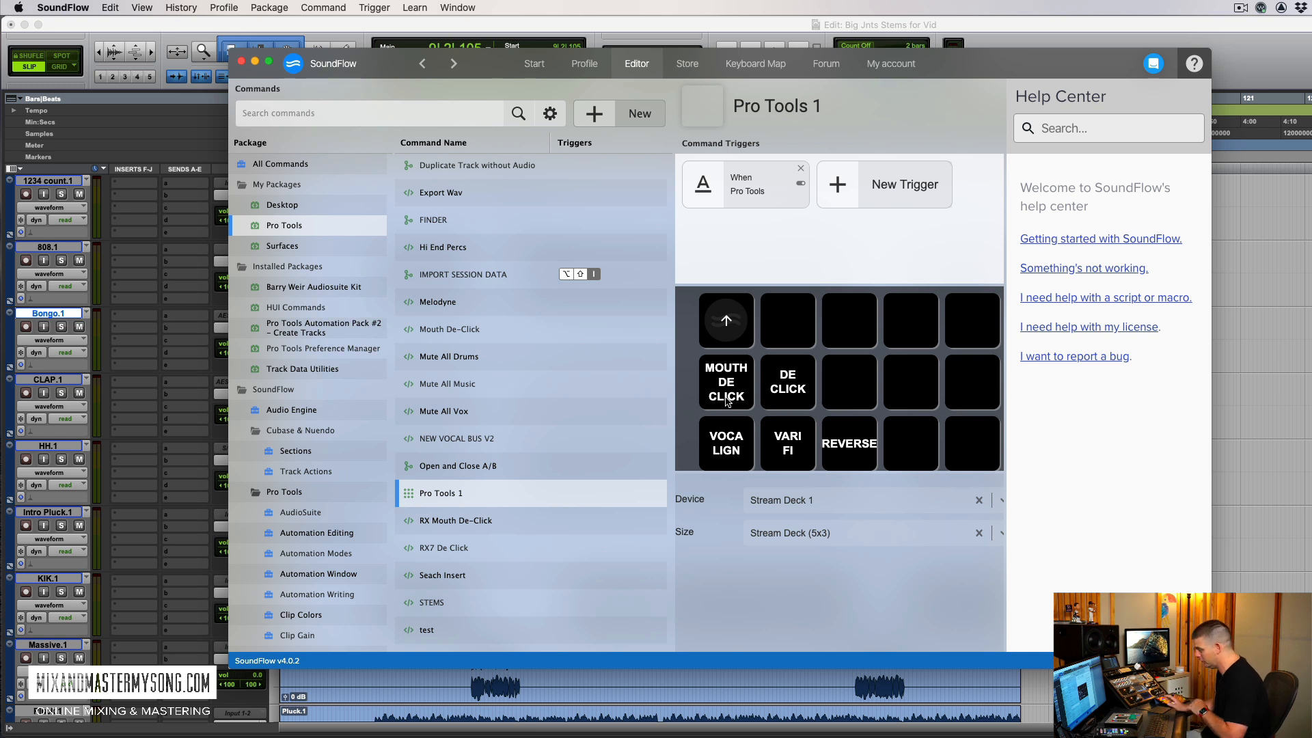
{"action": "left_click", "coordinate": [727, 321]}
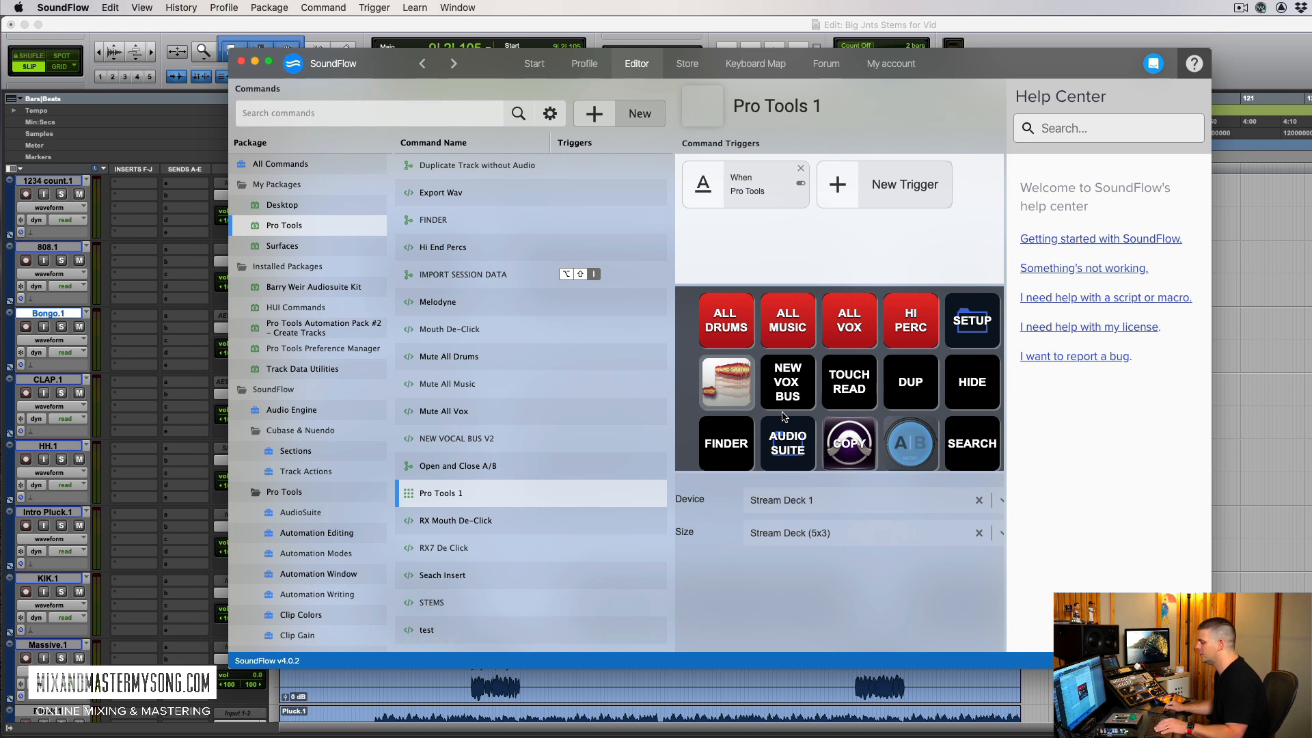
Step: Open PT SURFACE from the Surfaces package in the surface editor and widen the window to show its whole button layout
{"action": "left_click", "coordinate": [292, 247]}
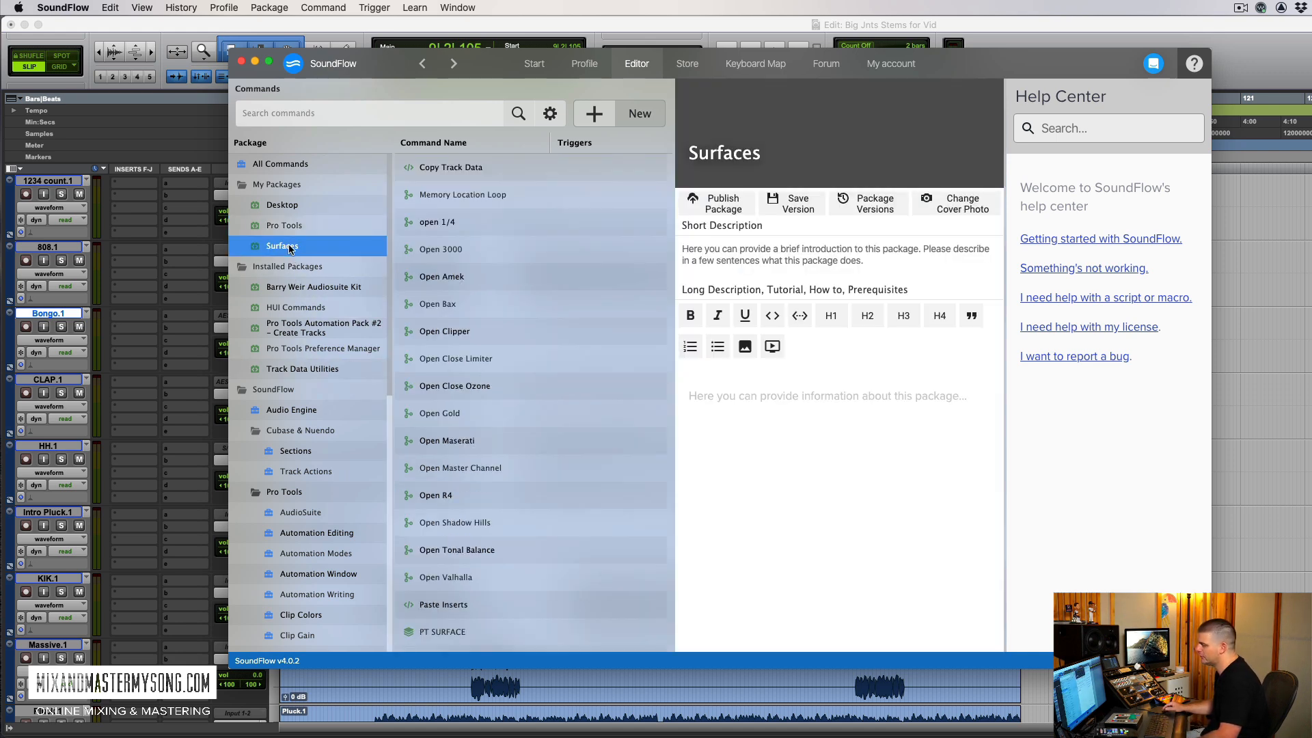
{"action": "scroll", "coordinate": [509, 421], "scroll_direction": "down", "scroll_amount": 2}
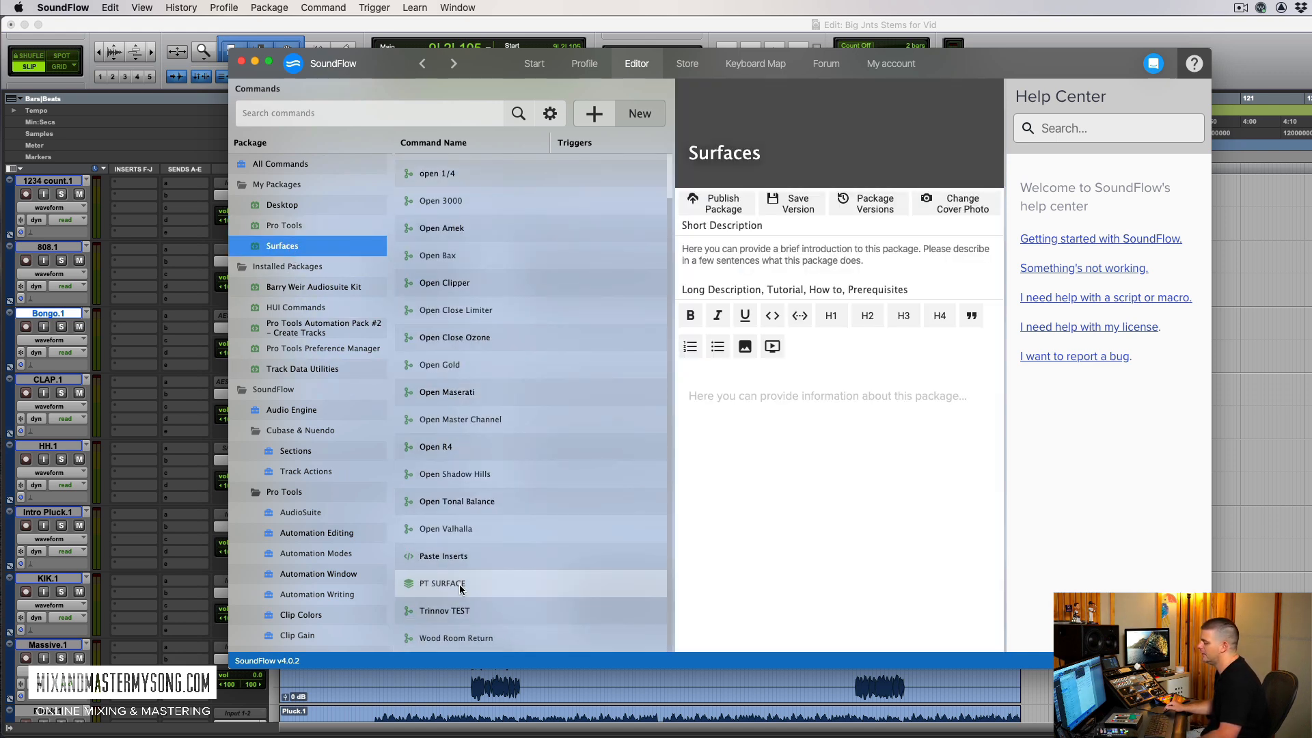
{"action": "left_click", "coordinate": [461, 588]}
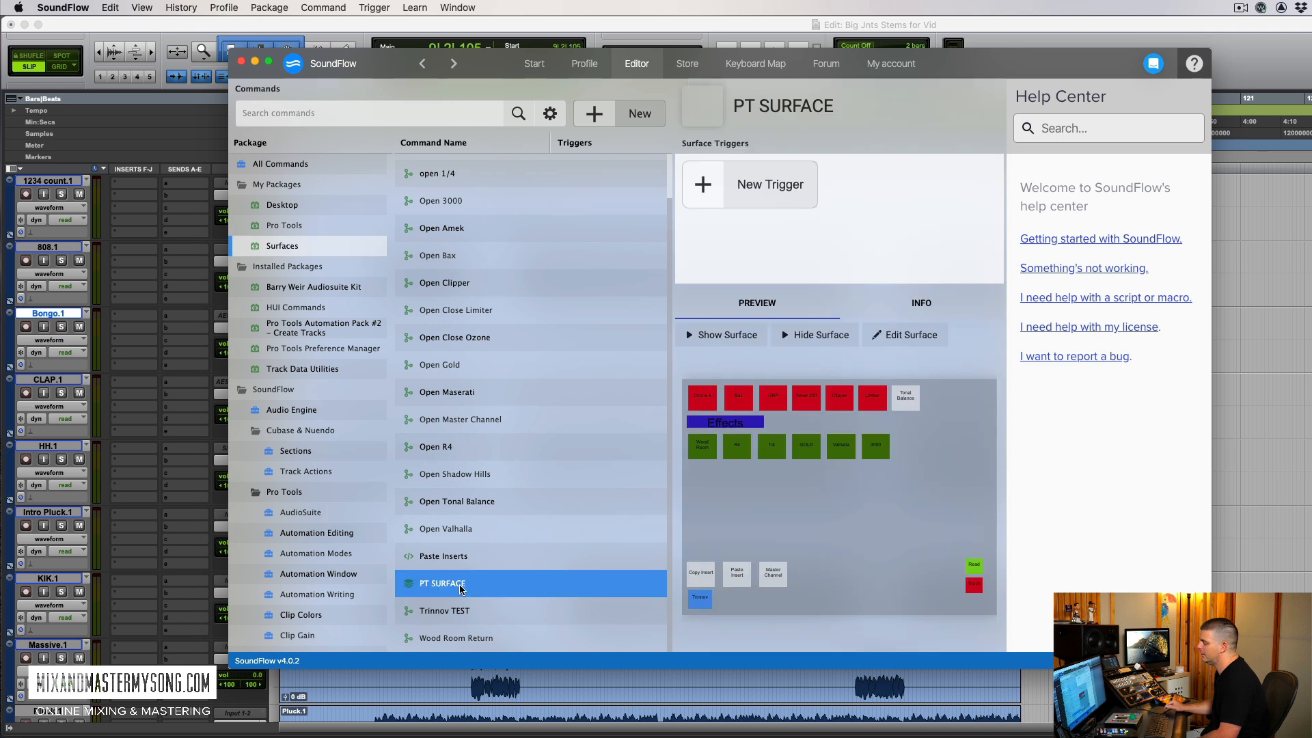
{"action": "left_click", "coordinate": [896, 339]}
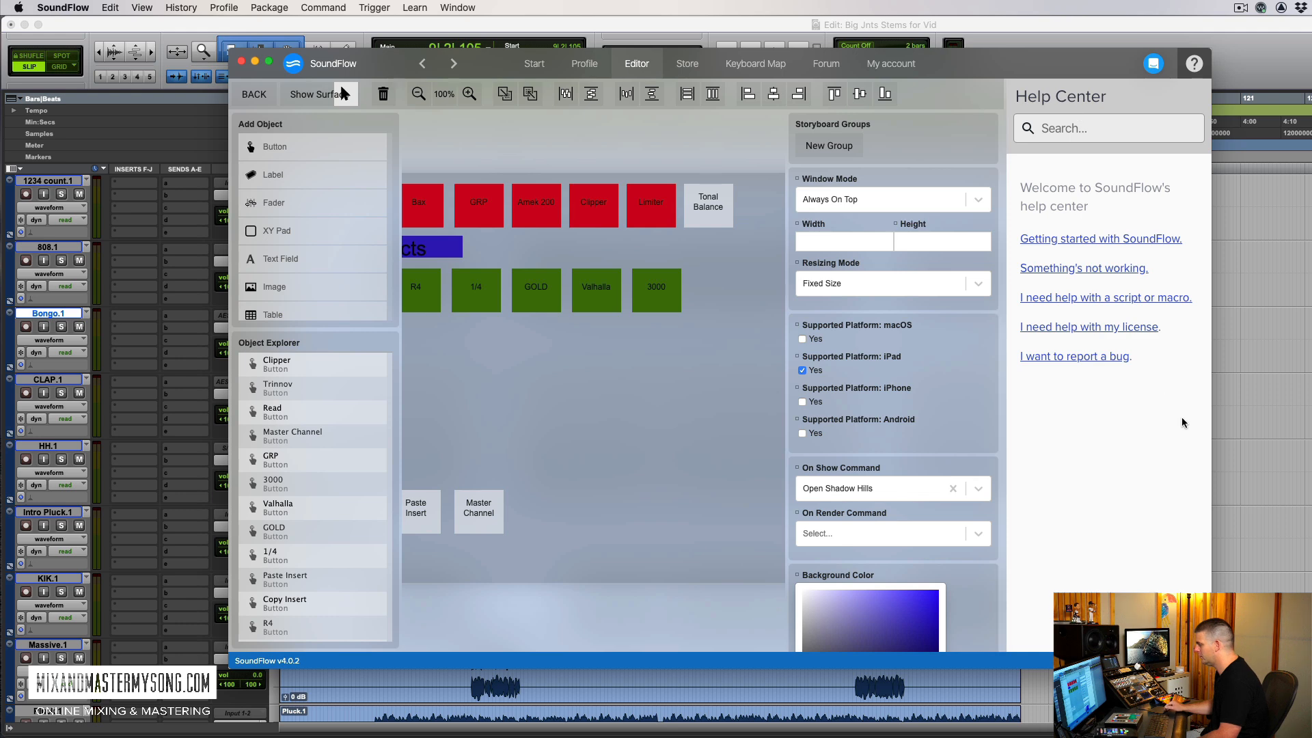
{"action": "left_click_drag", "start_coordinate": [1209, 477], "coordinate": [1311, 477]}
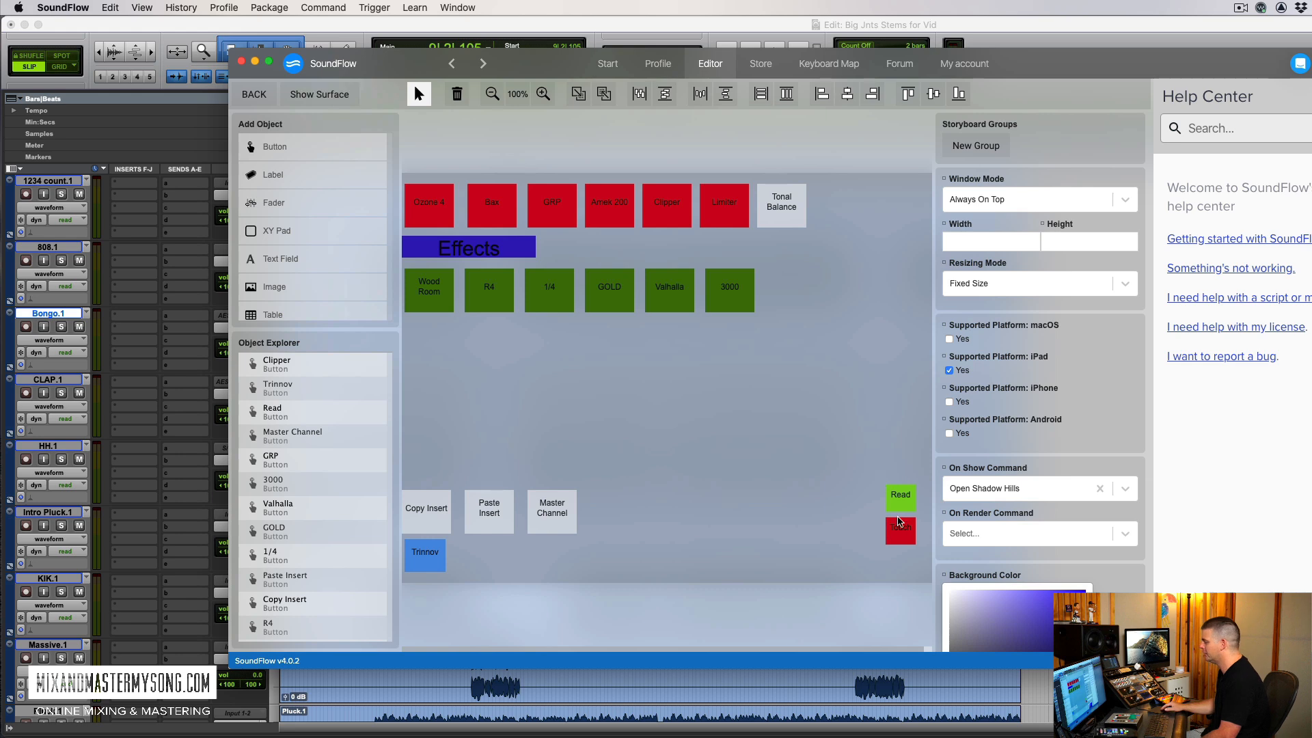
Step: Close the SoundFlow window to switch to Pro Tools, and place the edit cursor on the 808.1 track at about bar 13
{"action": "left_click", "coordinate": [241, 61]}
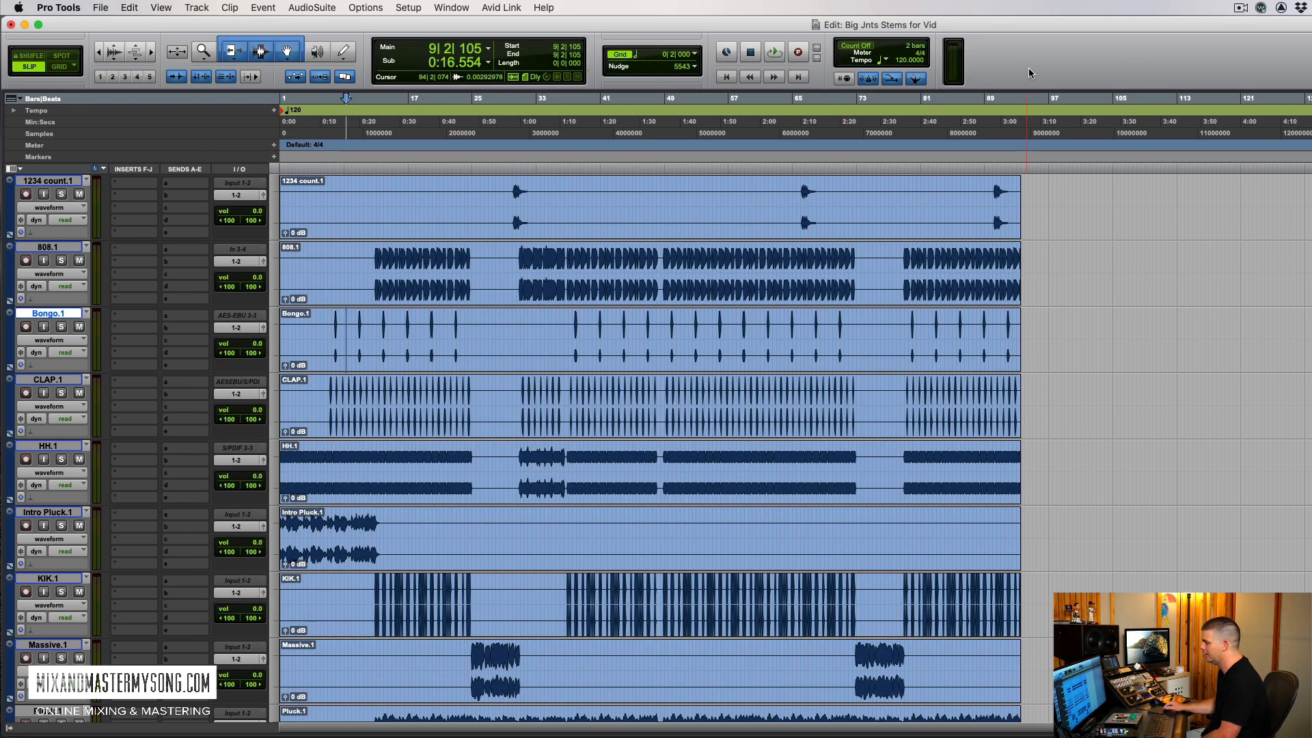
{"action": "left_click", "coordinate": [365, 262]}
{"action": "key", "text": "space"}
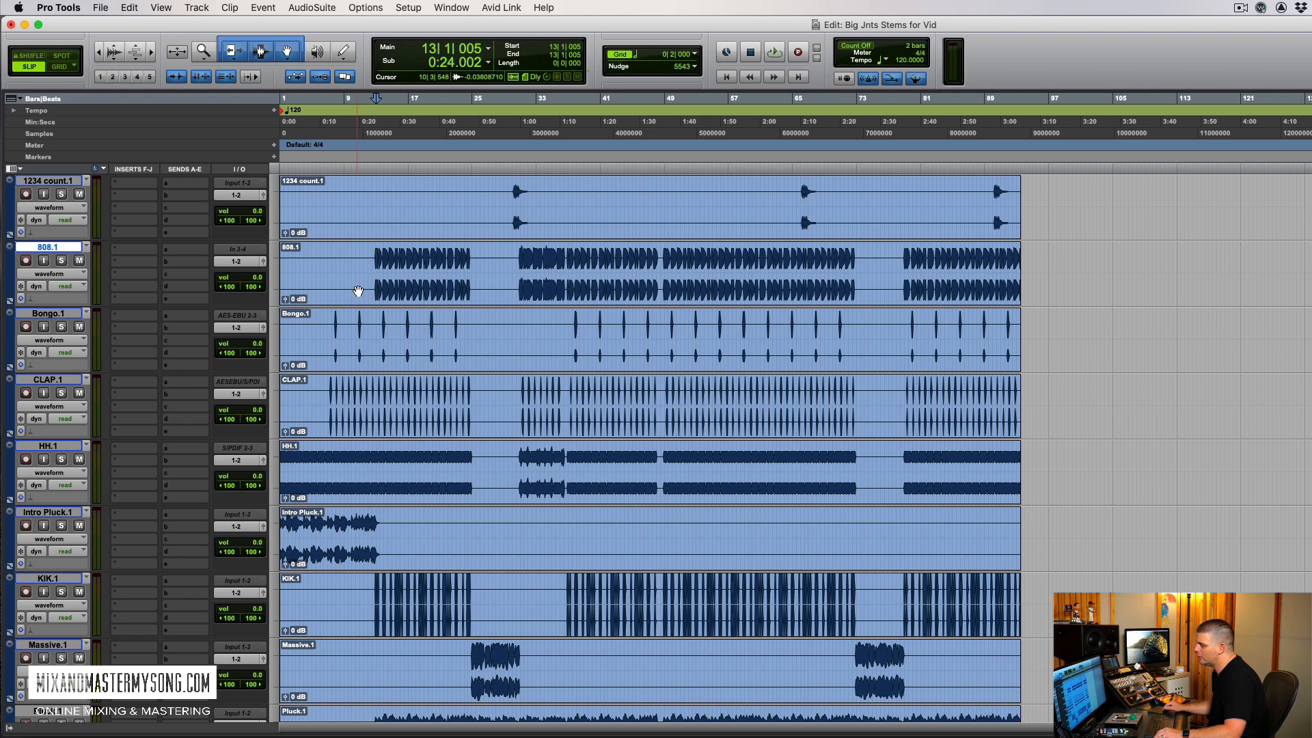
{"action": "key", "text": "Page_Down"}
{"action": "key", "text": "Page_Up"}
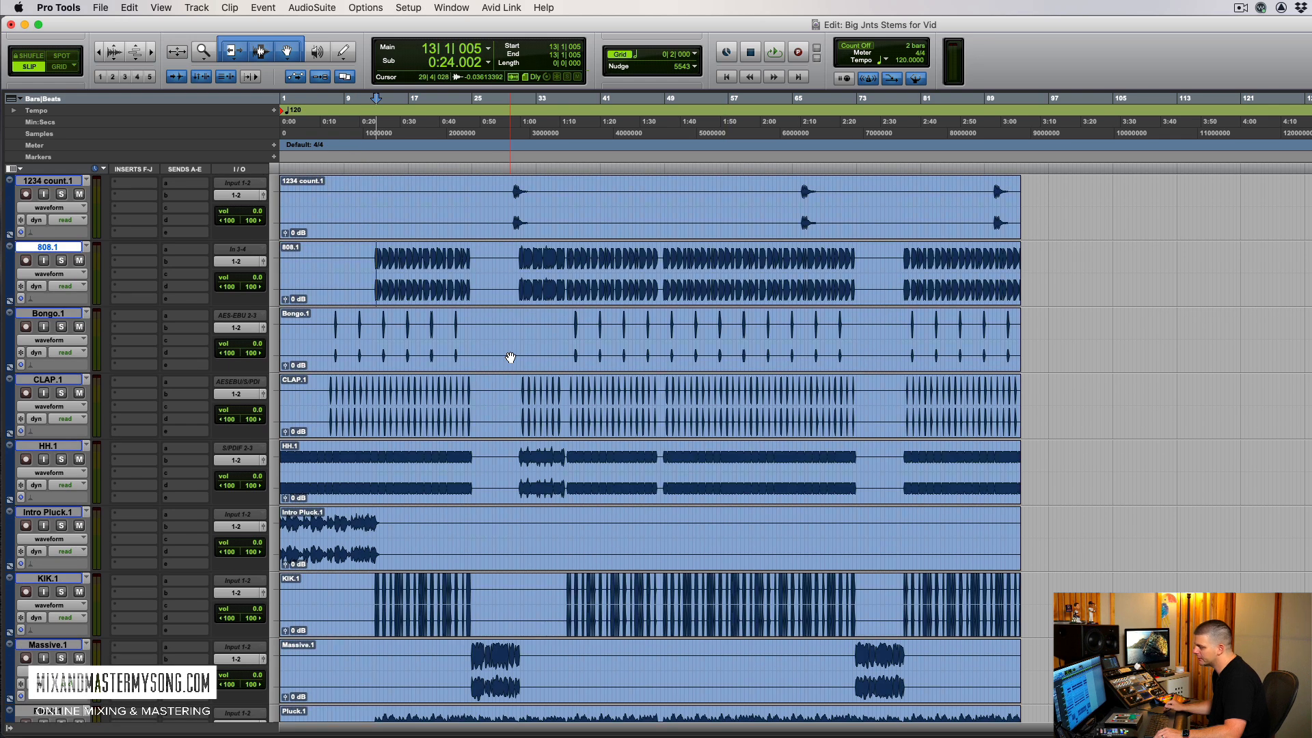
Step: Recolour the 808.1 track bright blue with the color palette and close the palette
{"action": "double_click", "coordinate": [54, 247]}
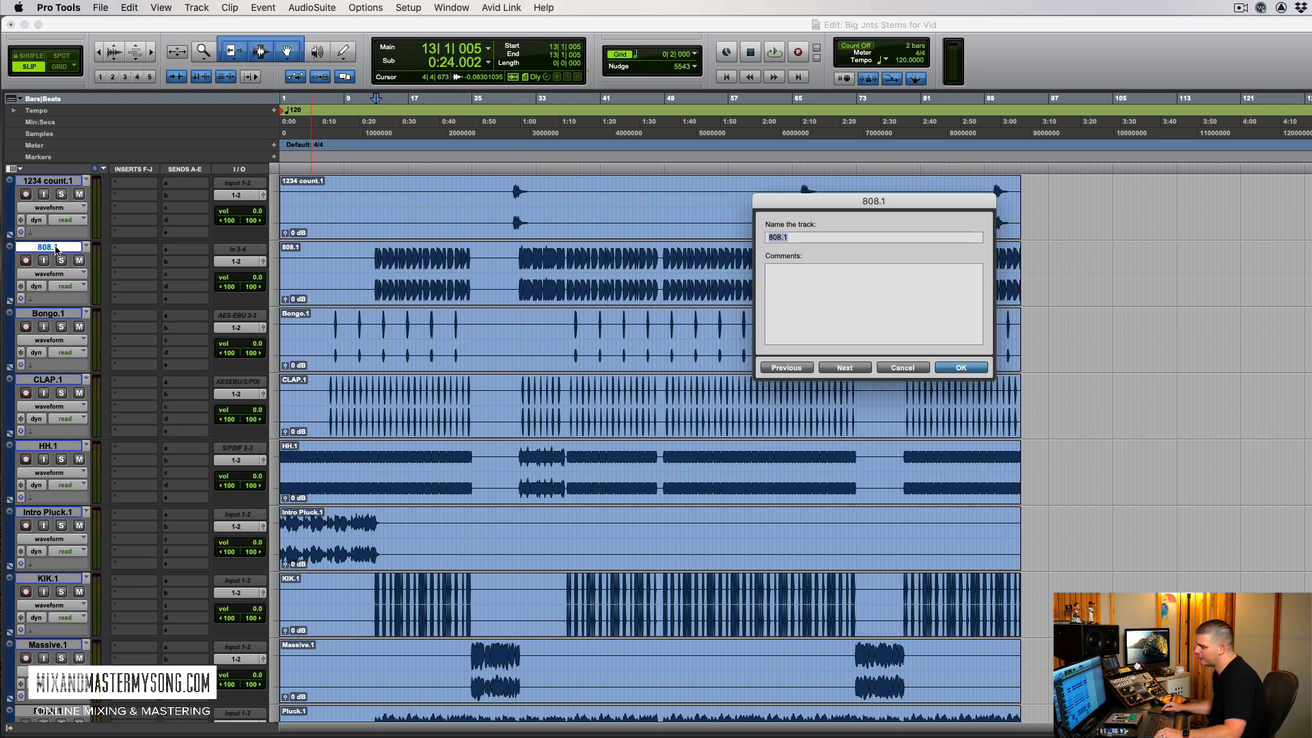
{"action": "left_click", "coordinate": [913, 370]}
{"action": "double_click", "coordinate": [9, 267]}
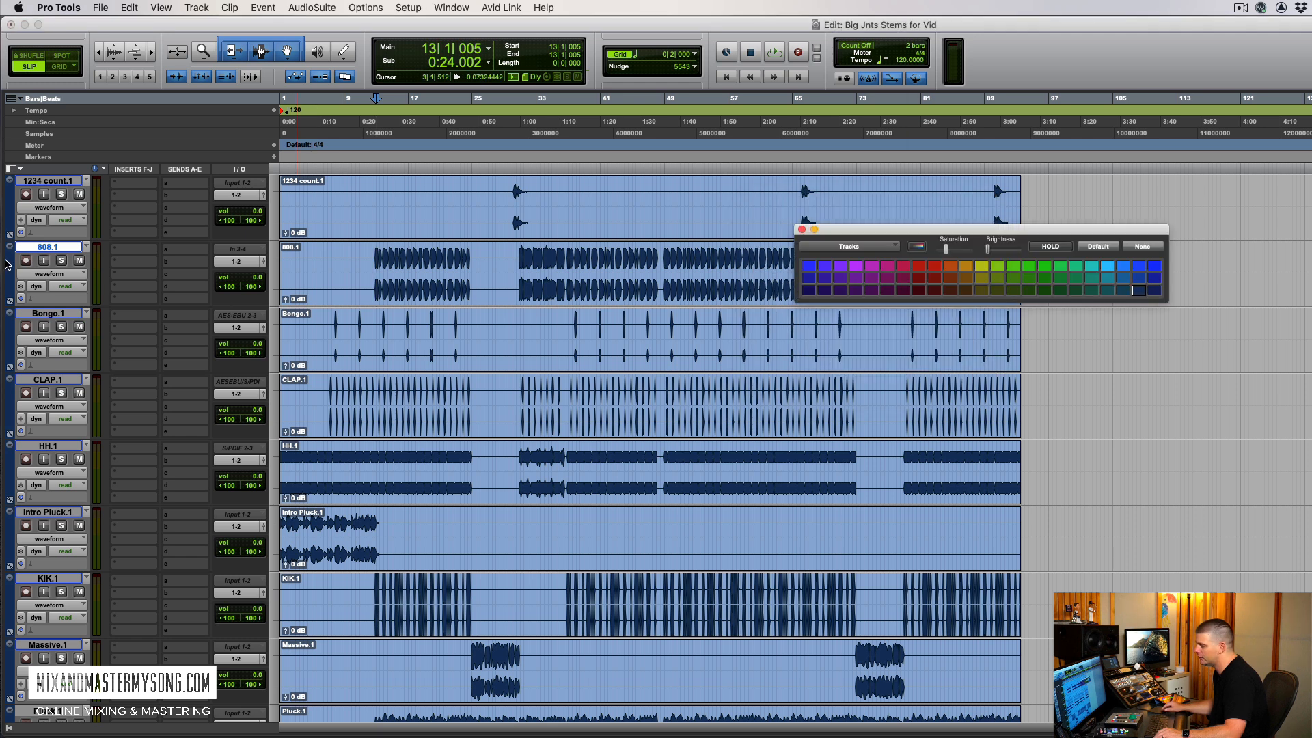
{"action": "left_click", "coordinate": [808, 267]}
{"action": "left_click", "coordinate": [802, 230]}
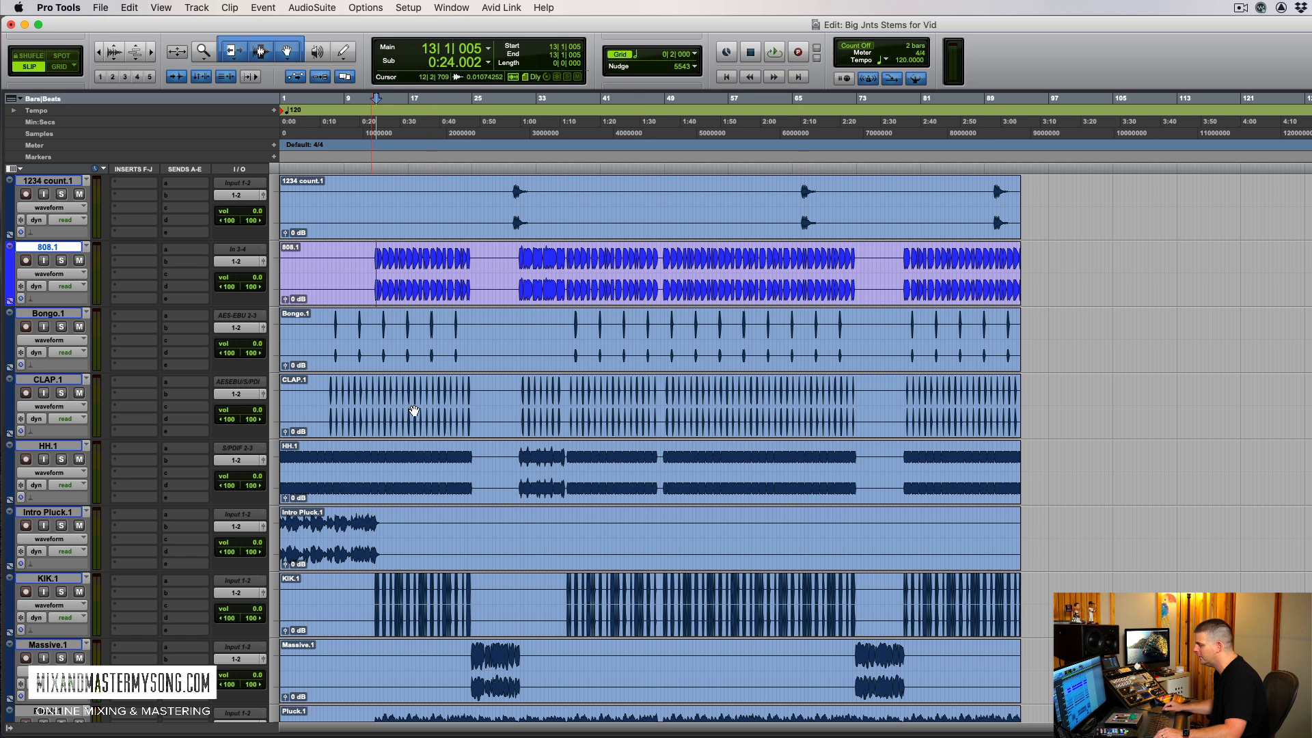
Step: Colour the Bongo.1, CLAP.1 and HH.1 tracks yellow
{"action": "left_click", "coordinate": [410, 321]}
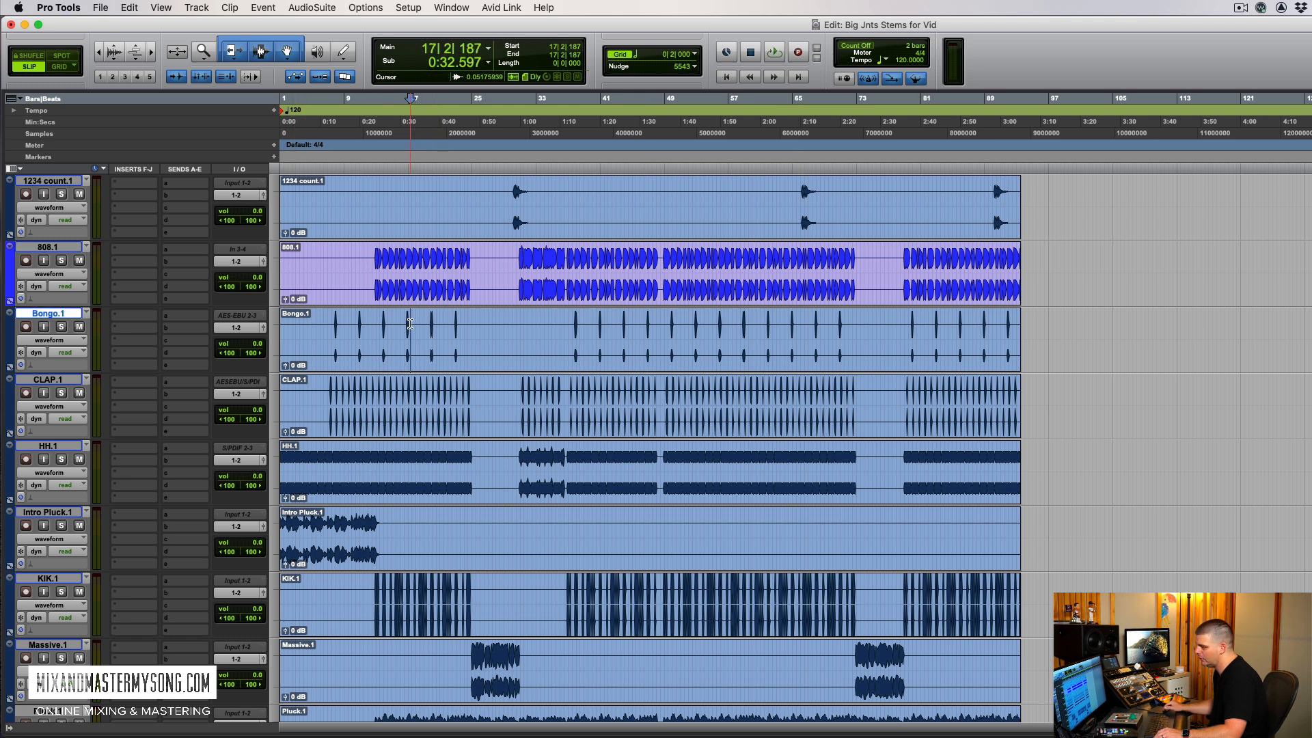
{"action": "left_click", "coordinate": [403, 388], "text": "shift"}
{"action": "key", "text": "ctrl+alt+super+c"}
{"action": "left_click", "coordinate": [401, 455]}
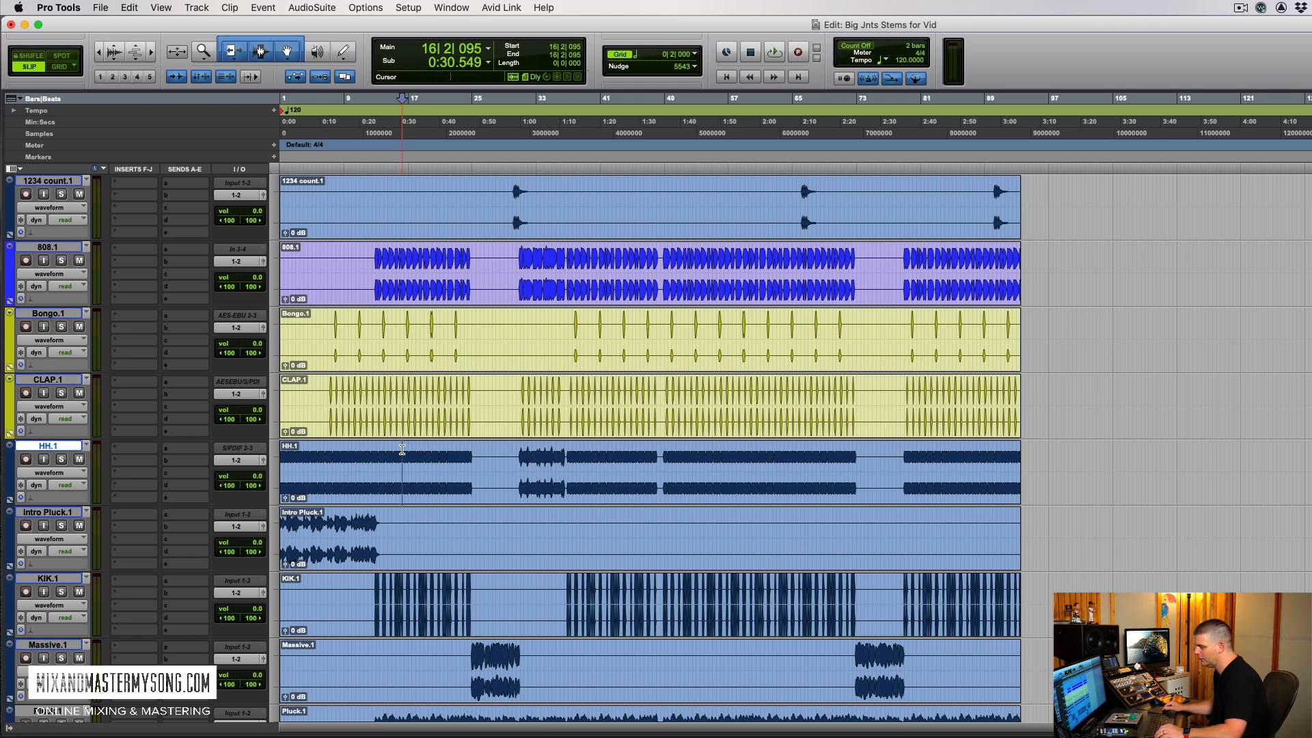
{"action": "key", "text": "ctrl+alt+super+c"}
Step: Colour the Intro Pluck.1 track green and the KIK.1 track yellow
{"action": "left_click", "coordinate": [344, 523]}
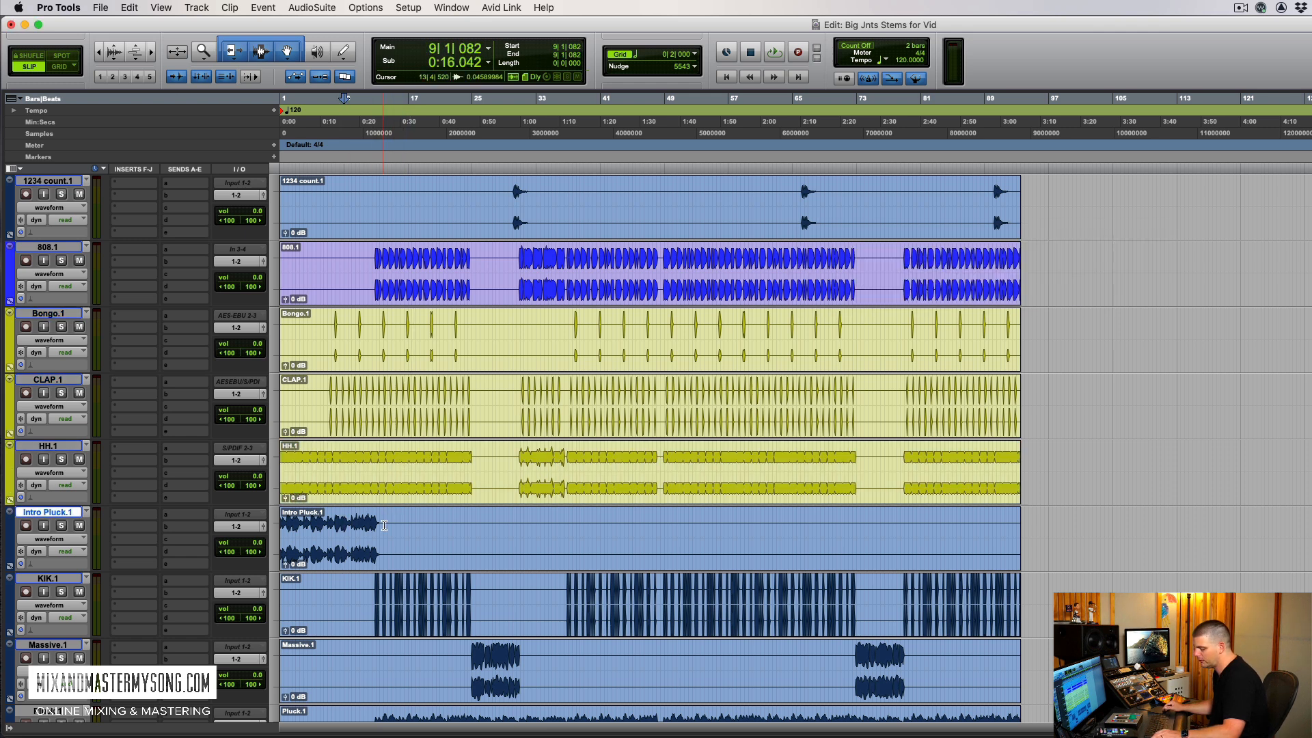
{"action": "key", "text": "ctrl+alt+super+c"}
{"action": "left_click", "coordinate": [374, 591]}
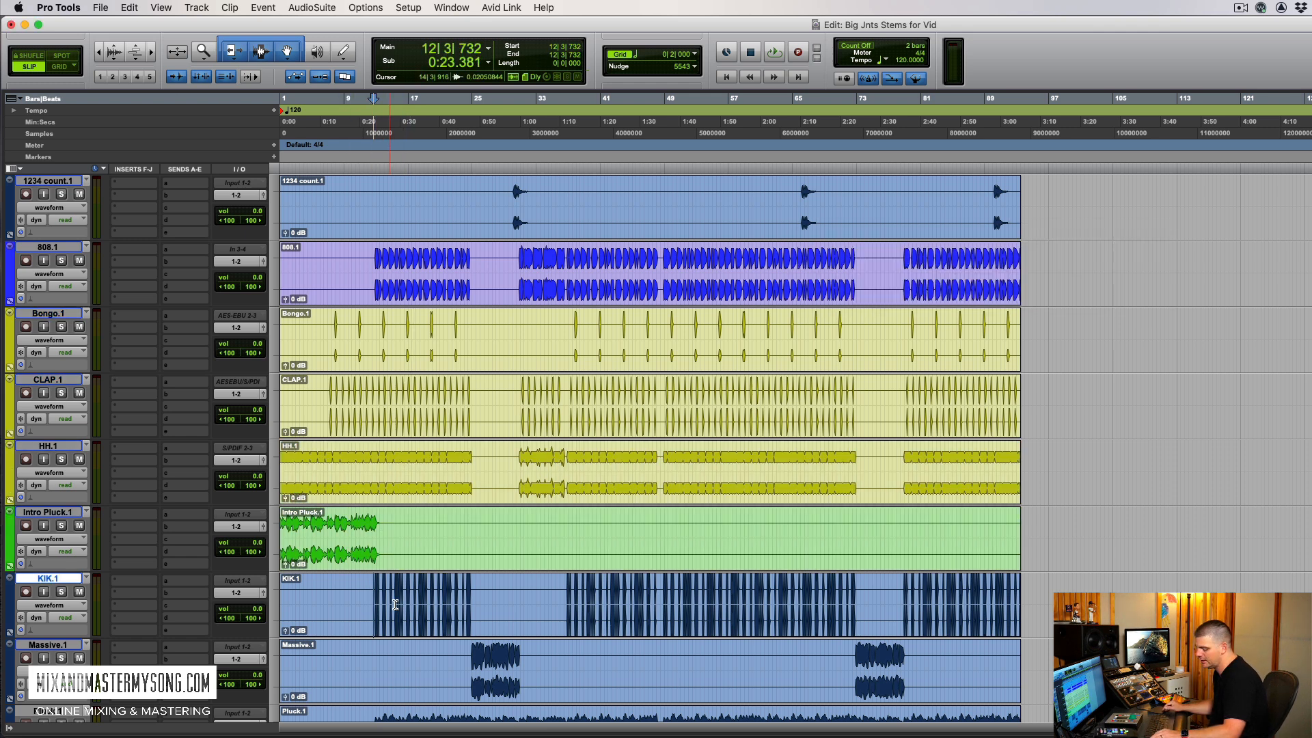
{"action": "key", "text": "ctrl+alt+super+c"}
Step: Audition the Massive.1 track in solo from about bar 27, unsolo it and colour the track bright blue
{"action": "scroll", "coordinate": [408, 610], "scroll_direction": "down", "scroll_amount": 2}
{"action": "left_click", "coordinate": [458, 519]}
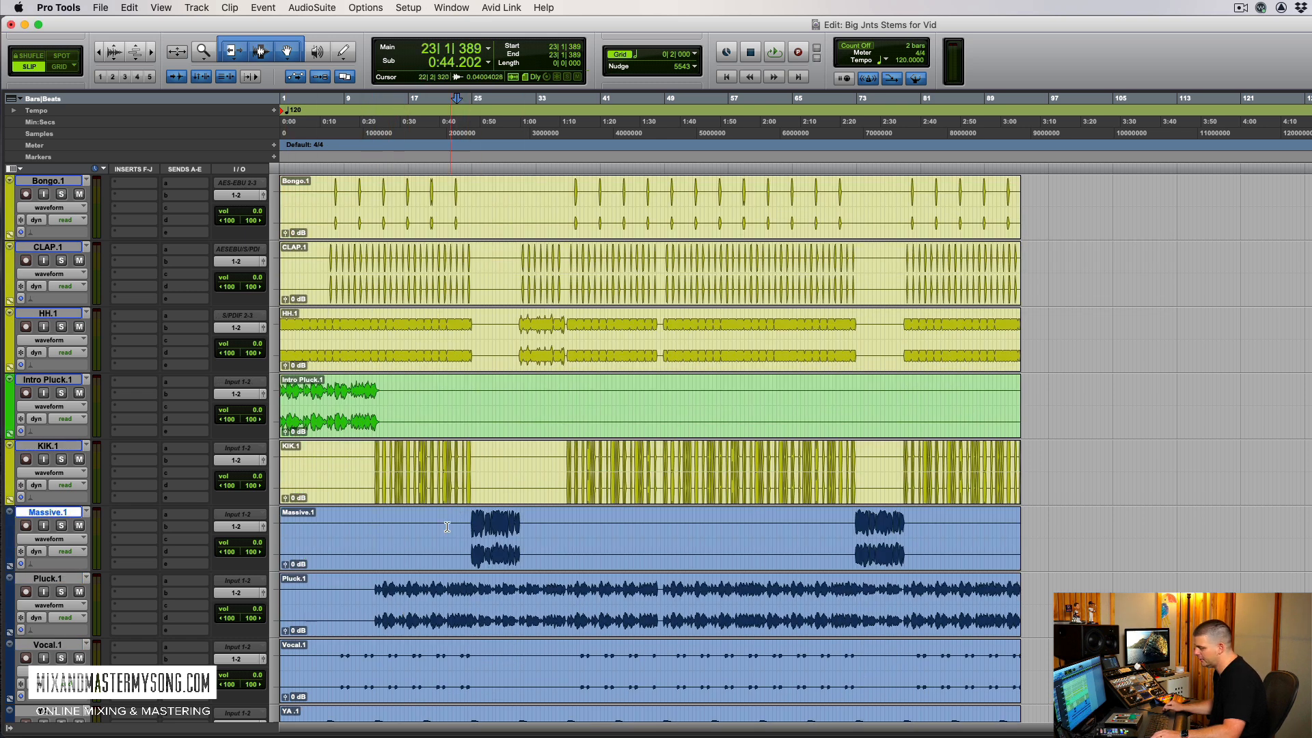
{"action": "left_click", "coordinate": [488, 527]}
{"action": "left_click", "coordinate": [61, 525]}
{"action": "key", "text": "space"}
{"action": "left_click", "coordinate": [61, 525]}
{"action": "key", "text": "space"}
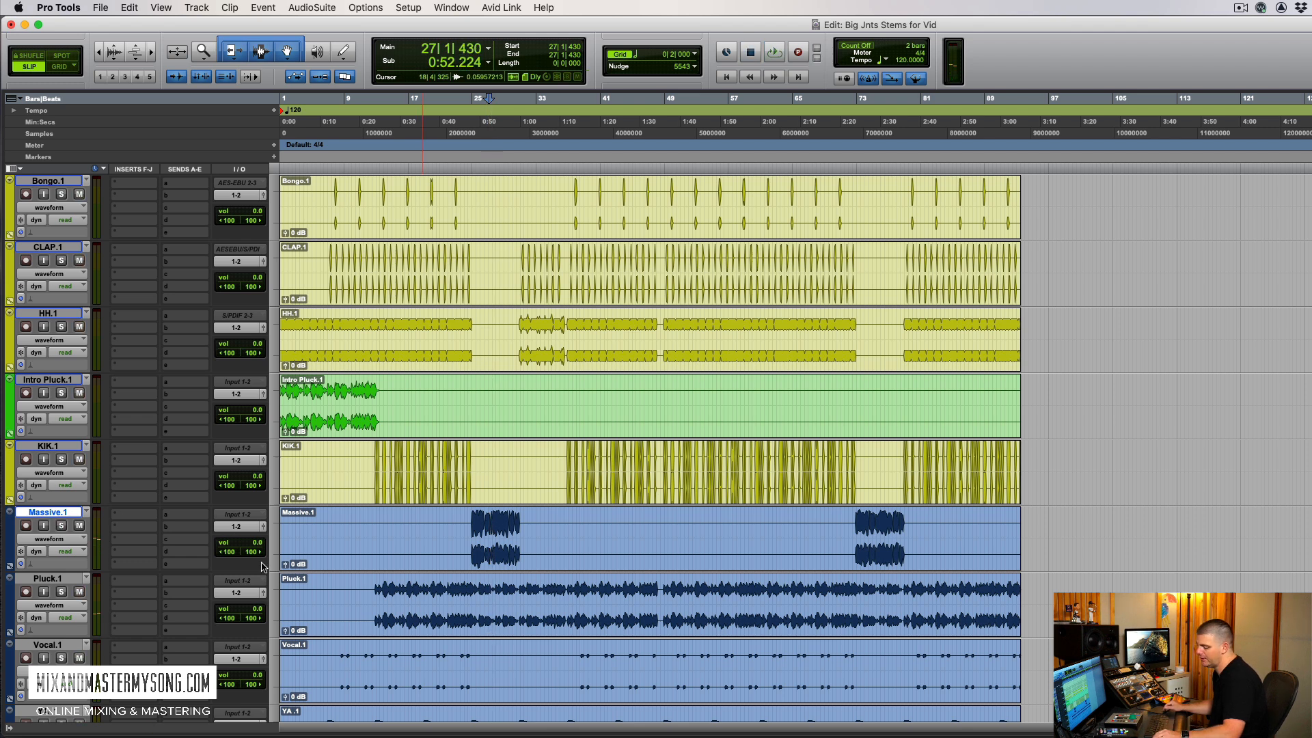
{"action": "key", "text": "F1"}
Step: Try to recolour the Pluck.1 track, and colour the Vocal.1 and YA .1 tracks green
{"action": "left_click", "coordinate": [401, 594]}
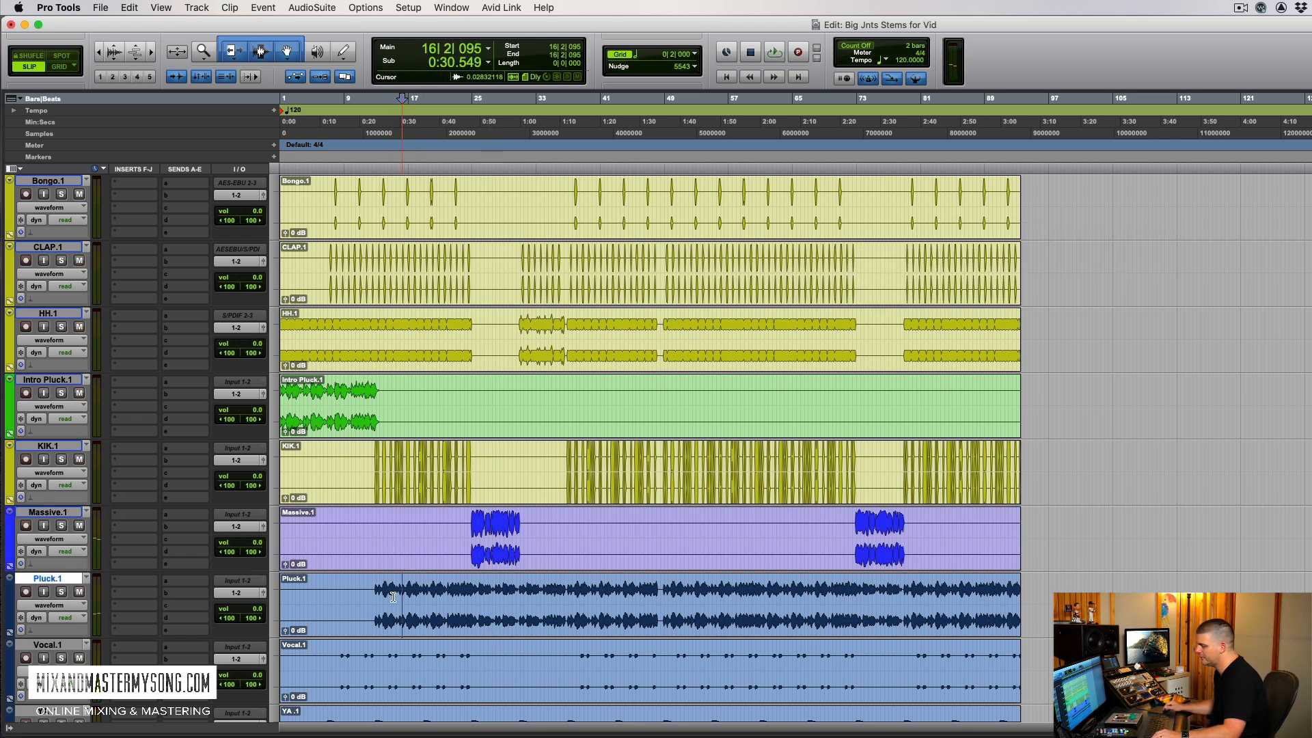
{"action": "key", "text": "F1"}
{"action": "left_click", "coordinate": [407, 668]}
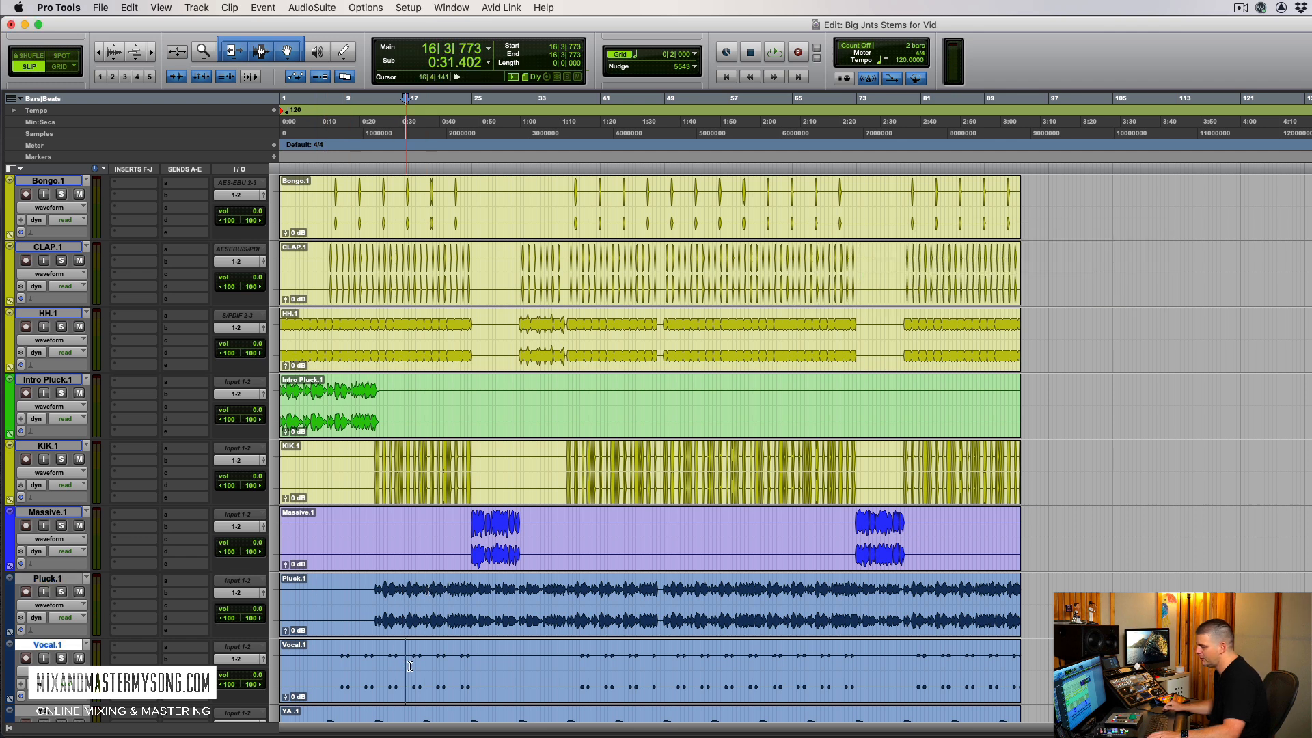
{"action": "scroll", "coordinate": [406, 668], "scroll_direction": "down", "scroll_amount": 3}
{"action": "left_click_drag", "start_coordinate": [404, 462], "coordinate": [405, 521]}
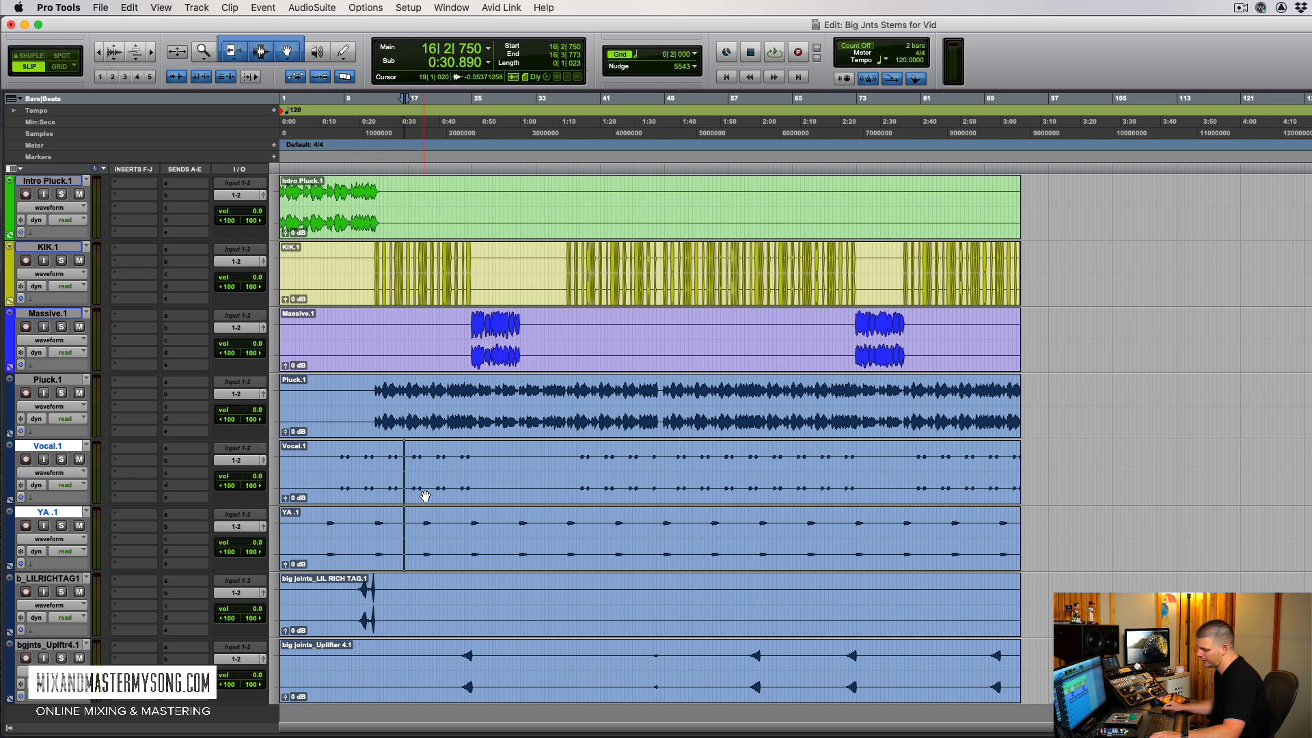
{"action": "key", "text": "ctrl+alt+super+c"}
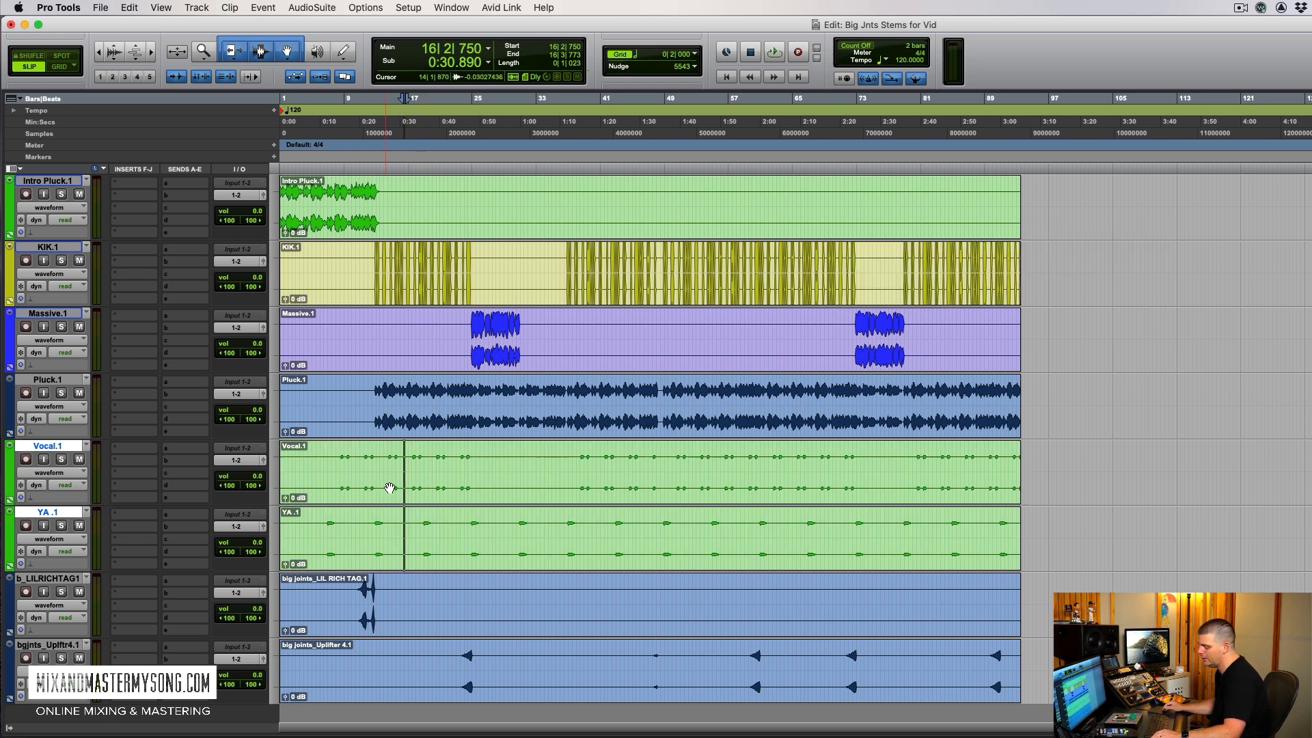
Step: Colour the b_LILRICHTAG1 track purple and the bgjnts_Uplftr4.1 track green
{"action": "left_click", "coordinate": [327, 579]}
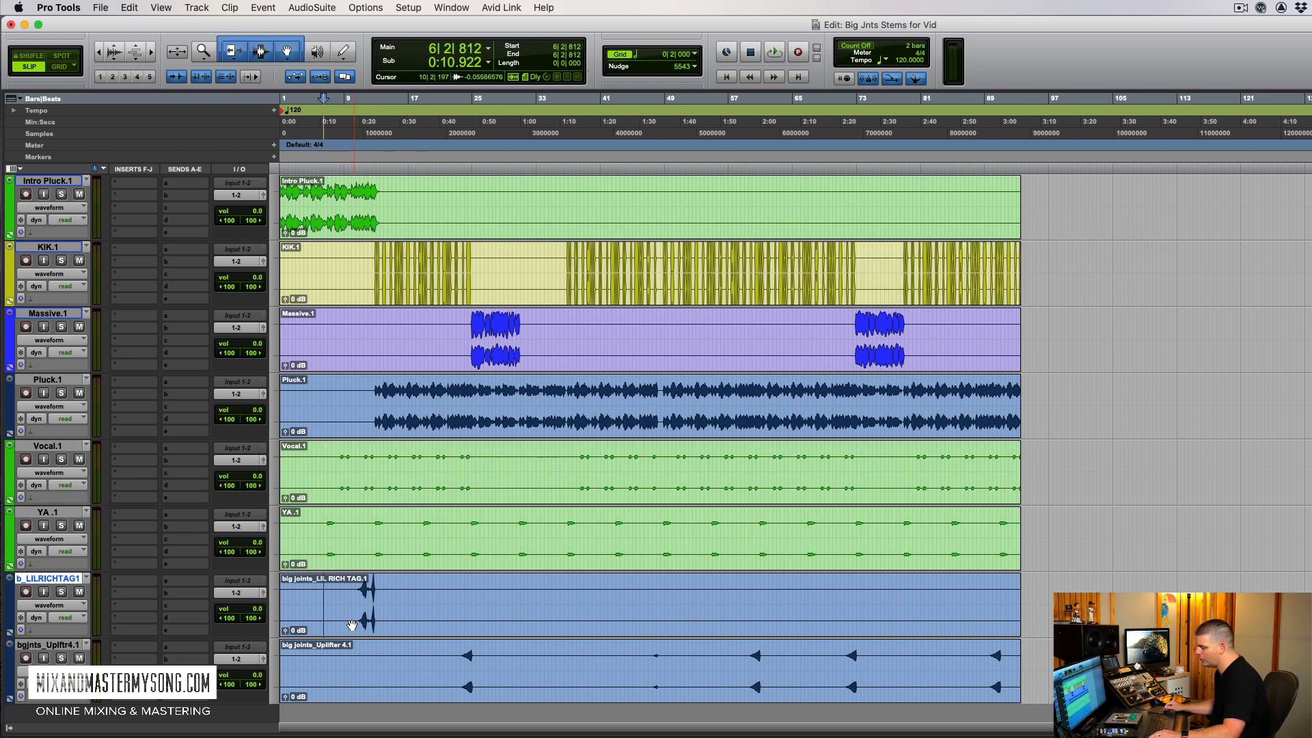
{"action": "key", "text": "ctrl+alt+super+c"}
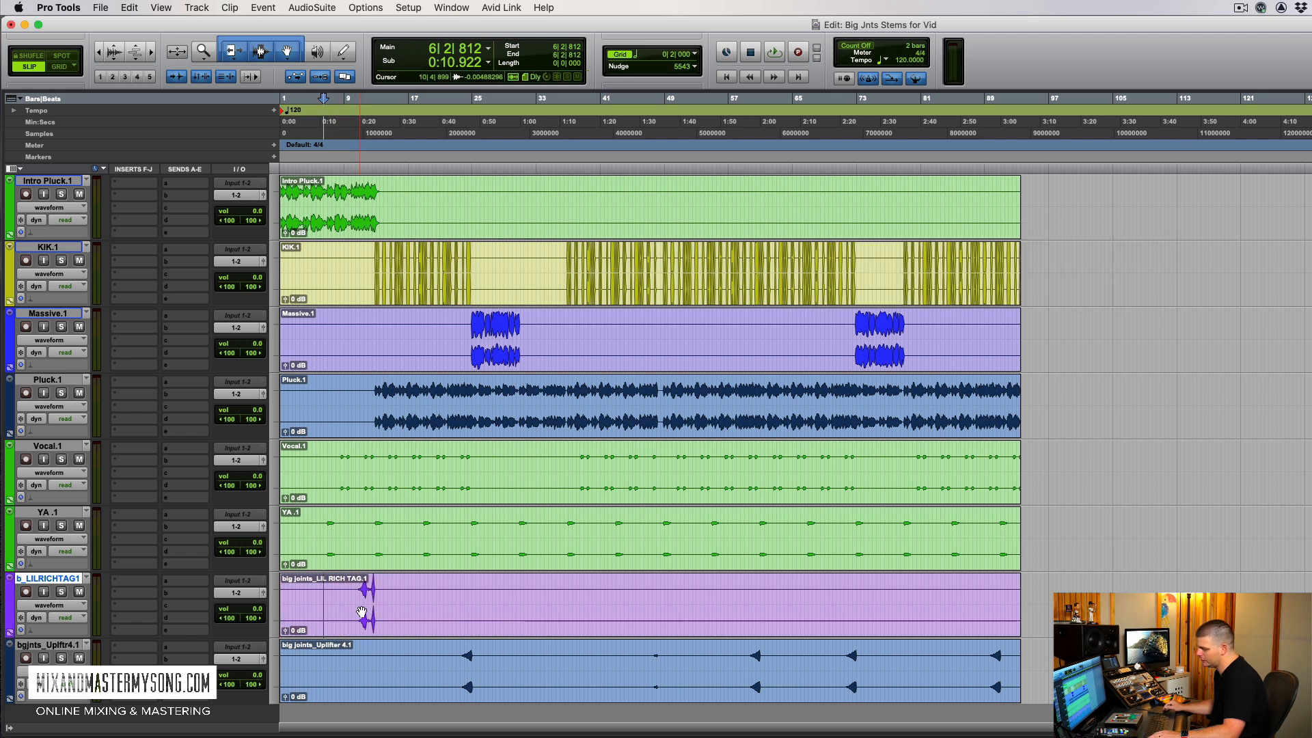
{"action": "left_click", "coordinate": [411, 669]}
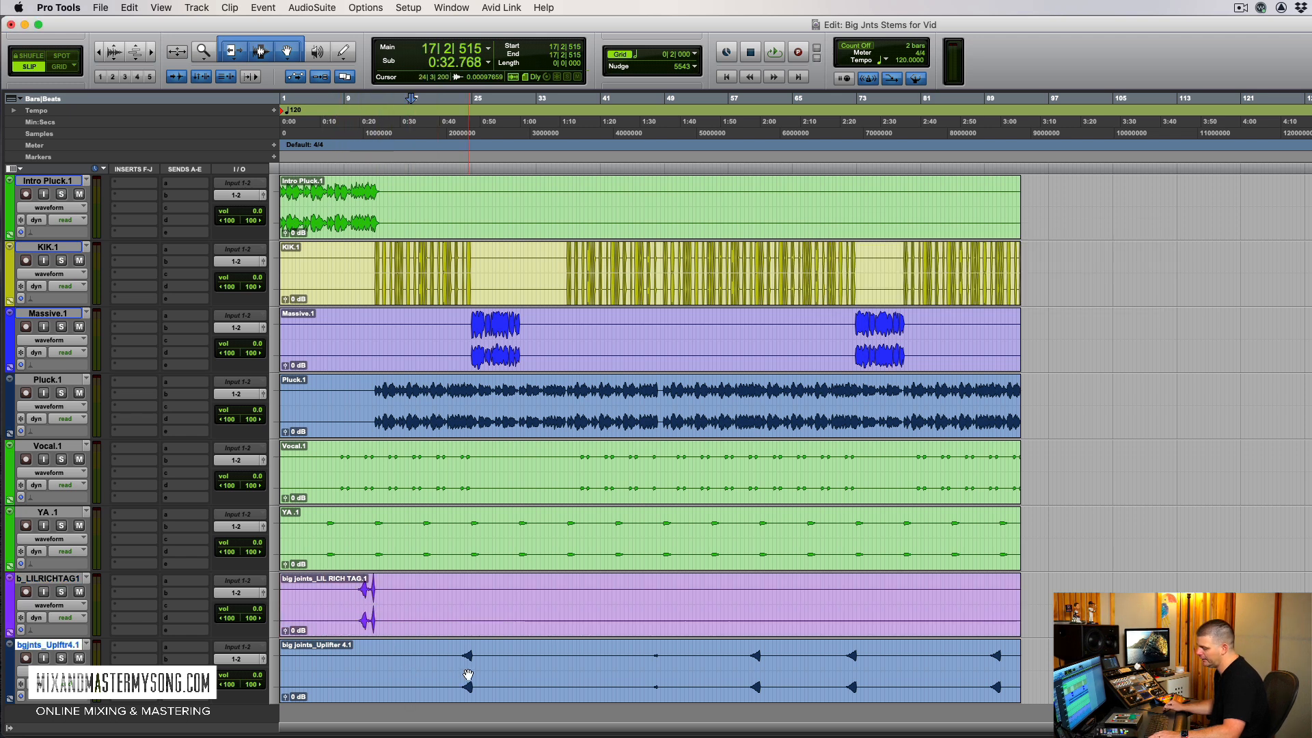
{"action": "key", "text": "ctrl+alt+super+c"}
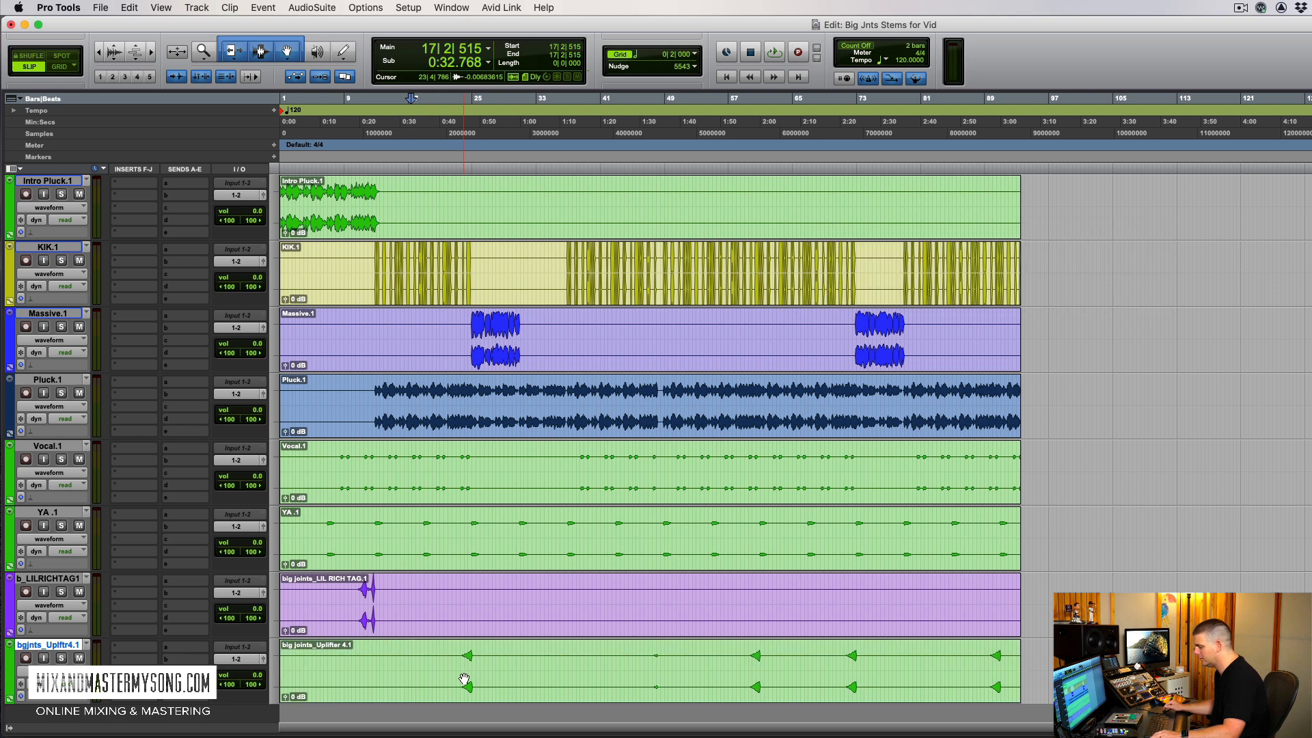
Step: Colour the 1234 count.1 track green and look over the colours of the whole track list
{"action": "scroll", "coordinate": [370, 374], "scroll_direction": "up", "scroll_amount": 10}
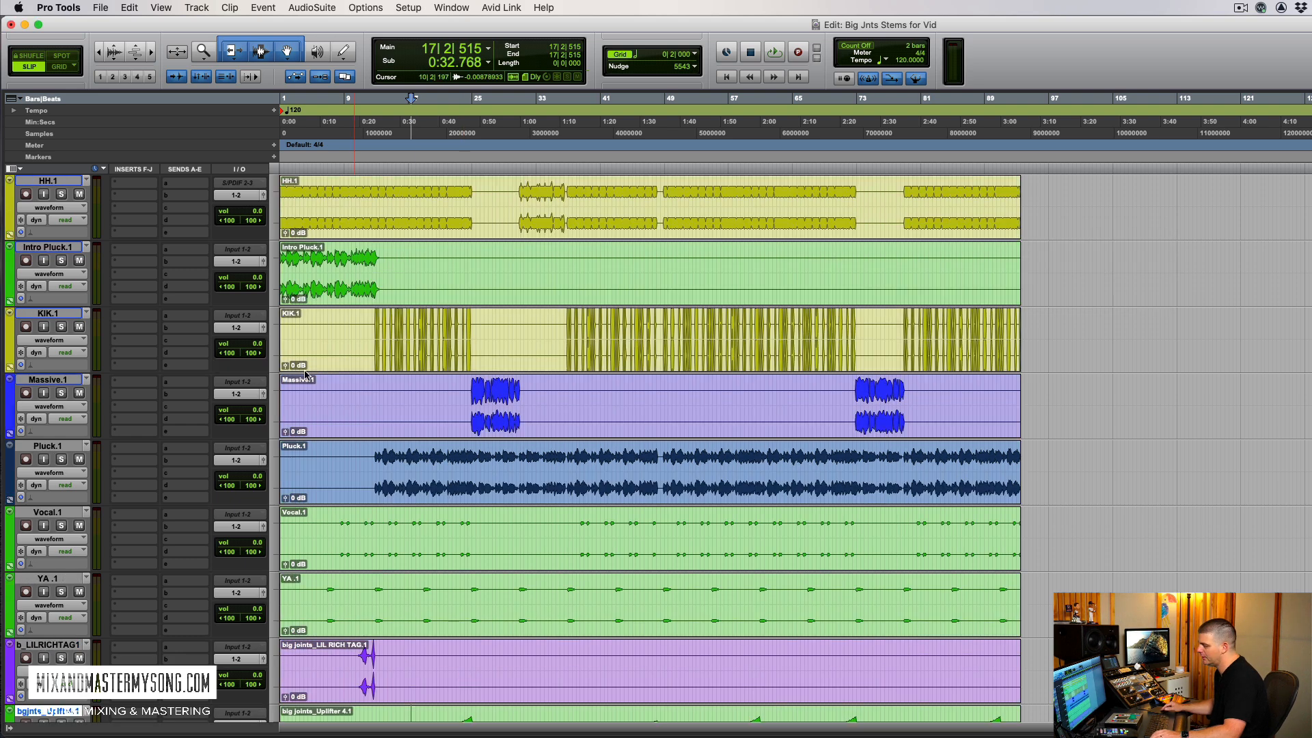
{"action": "left_click", "coordinate": [419, 240]}
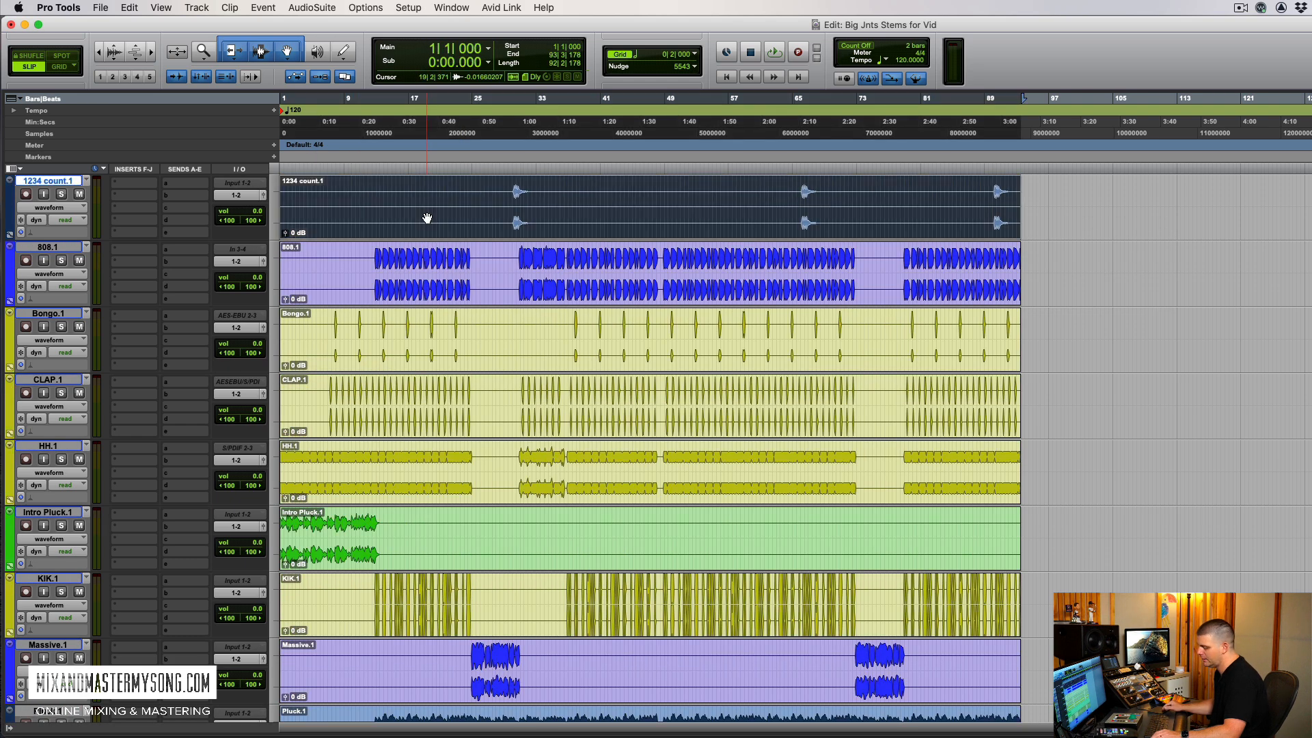
{"action": "key", "text": "ctrl+alt+super+c"}
{"action": "scroll", "coordinate": [415, 502], "scroll_direction": "down", "scroll_amount": 12}
{"action": "scroll", "coordinate": [415, 502], "scroll_direction": "up", "scroll_amount": 12}
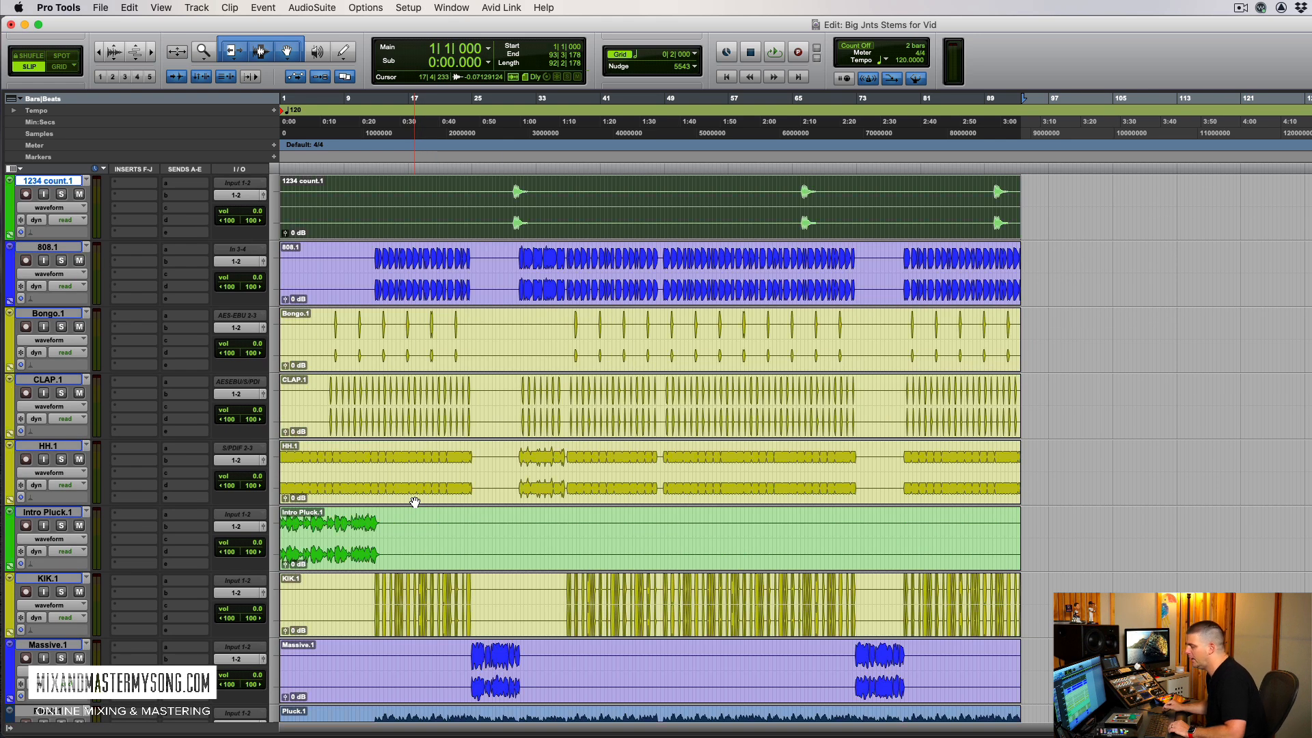
{"action": "scroll", "coordinate": [211, 408], "scroll_direction": "down", "scroll_amount": 4}
{"action": "scroll", "coordinate": [205, 399], "scroll_direction": "up", "scroll_amount": 4}
Step: Move KIK.1 above Bongo.1, and place the four yellow drum tracks together above 1234 count.1
{"action": "left_click", "coordinate": [57, 317]}
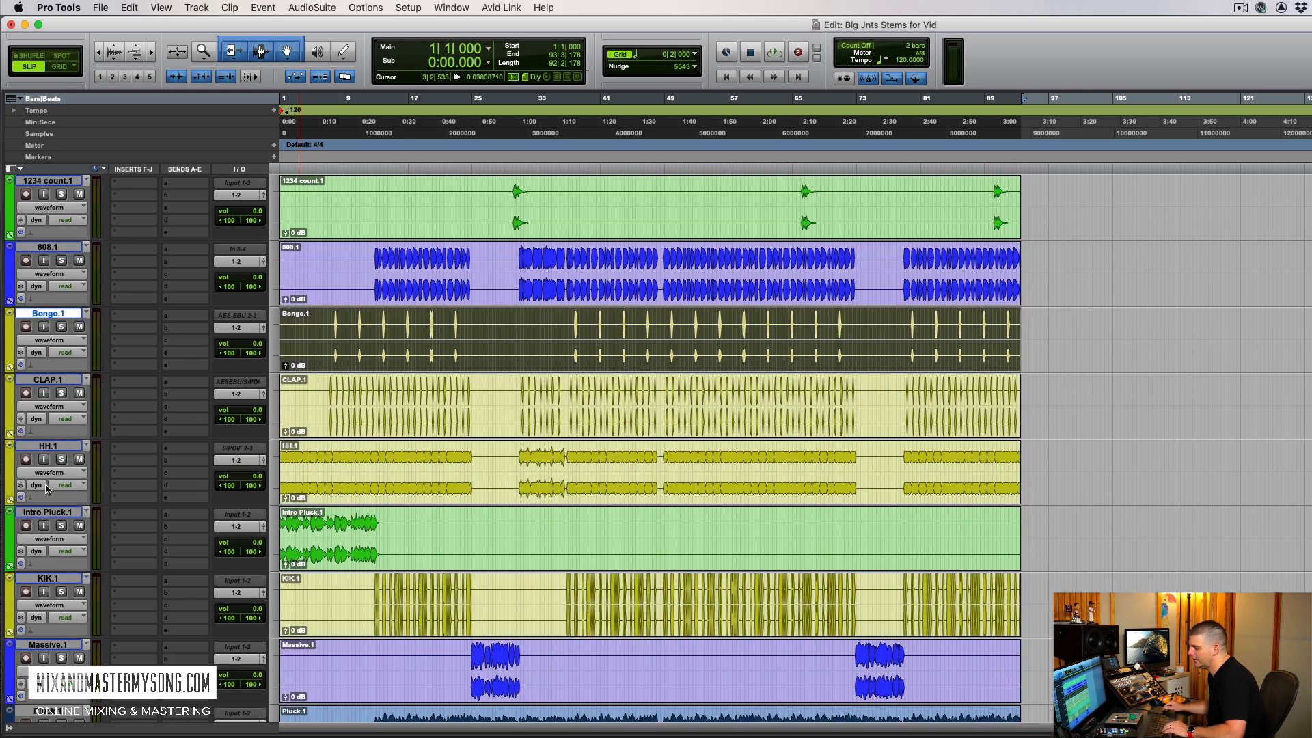
{"action": "left_click", "coordinate": [55, 449], "text": "shift"}
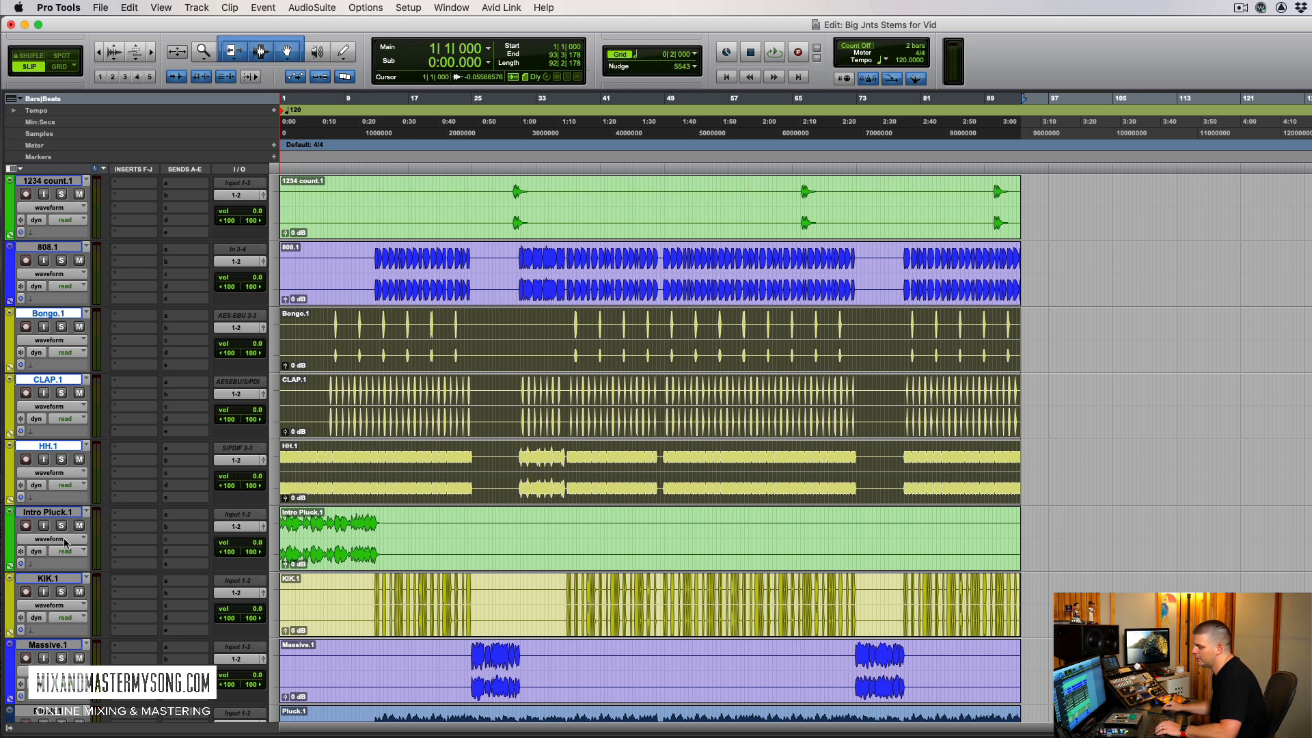
{"action": "left_click_drag", "start_coordinate": [60, 578], "coordinate": [62, 321]}
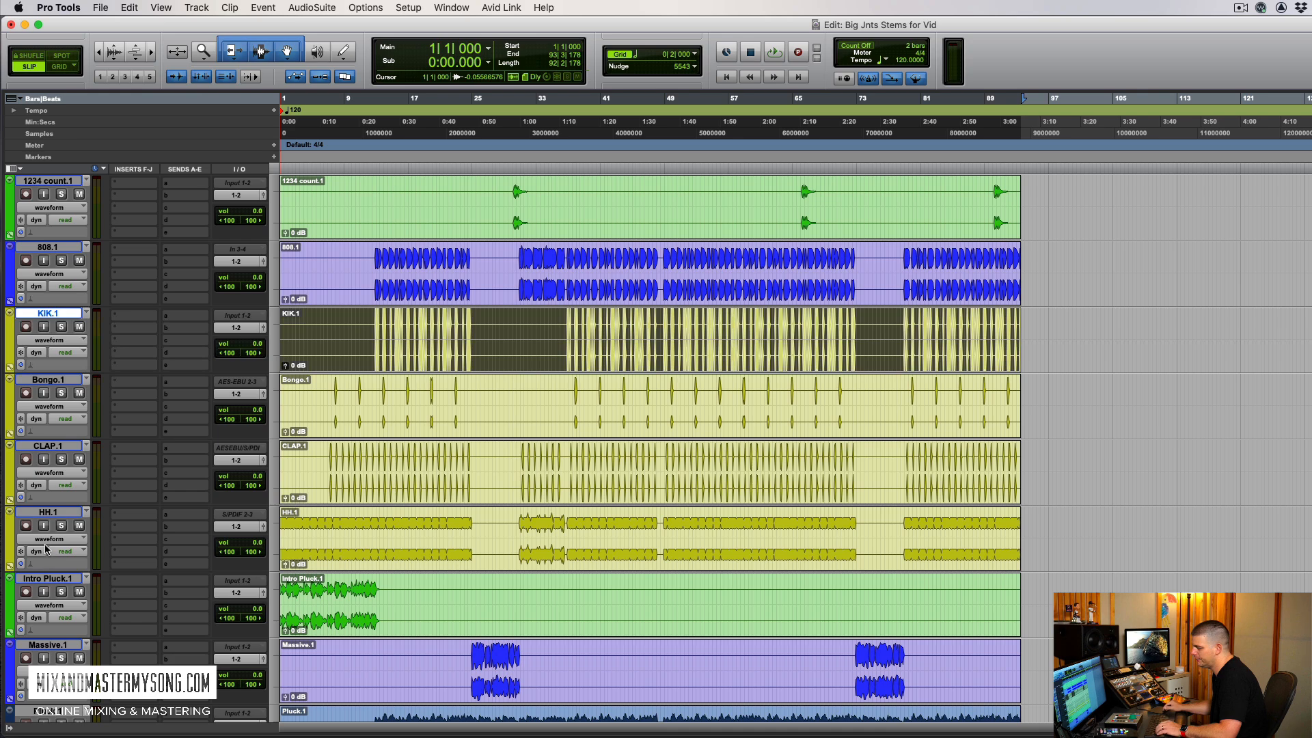
{"action": "left_click", "coordinate": [52, 514], "text": "shift"}
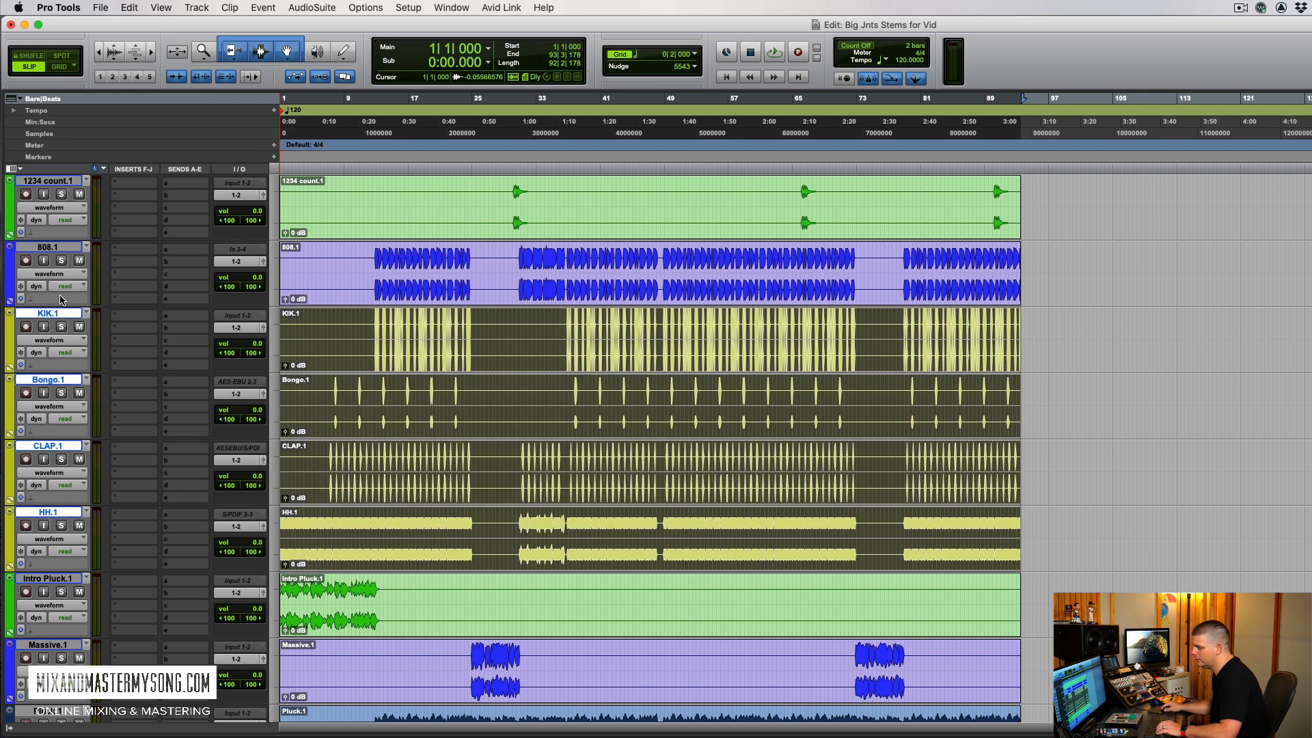
{"action": "left_click_drag", "start_coordinate": [60, 313], "coordinate": [61, 181]}
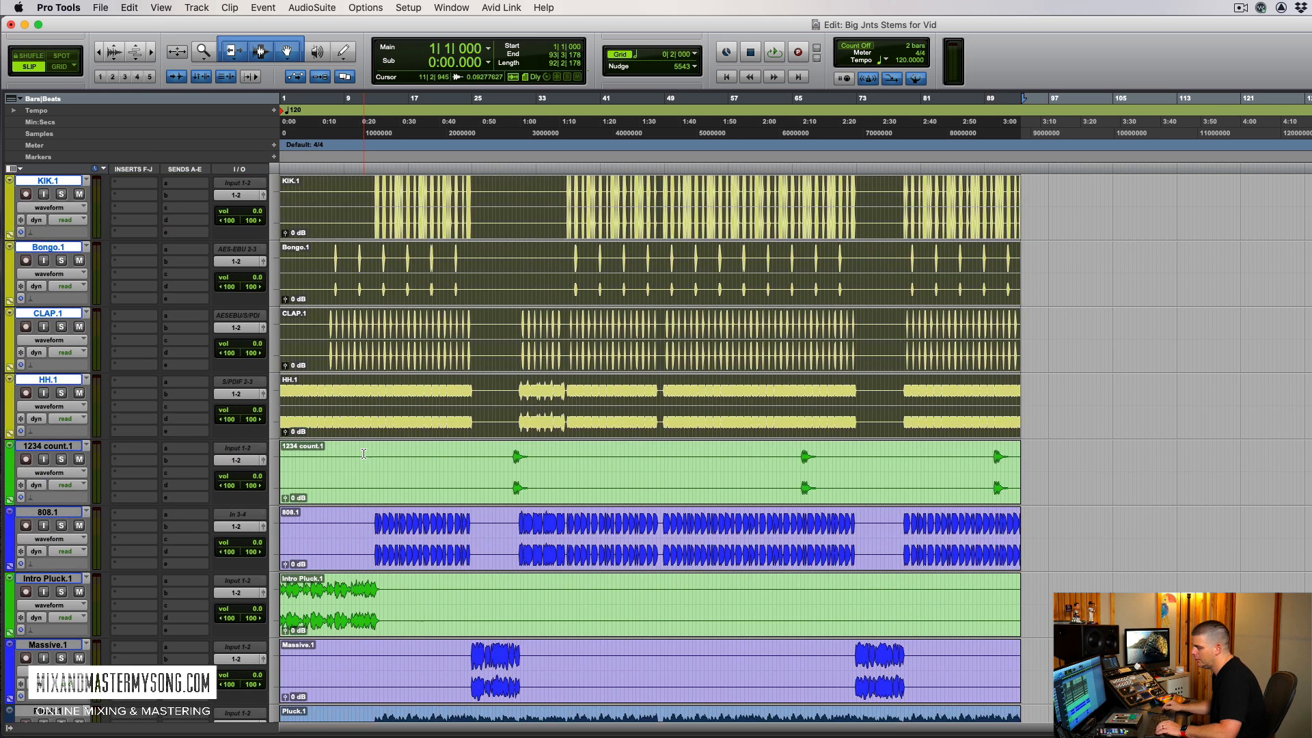
Step: Select the KIK.1 to HH.1 tracks and choose a new track as their output, searching for NEW
{"action": "left_click", "coordinate": [407, 301]}
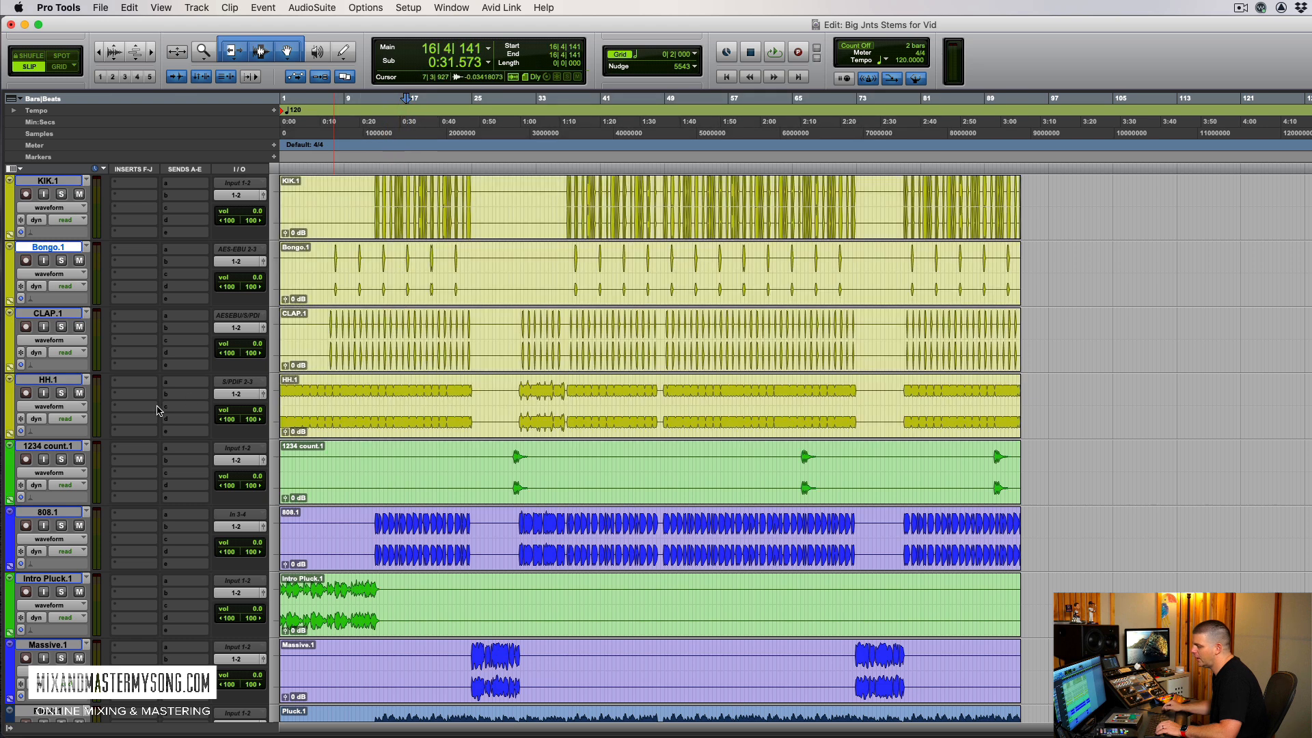
{"action": "left_click", "coordinate": [68, 380]}
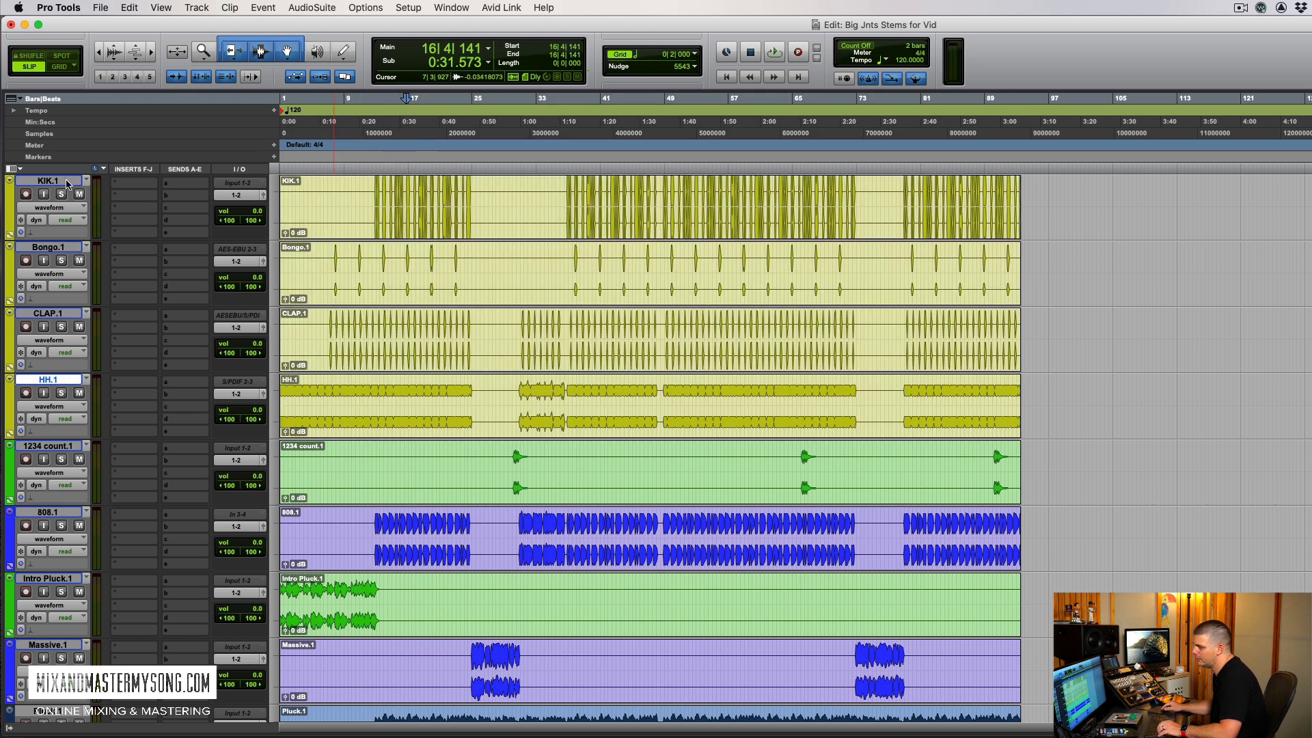
{"action": "left_click", "coordinate": [68, 182], "text": "shift"}
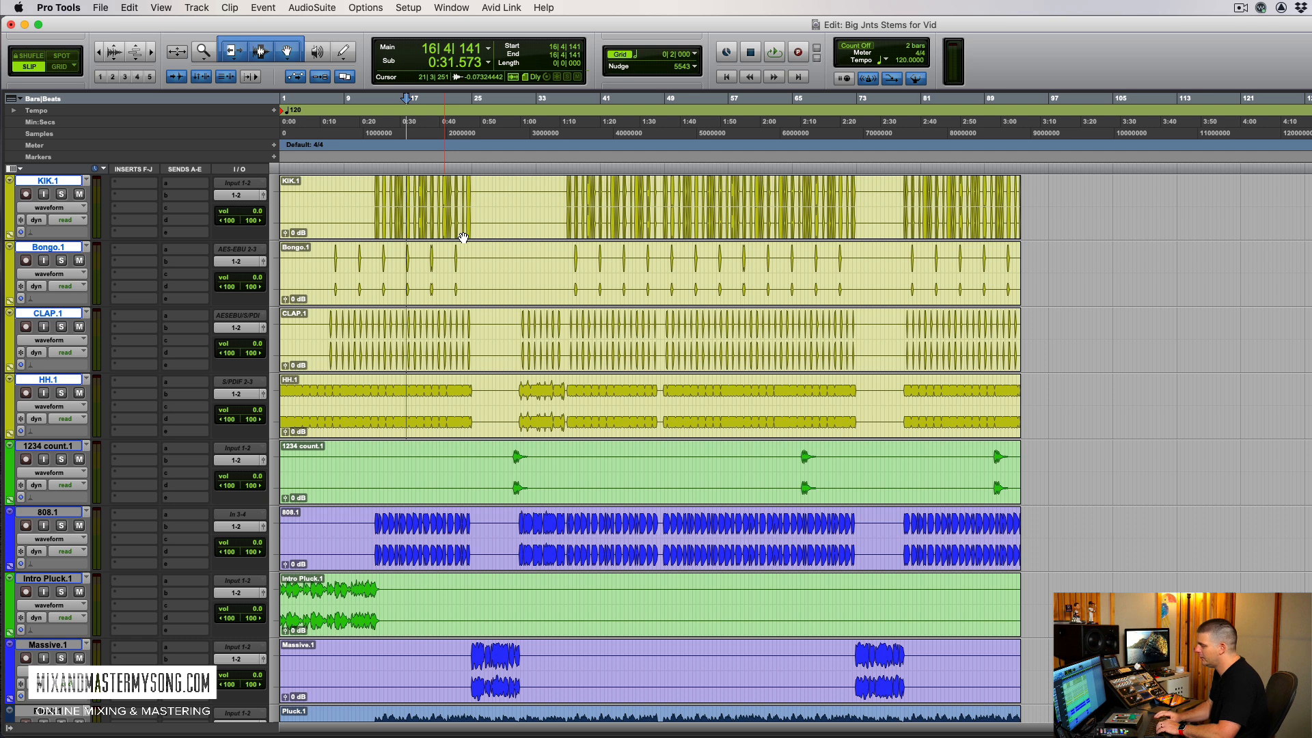
{"action": "key", "text": "ctrl+o"}
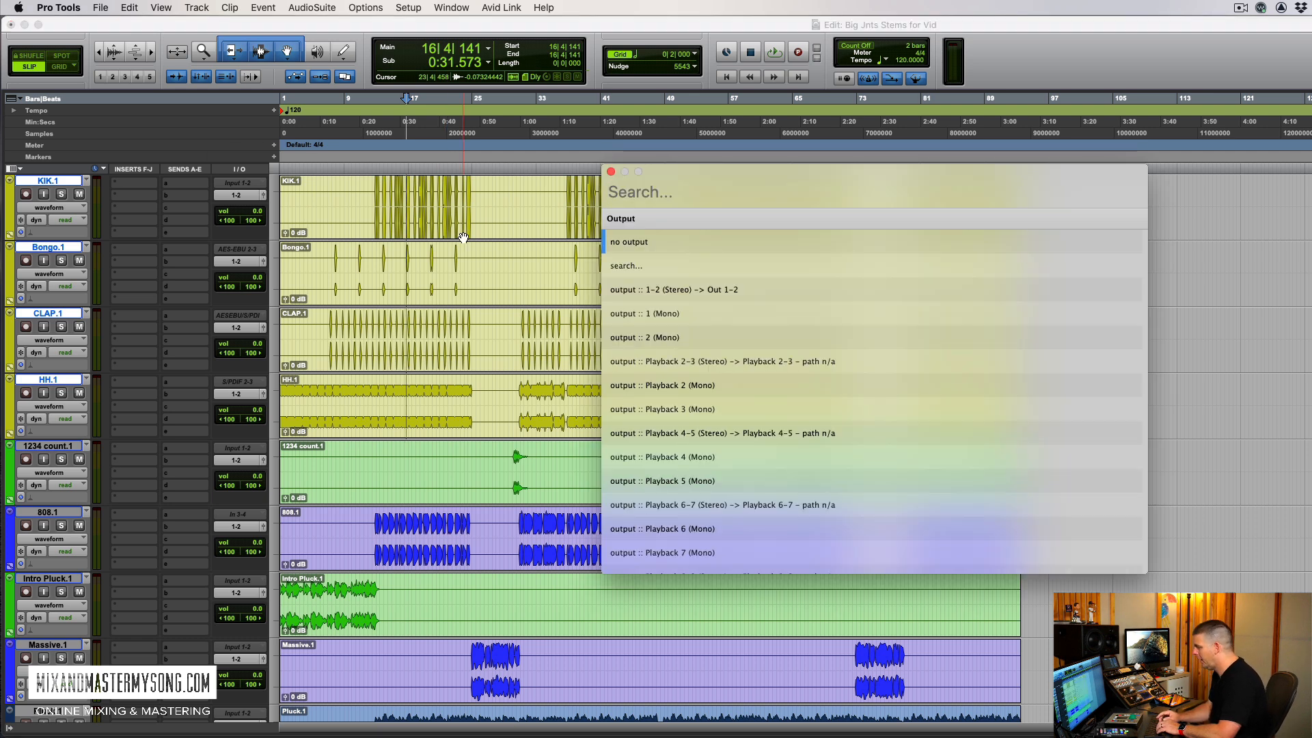
{"action": "type", "text": "NEW"}
{"action": "key", "text": "BackSpace"}
{"action": "key", "text": "BackSpace"}
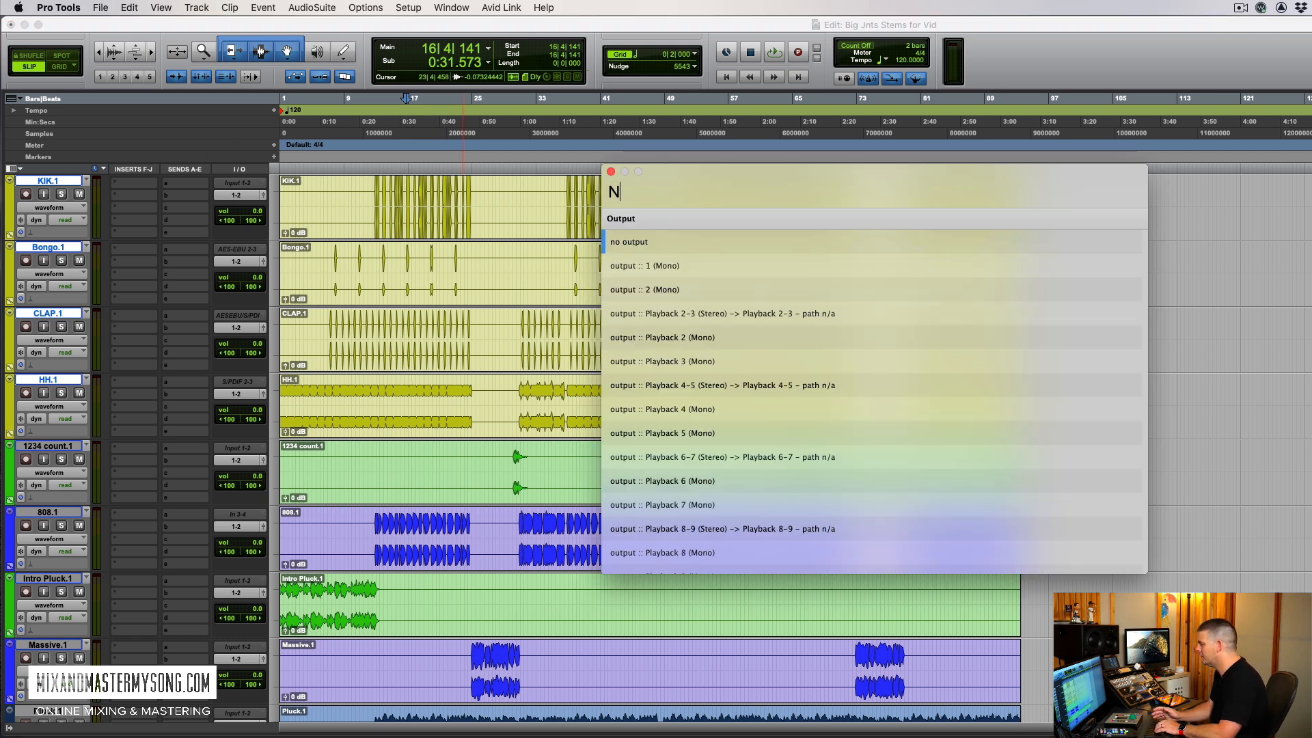
{"action": "type", "text": "EW"}
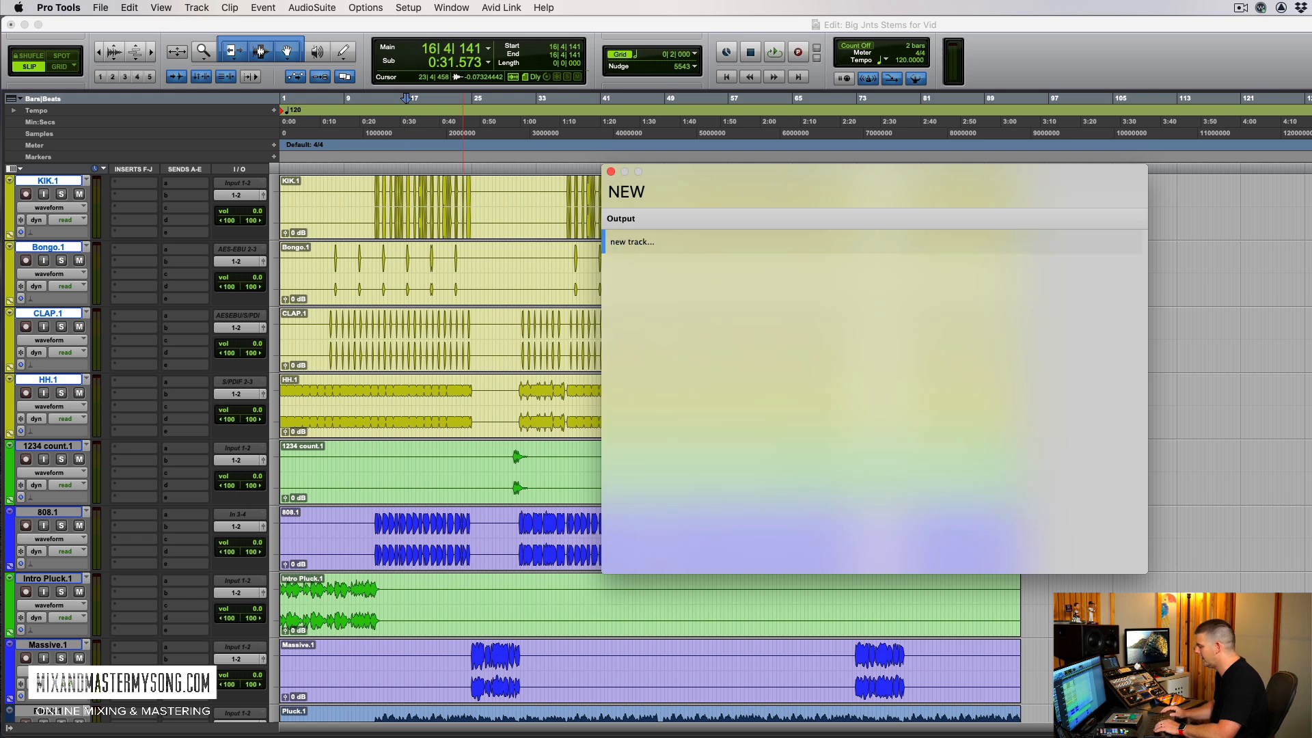
{"action": "key", "text": "Return"}
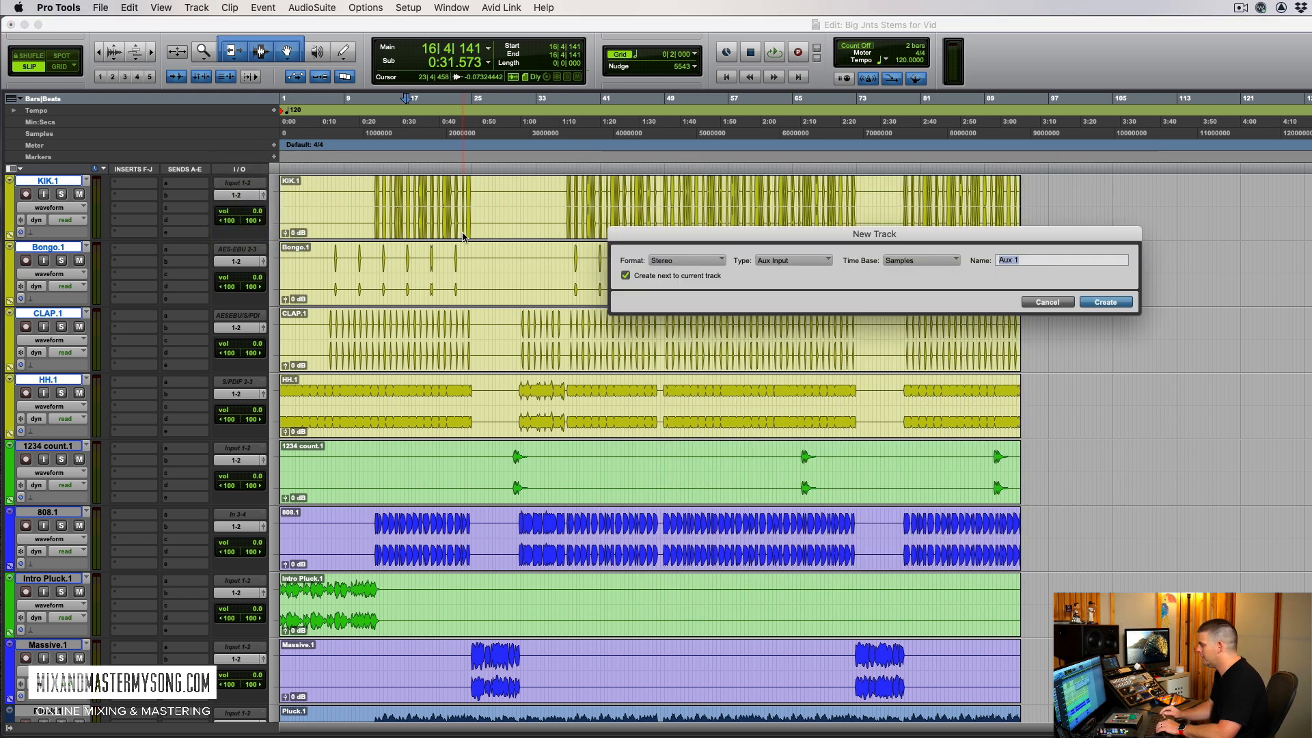
Step: Create the new stereo aux input track as DRUM BUS and move it above KIK.1
{"action": "type", "text": "DRUB"}
{"action": "key", "text": "BackSpace"}
{"action": "type", "text": "M BUS"}
{"action": "key", "text": "Return"}
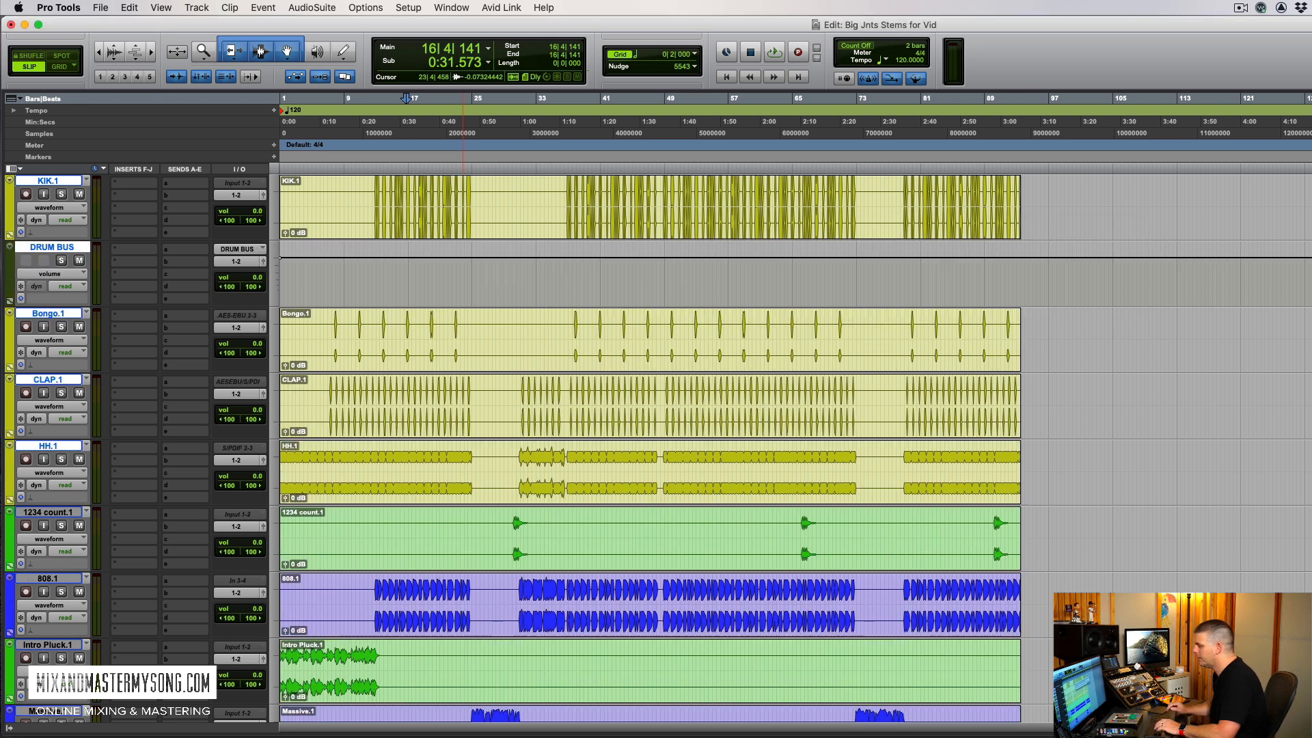
{"action": "left_click", "coordinate": [310, 287]}
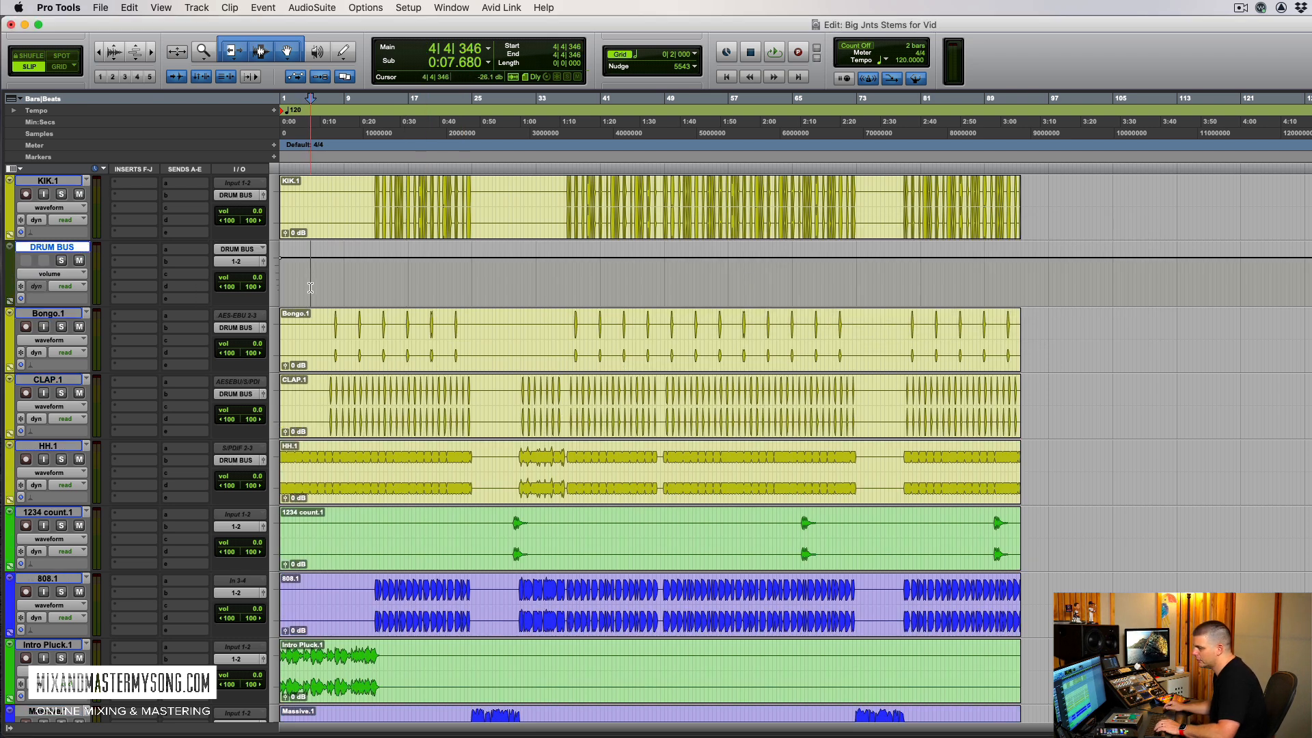
{"action": "left_click_drag", "start_coordinate": [52, 246], "coordinate": [52, 182]}
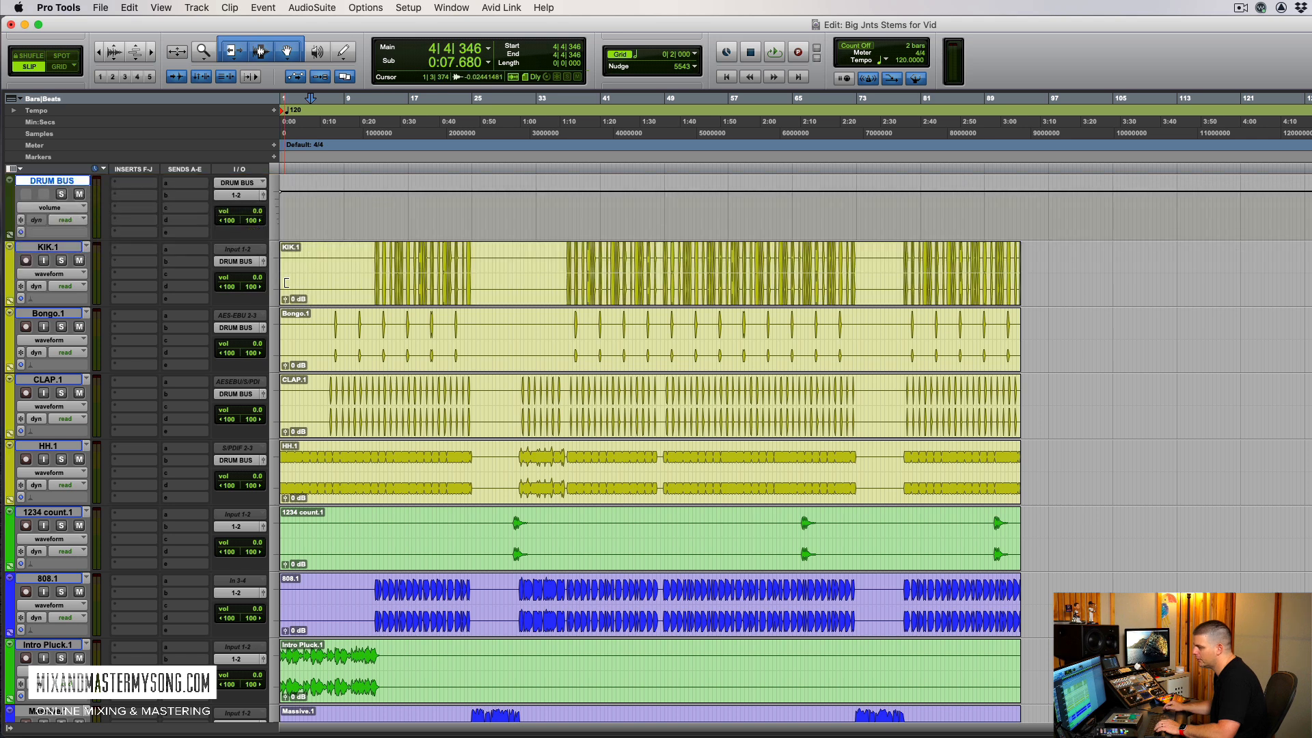
Step: Delete the KIK.1 audio from about bar 26 to the end and select the remaining opening clip
{"action": "left_click", "coordinate": [365, 268]}
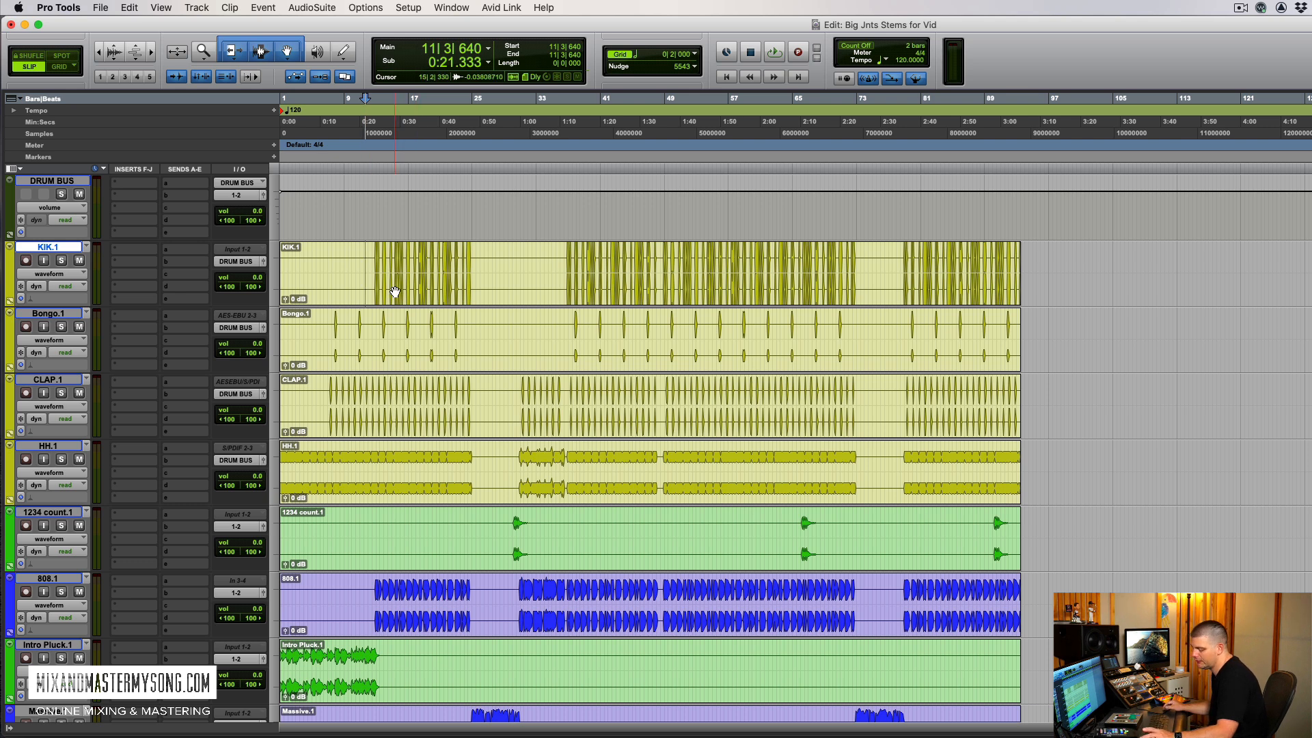
{"action": "left_click", "coordinate": [370, 282]}
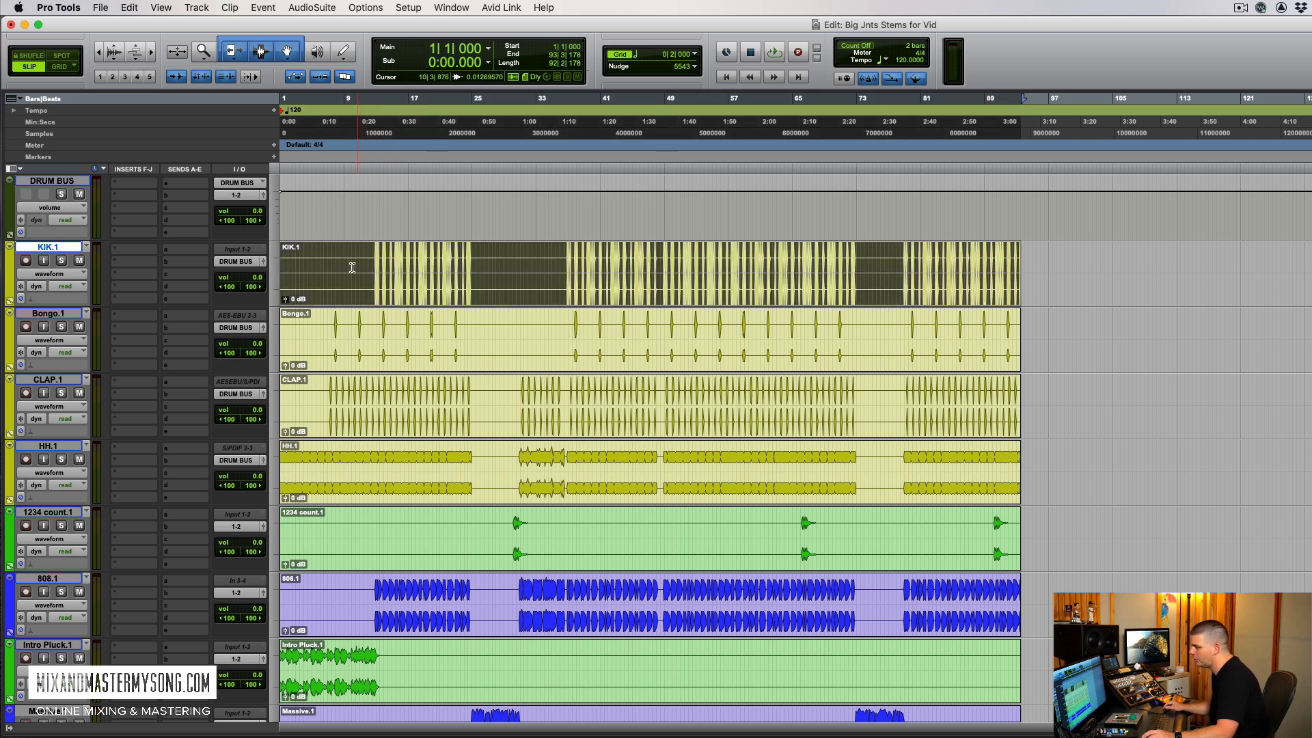
{"action": "left_click_drag", "start_coordinate": [481, 266], "coordinate": [1152, 267]}
{"action": "key", "text": "Delete"}
{"action": "left_click", "coordinate": [432, 283]}
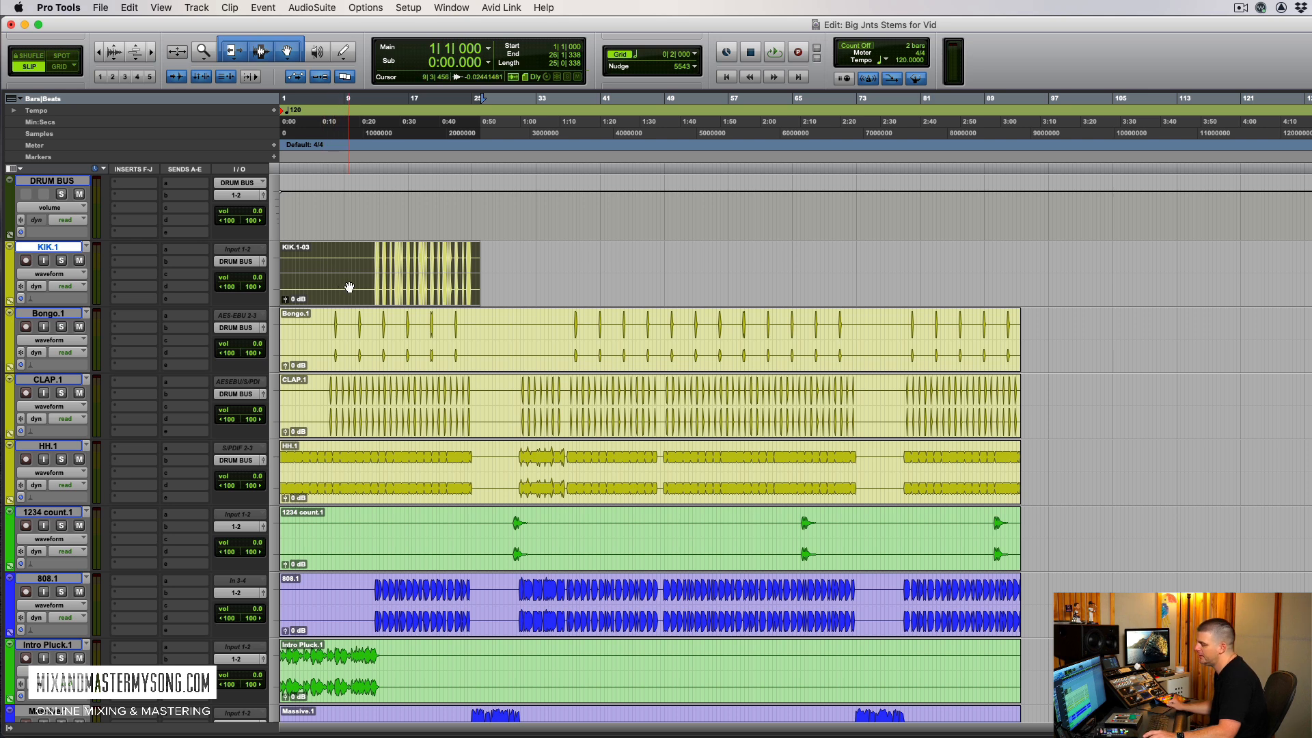
Step: Run the Melodyne shortcut on the selected KIK.1 clip and confirm that rendering is done
{"action": "key", "text": "F1"}
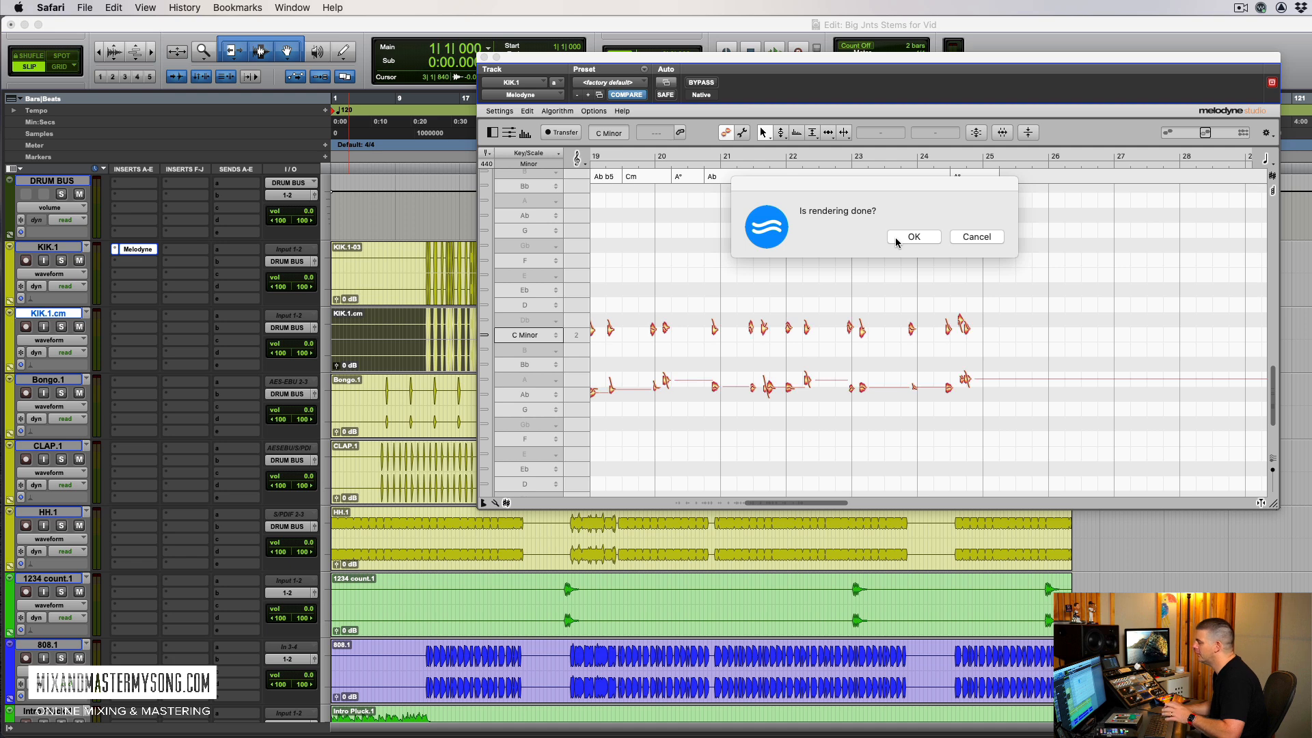
{"action": "left_click", "coordinate": [914, 236]}
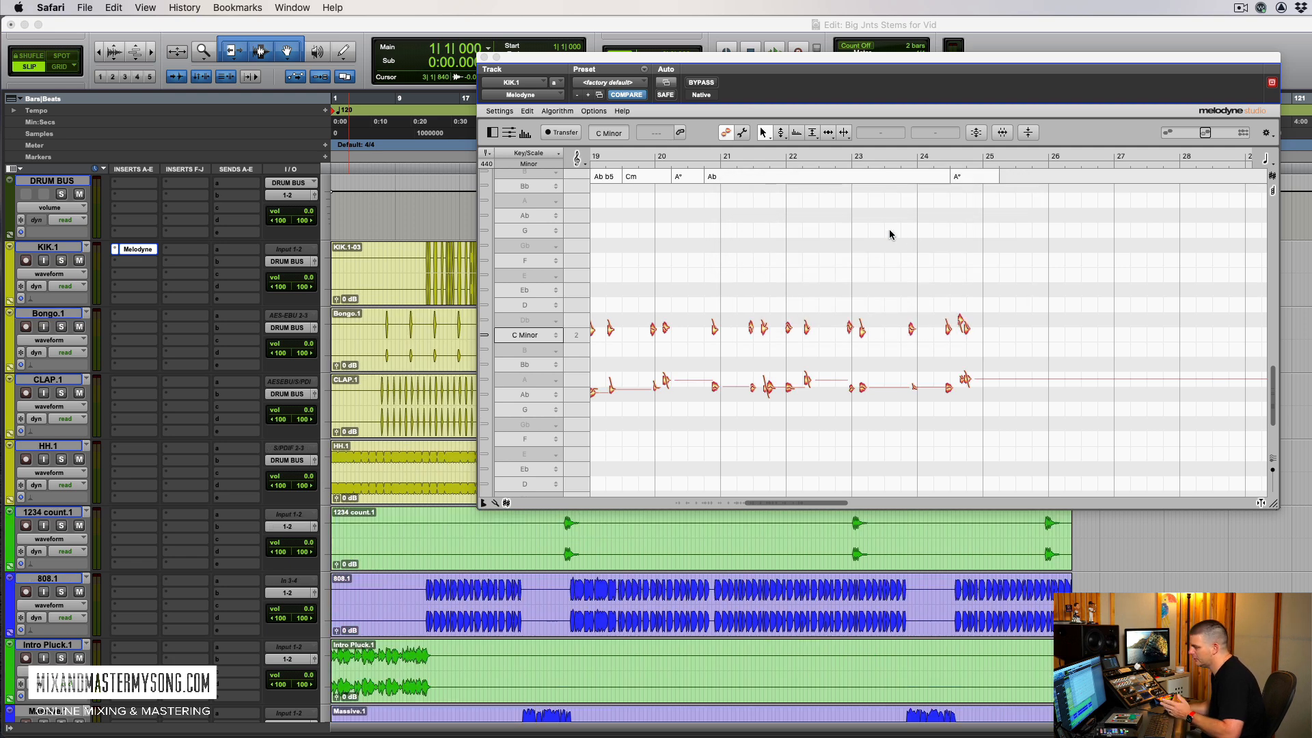
{"action": "left_click", "coordinate": [147, 248]}
{"action": "left_click", "coordinate": [147, 248]}
{"action": "scroll", "coordinate": [768, 359], "scroll_direction": "up", "scroll_amount": 3}
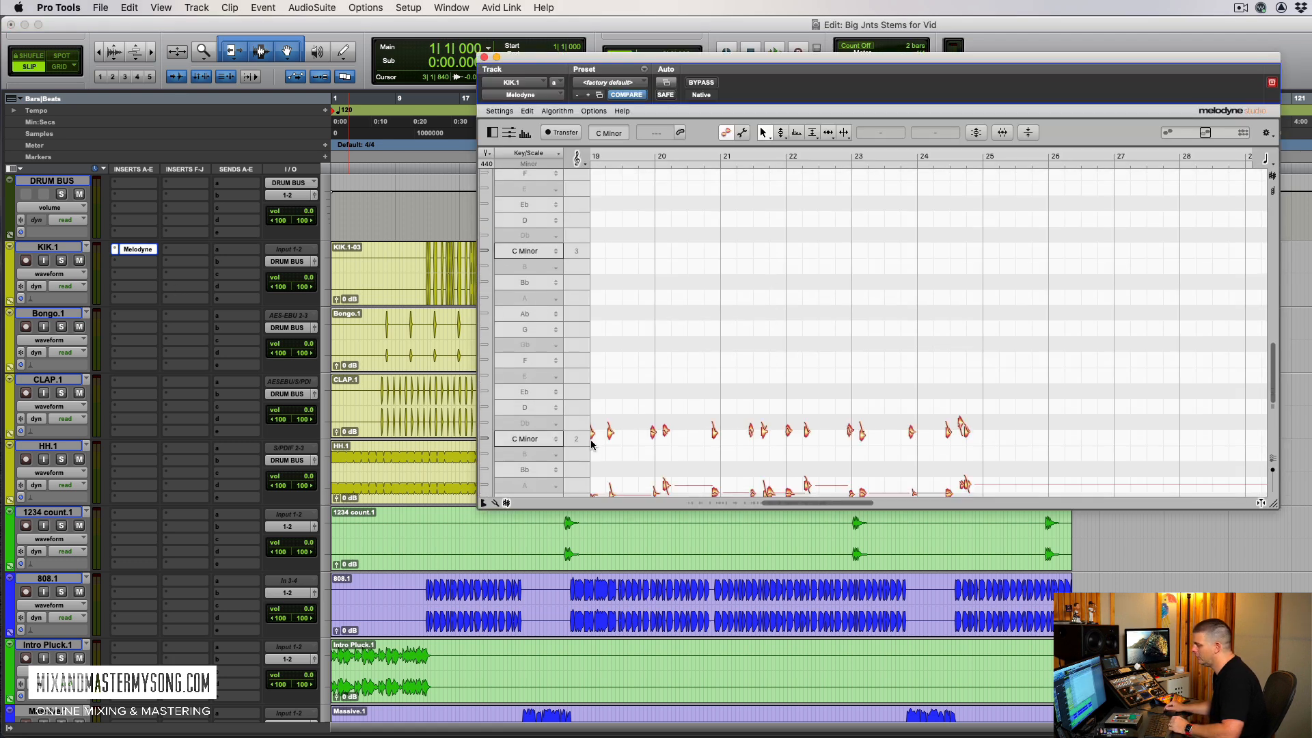
Step: Remove Melodyne from the KIK.1 track and extend its clip back to full length, ending at about bar 93
{"action": "left_click", "coordinate": [136, 250]}
{"action": "left_click", "coordinate": [114, 250]}
{"action": "left_click", "coordinate": [412, 265]}
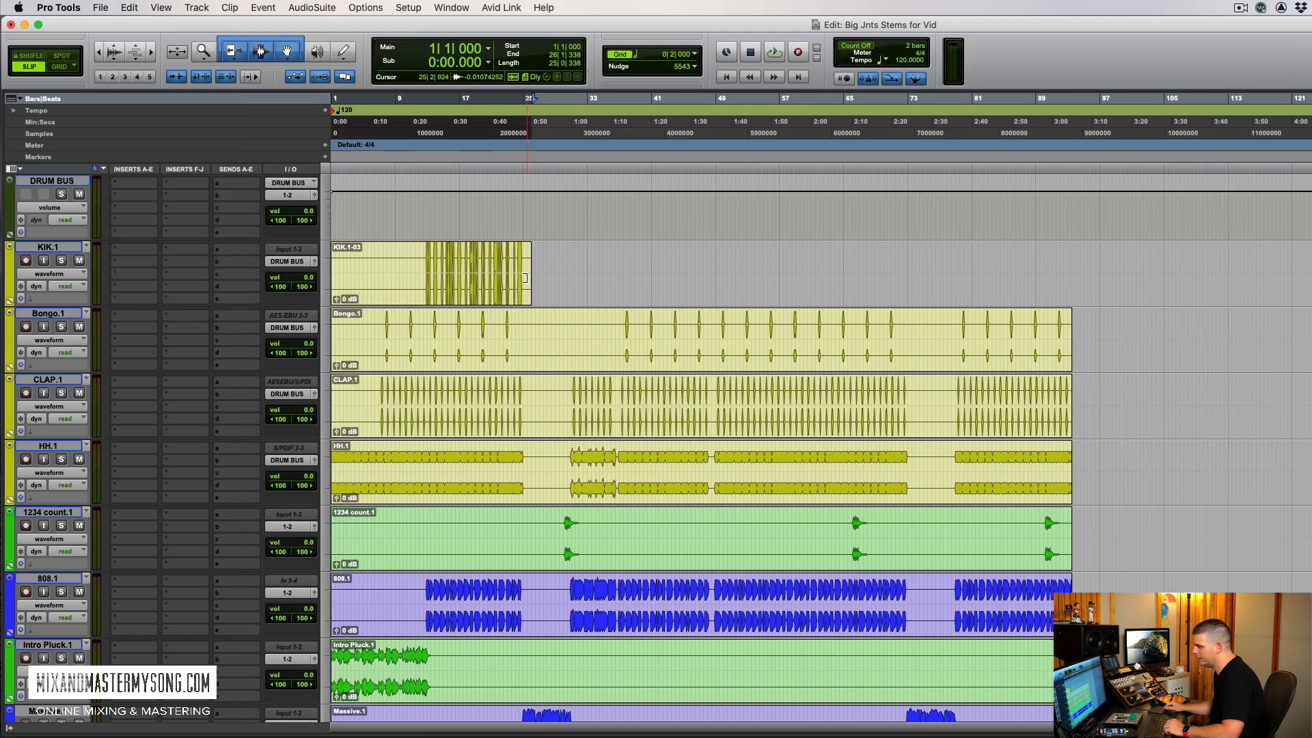
{"action": "left_click_drag", "start_coordinate": [530, 276], "coordinate": [1073, 283]}
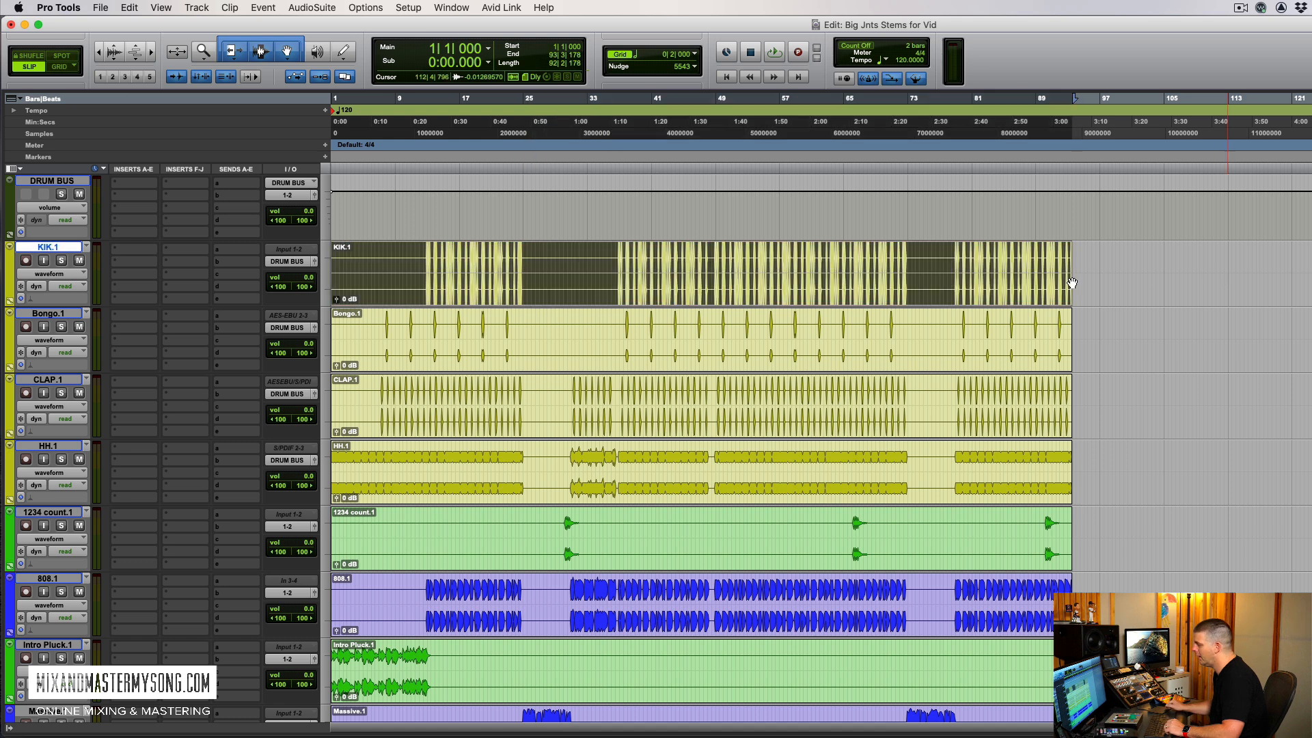
{"action": "left_click", "coordinate": [429, 332]}
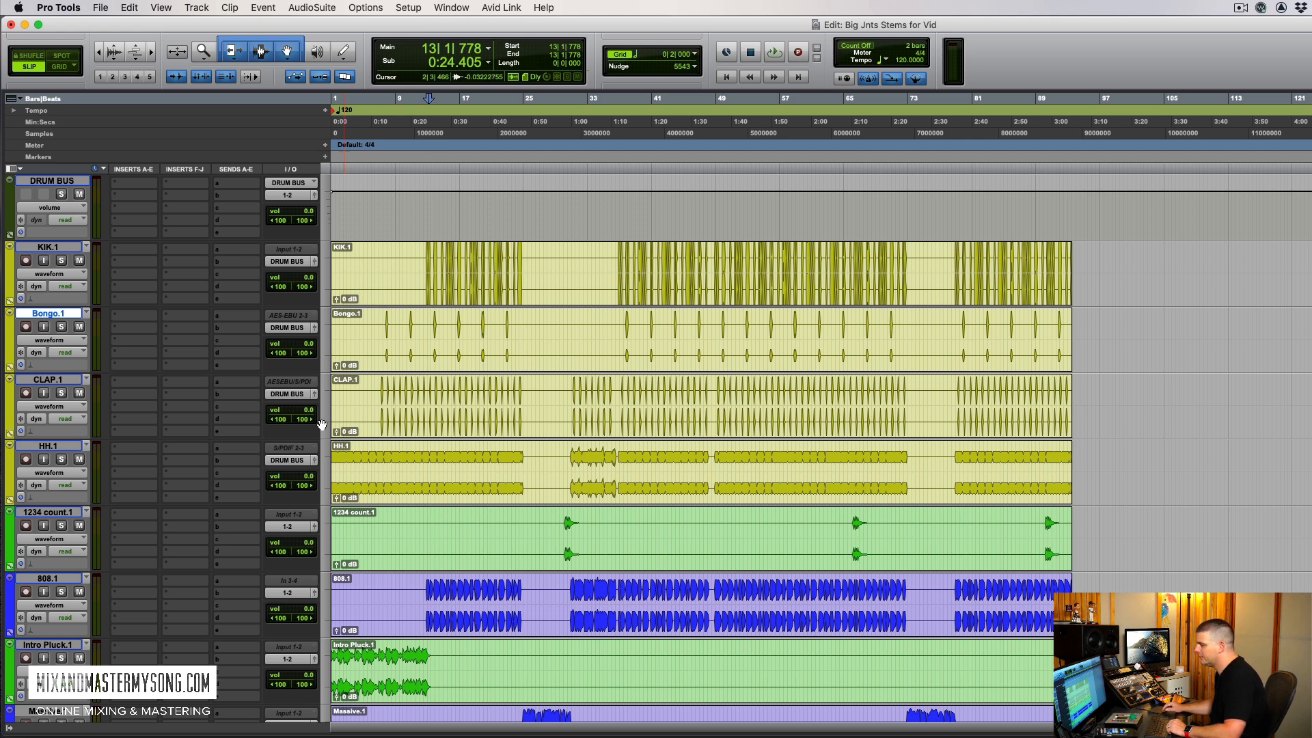
Step: Create one new stereo aux input track directly below DRUM BUS
{"action": "left_click", "coordinate": [74, 181]}
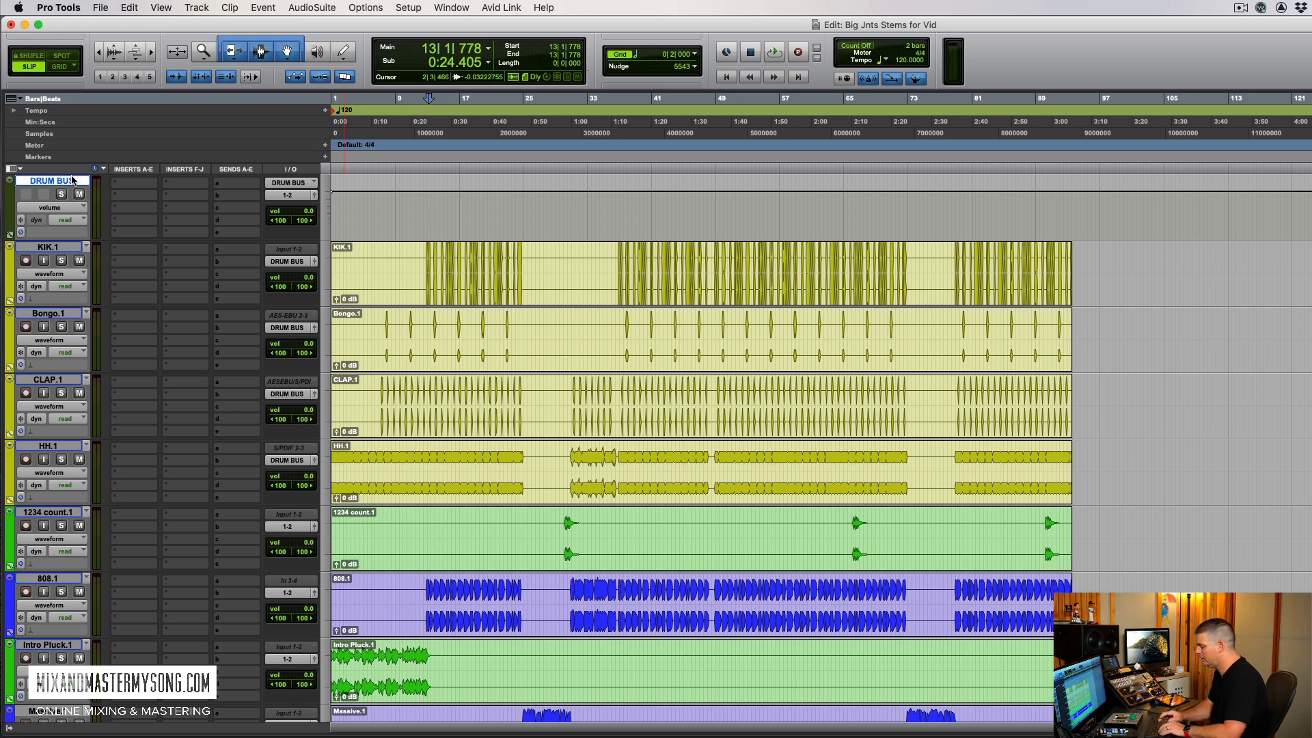
{"action": "key", "text": "super+shift+n"}
{"action": "left_click", "coordinate": [725, 266]}
{"action": "left_click", "coordinate": [714, 278]}
{"action": "left_click", "coordinate": [815, 266]}
{"action": "left_click", "coordinate": [815, 266]}
{"action": "left_click", "coordinate": [816, 266]}
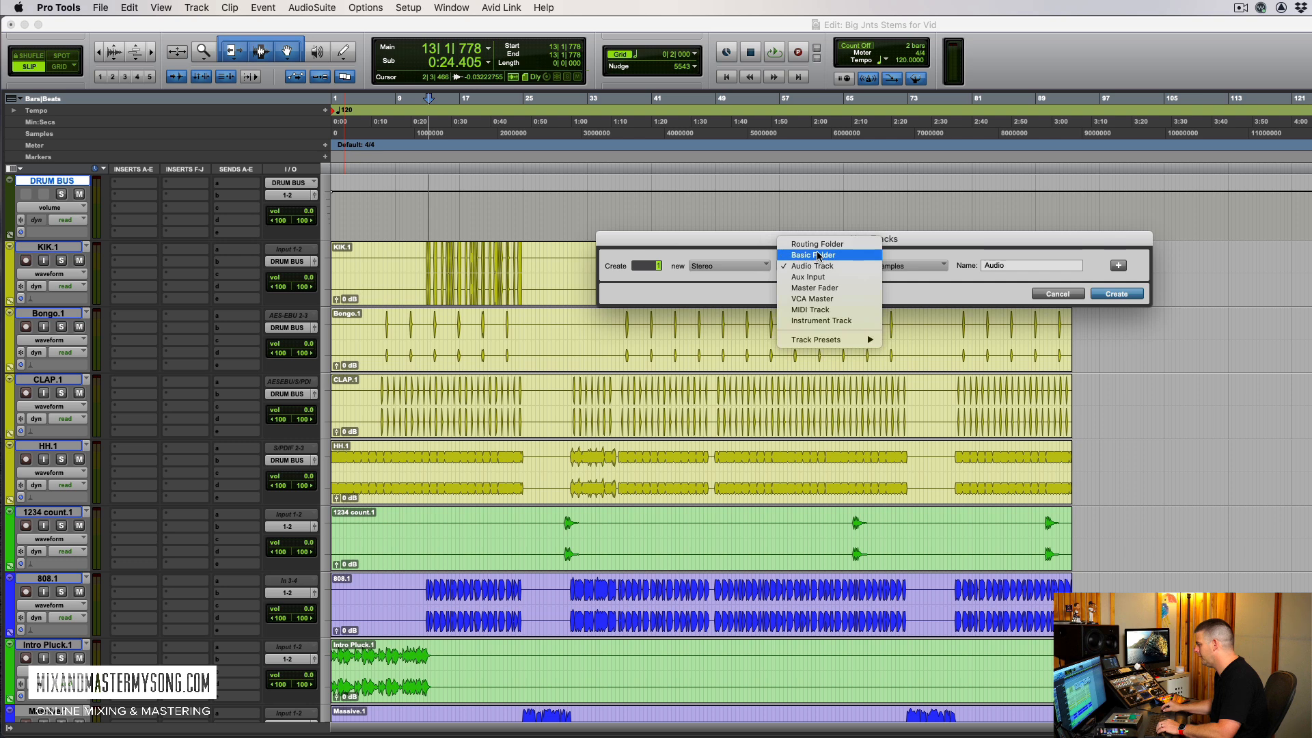
{"action": "left_click", "coordinate": [816, 277]}
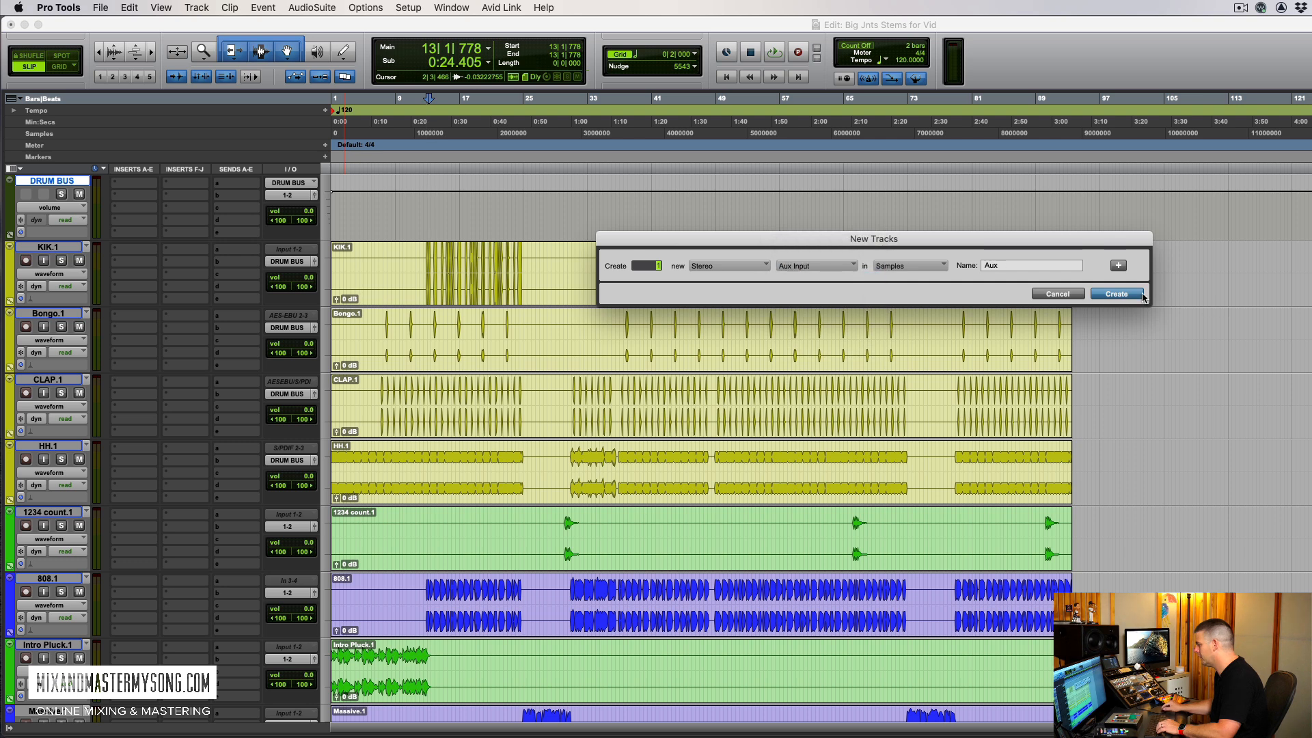
{"action": "left_click", "coordinate": [1116, 294]}
Step: Rename the new aux input track as R4
{"action": "double_click", "coordinate": [55, 248]}
{"action": "type", "text": "R4"}
{"action": "key", "text": "Return"}
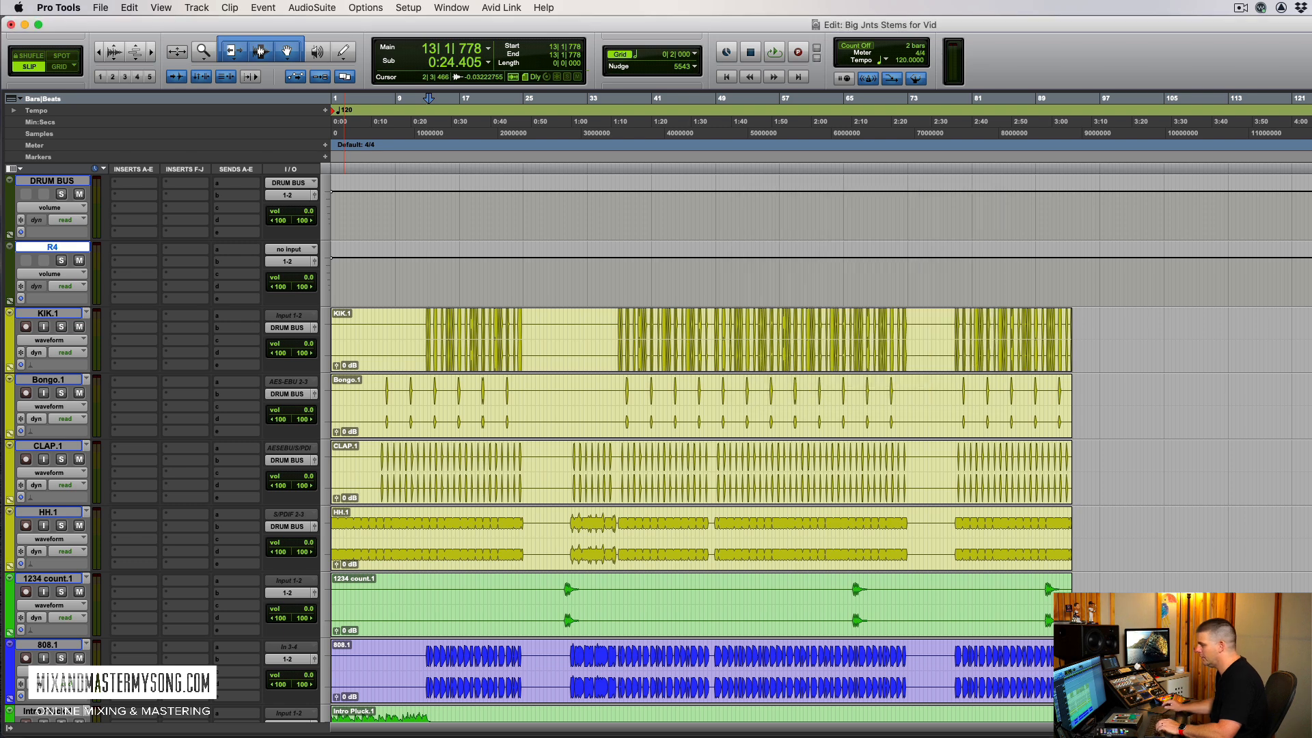
Step: Search the plug-ins for R4 and load it in insert slot B of the R4 track
{"action": "left_click", "coordinate": [156, 260]}
{"action": "left_click", "coordinate": [157, 213]}
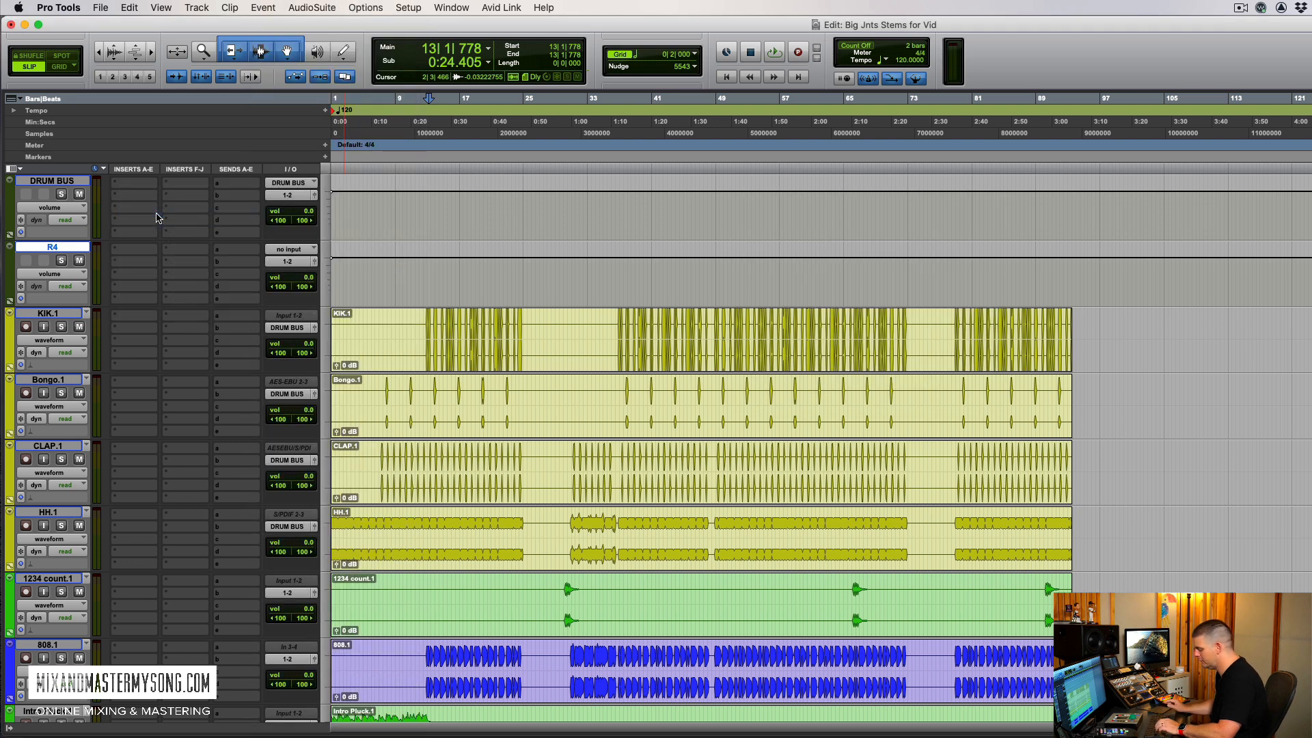
{"action": "type", "text": "R4"}
{"action": "key", "text": "Return"}
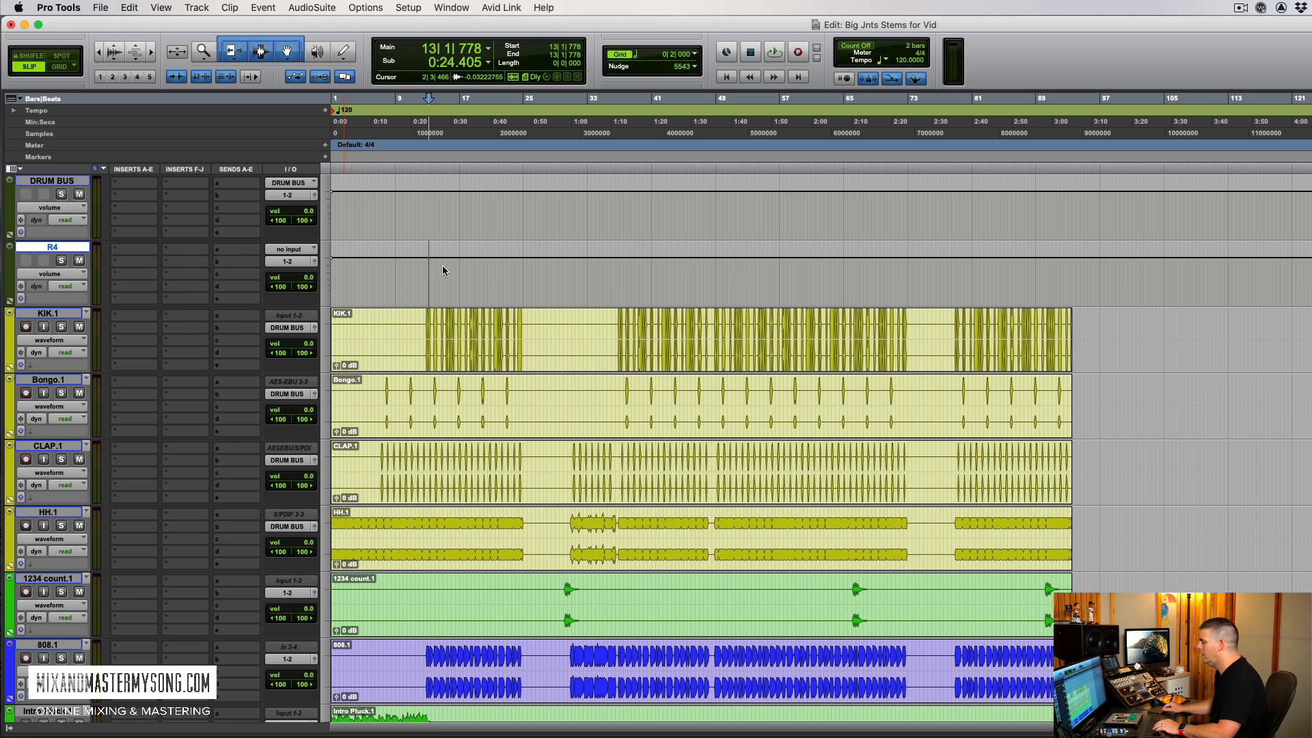
{"action": "left_click", "coordinate": [139, 263]}
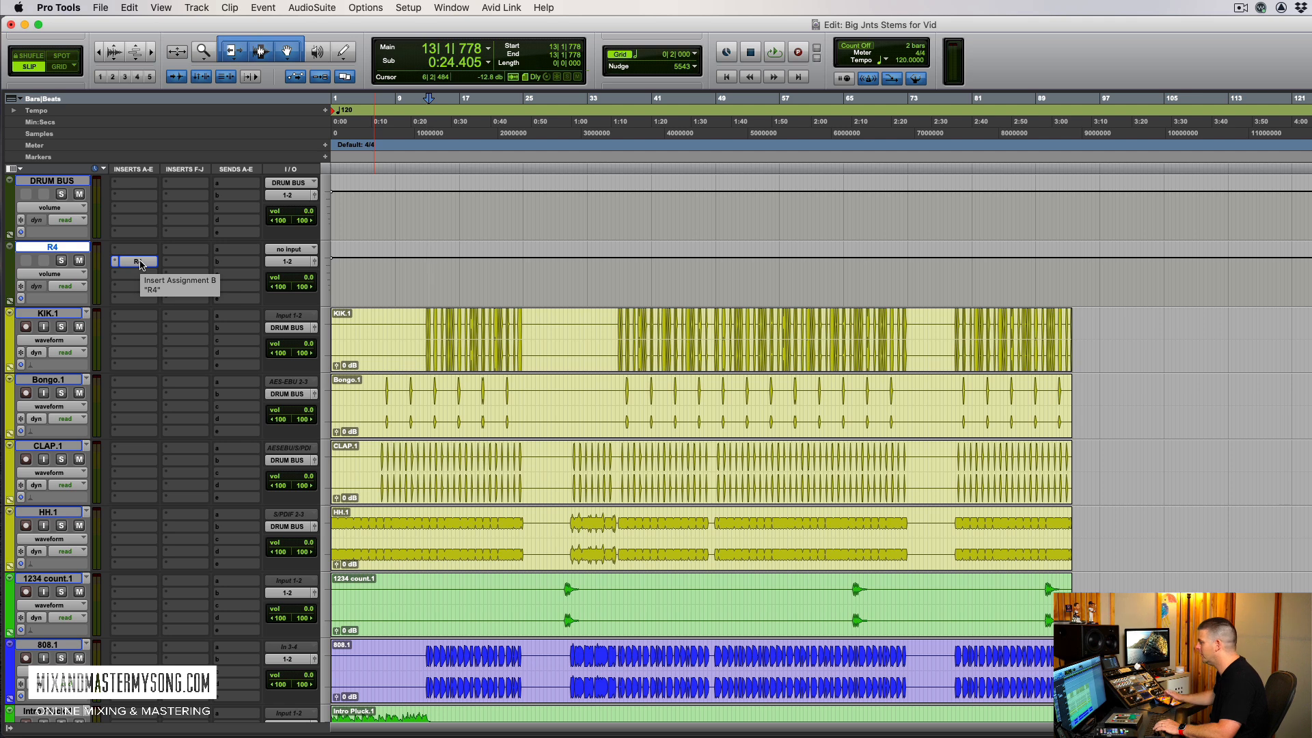
{"action": "left_click", "coordinate": [229, 262]}
{"action": "left_click", "coordinate": [167, 263]}
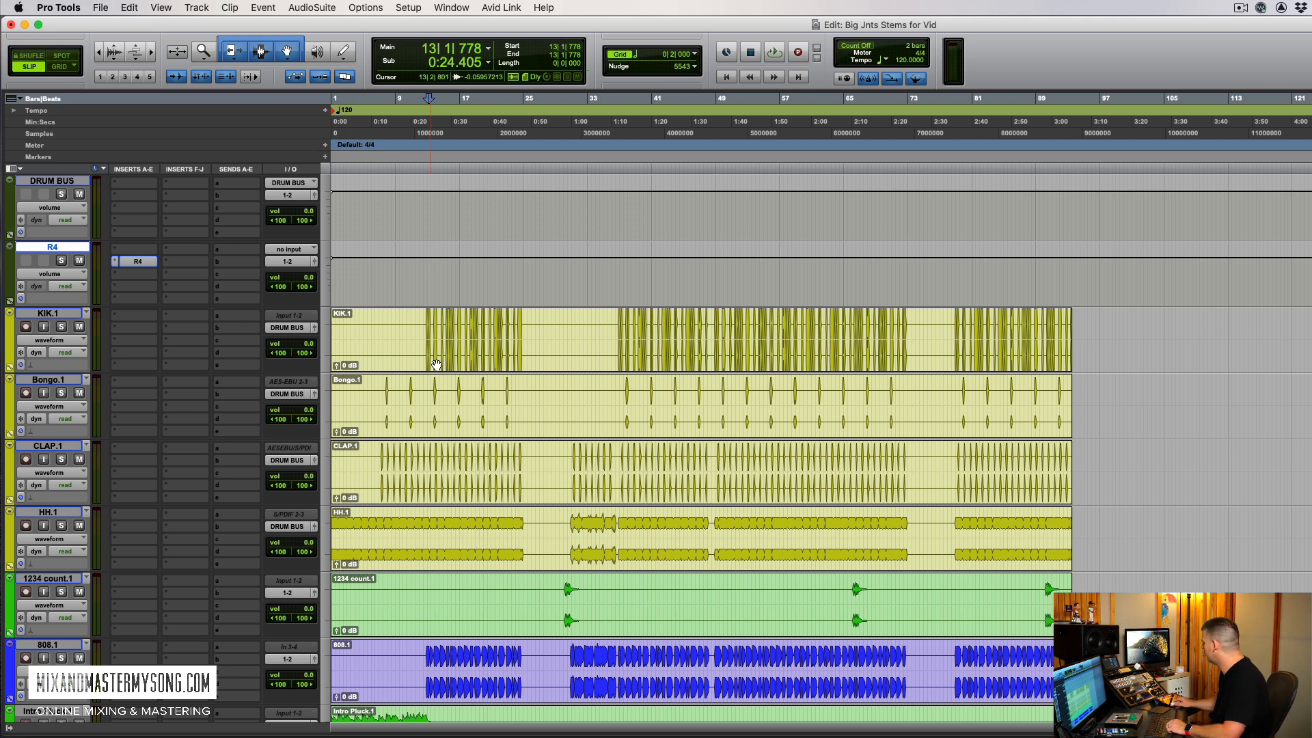
Step: Switch to Screen Sharing to view the ST2-937 speaker presets, and return to the Pro Tools tracks
{"action": "key", "text": "super+Tab"}
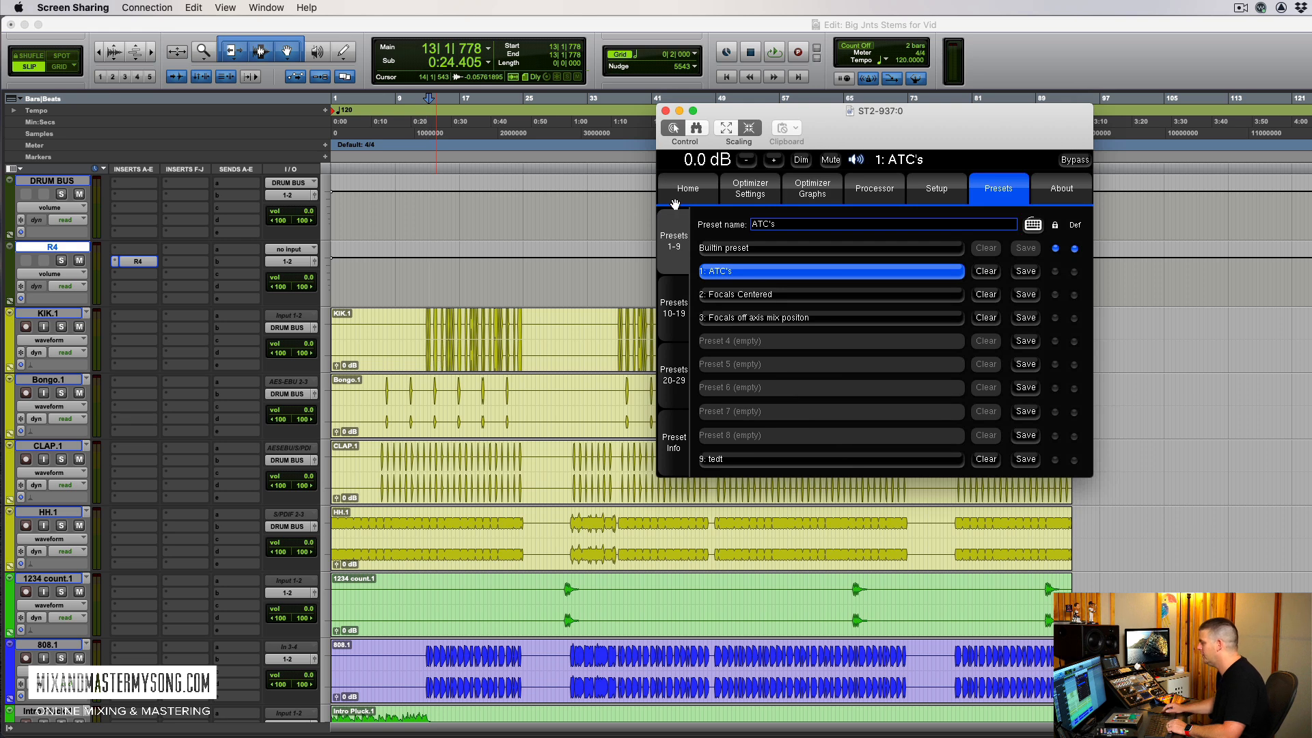
{"action": "key", "text": "super+Tab"}
{"action": "scroll", "coordinate": [506, 459], "scroll_direction": "down", "scroll_amount": 3}
{"action": "scroll", "coordinate": [505, 460], "scroll_direction": "up", "scroll_amount": 1}
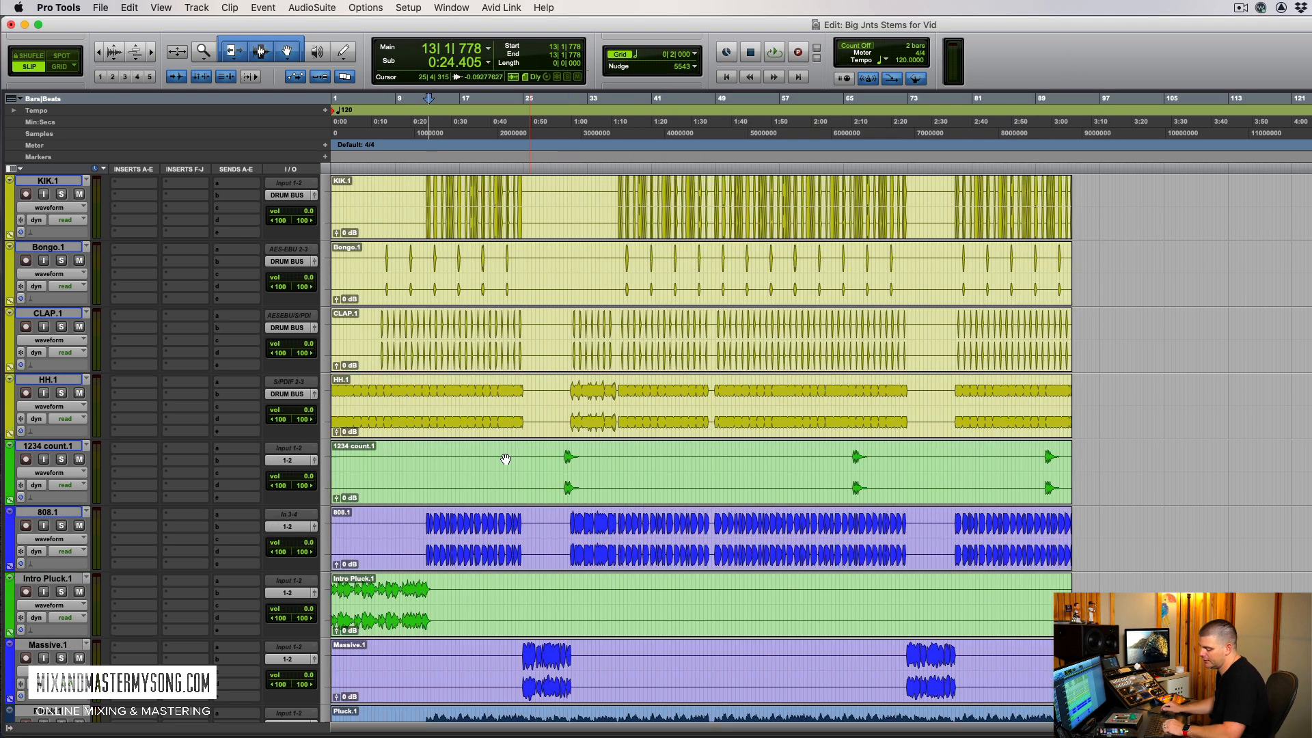
{"action": "scroll", "coordinate": [396, 406], "scroll_direction": "up", "scroll_amount": 2}
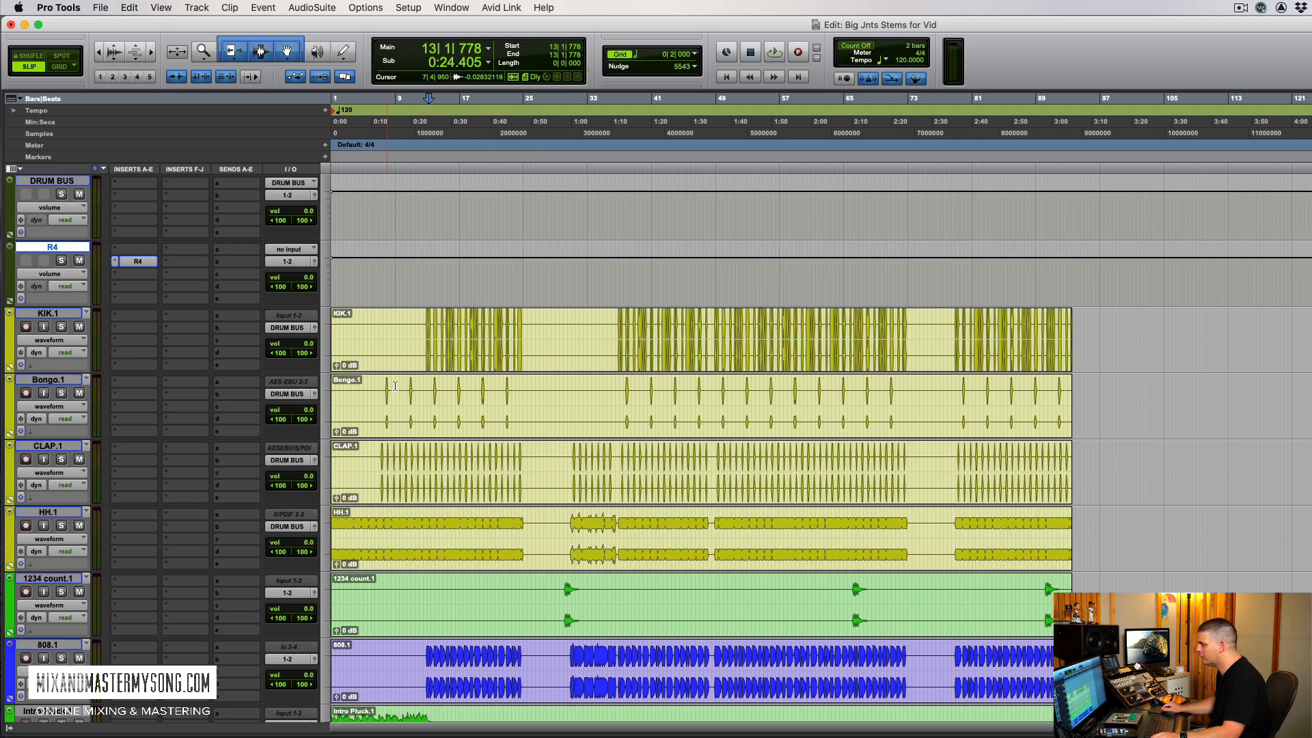
Step: Render the KIK.1 audio from about bar 12 to bar 26 with RX 7 Mouth De-click and close the plug-in window
{"action": "left_click_drag", "start_coordinate": [420, 333], "coordinate": [533, 332]}
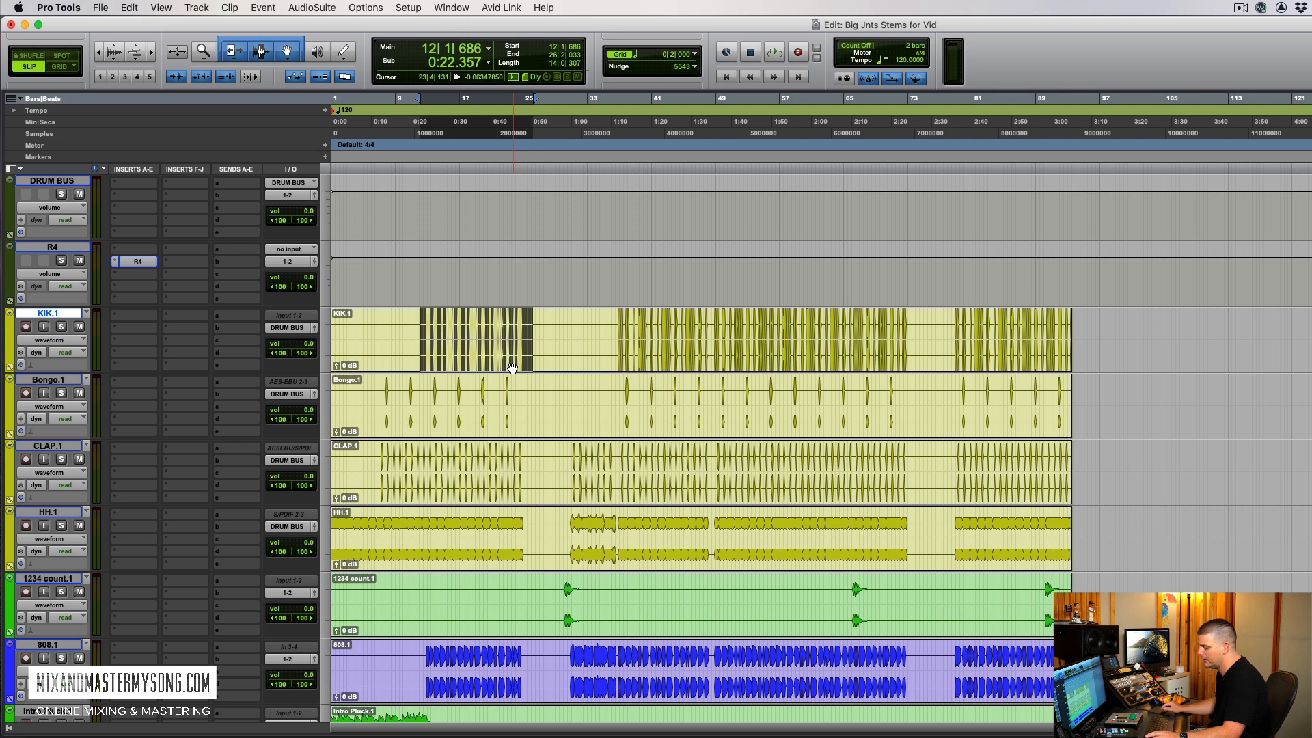
{"action": "key", "text": "alt+shift+r"}
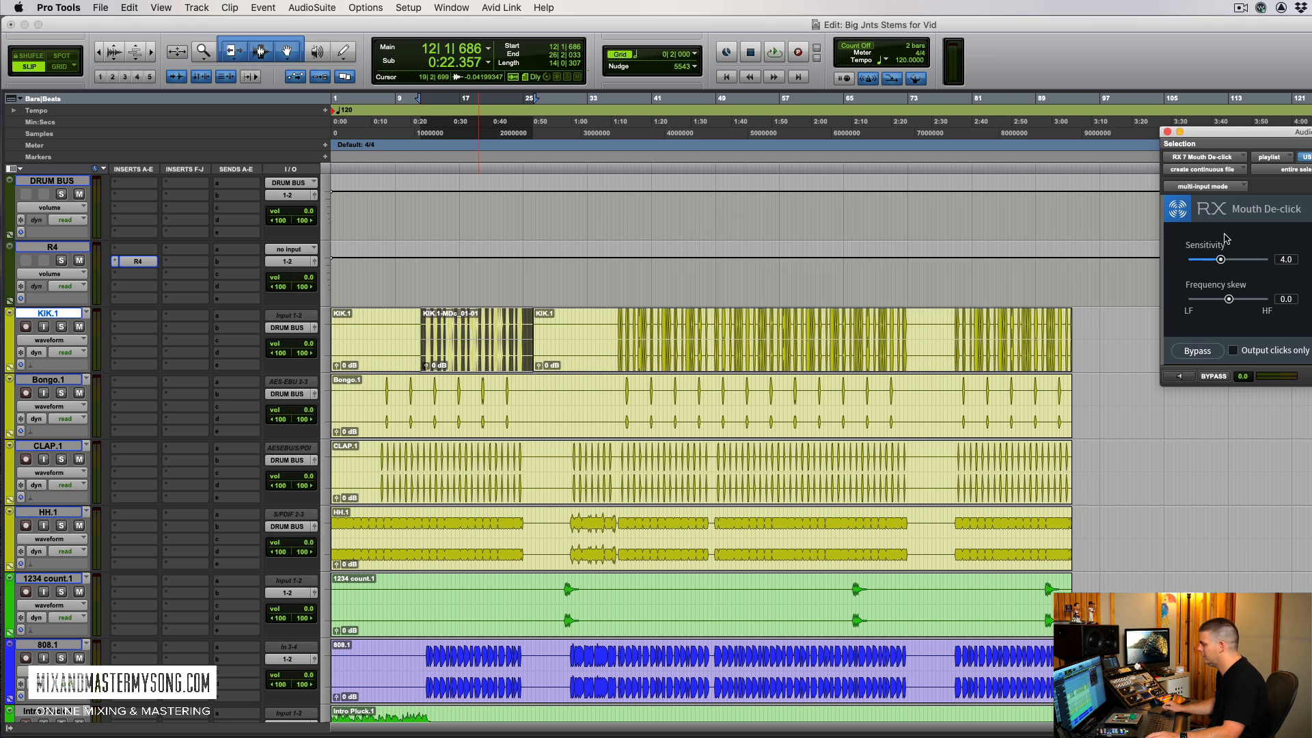
{"action": "left_click", "coordinate": [1167, 132]}
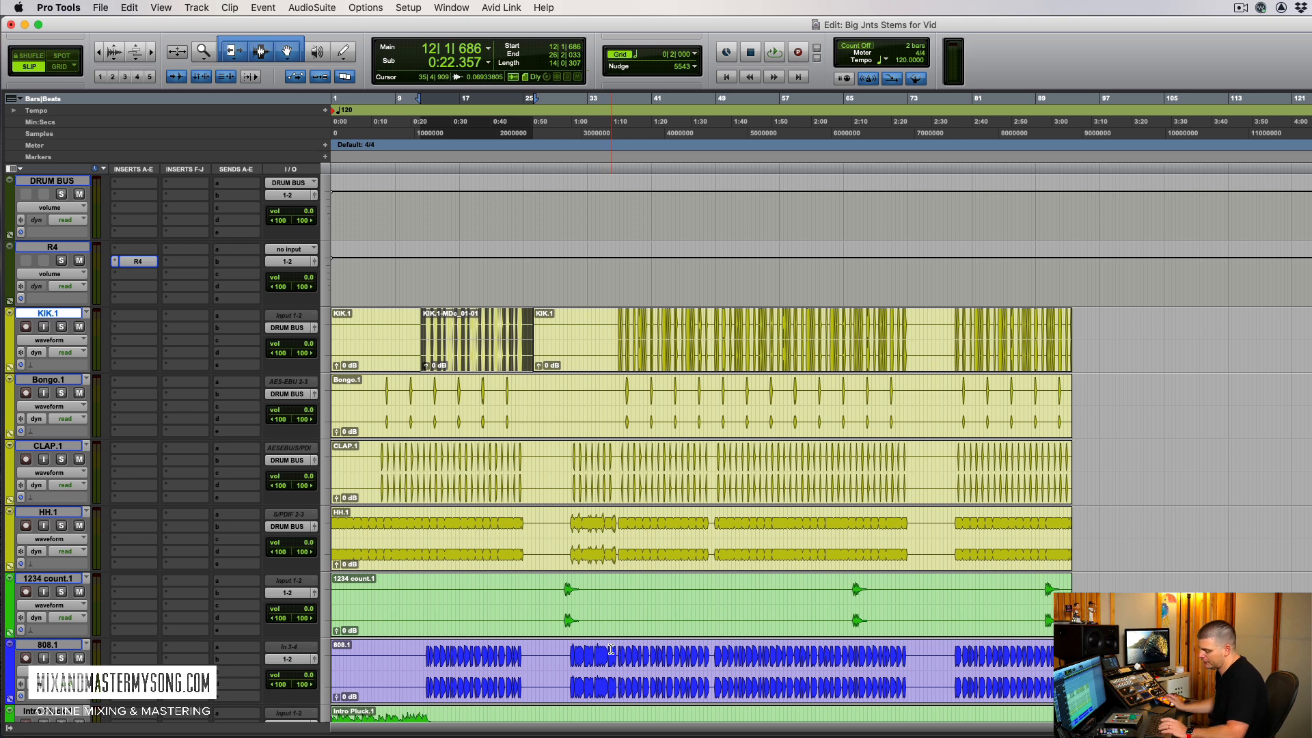
Step: Clear the selection, reselect the de-clicked clip on KIK.1 and look over the tracks around it
{"action": "left_click", "coordinate": [644, 649]}
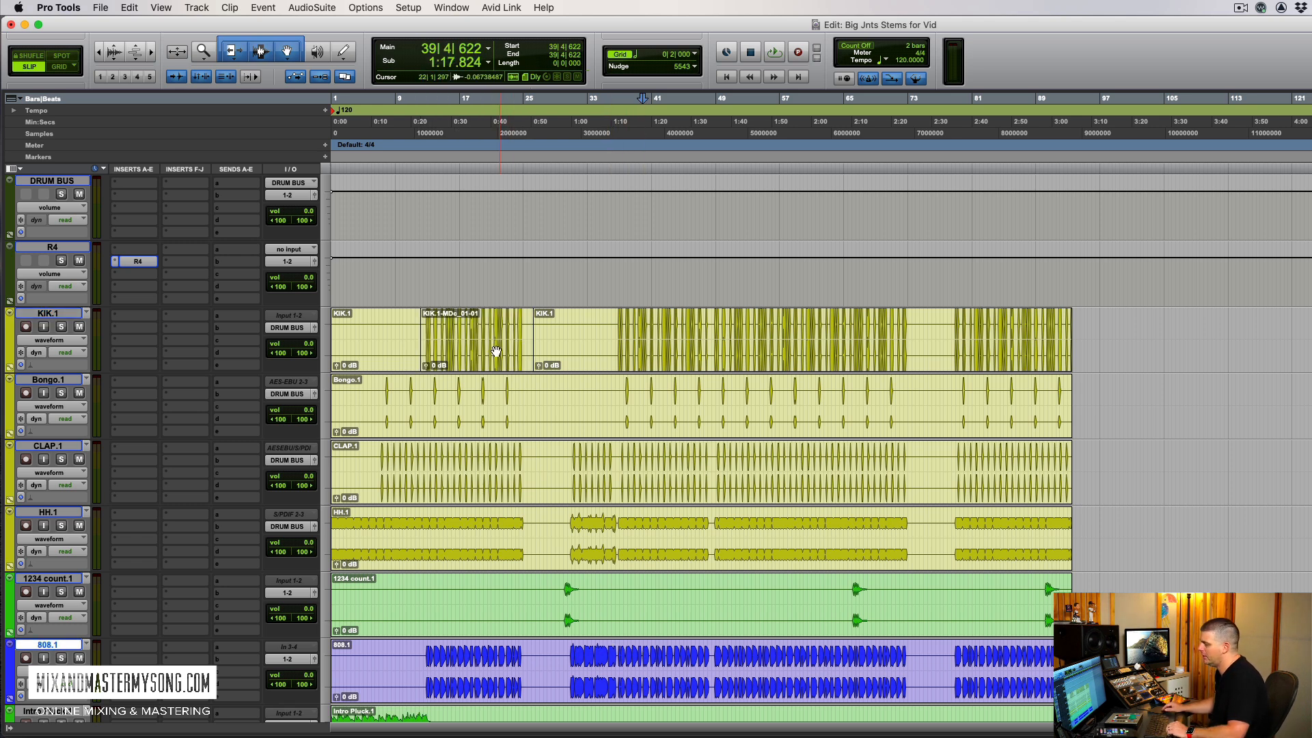
{"action": "left_click", "coordinate": [480, 397]}
{"action": "double_click", "coordinate": [472, 365]}
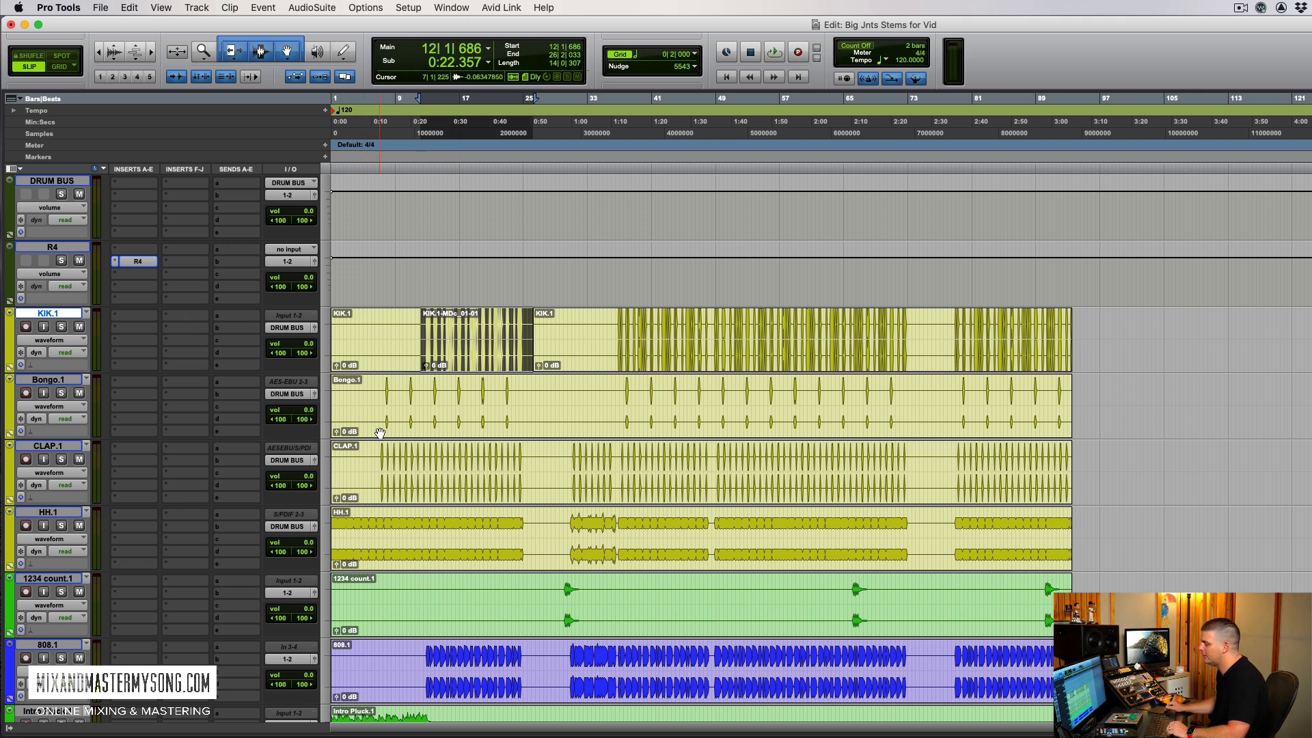
{"action": "scroll", "coordinate": [375, 427], "scroll_direction": "down", "scroll_amount": 2}
{"action": "scroll", "coordinate": [377, 408], "scroll_direction": "up", "scroll_amount": 2}
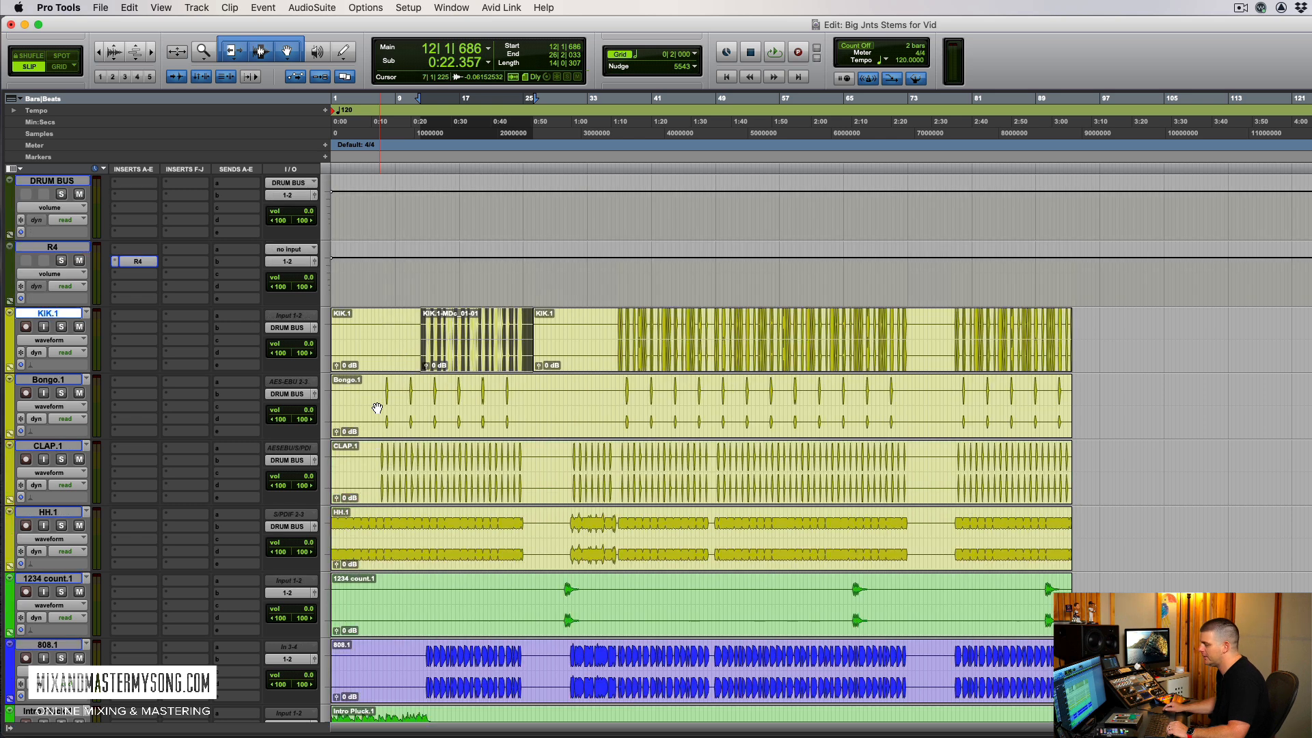
Step: Rename the R4 aux track as AMS
{"action": "left_click", "coordinate": [75, 251]}
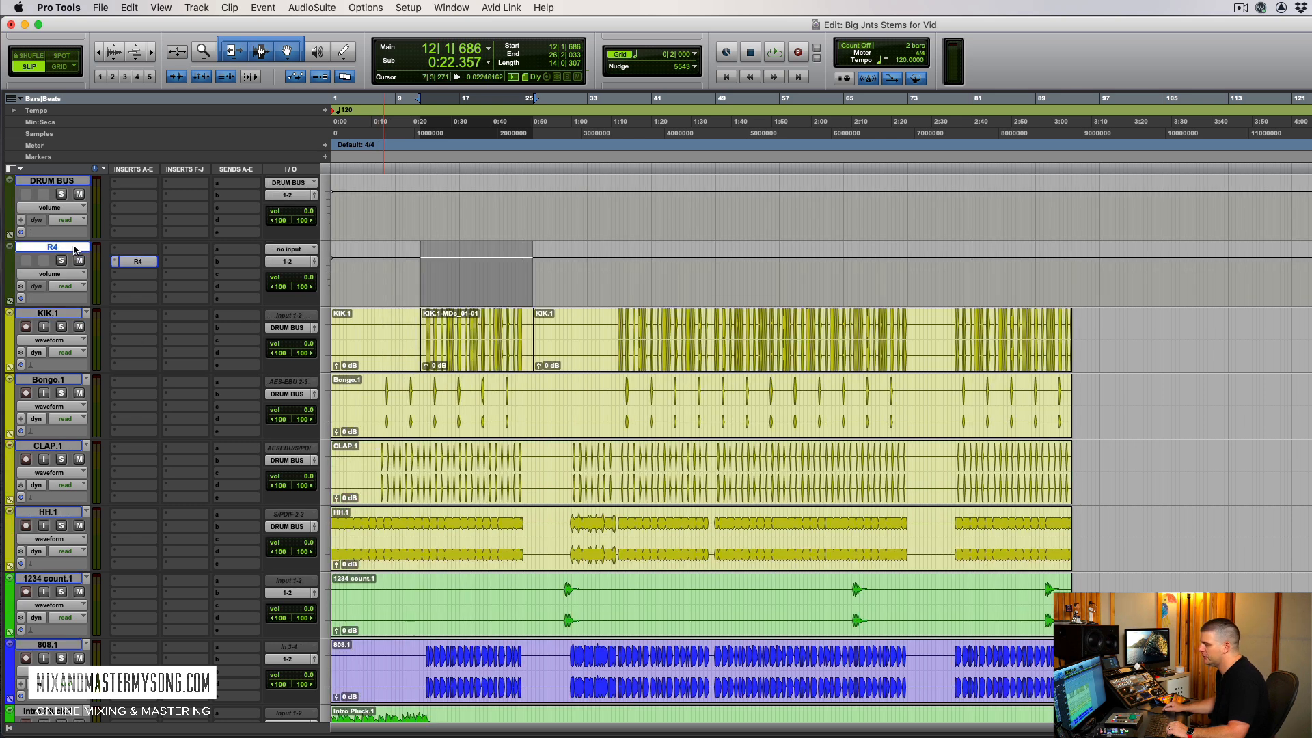
{"action": "left_click", "coordinate": [133, 273]}
{"action": "left_click", "coordinate": [125, 253]}
{"action": "double_click", "coordinate": [71, 246]}
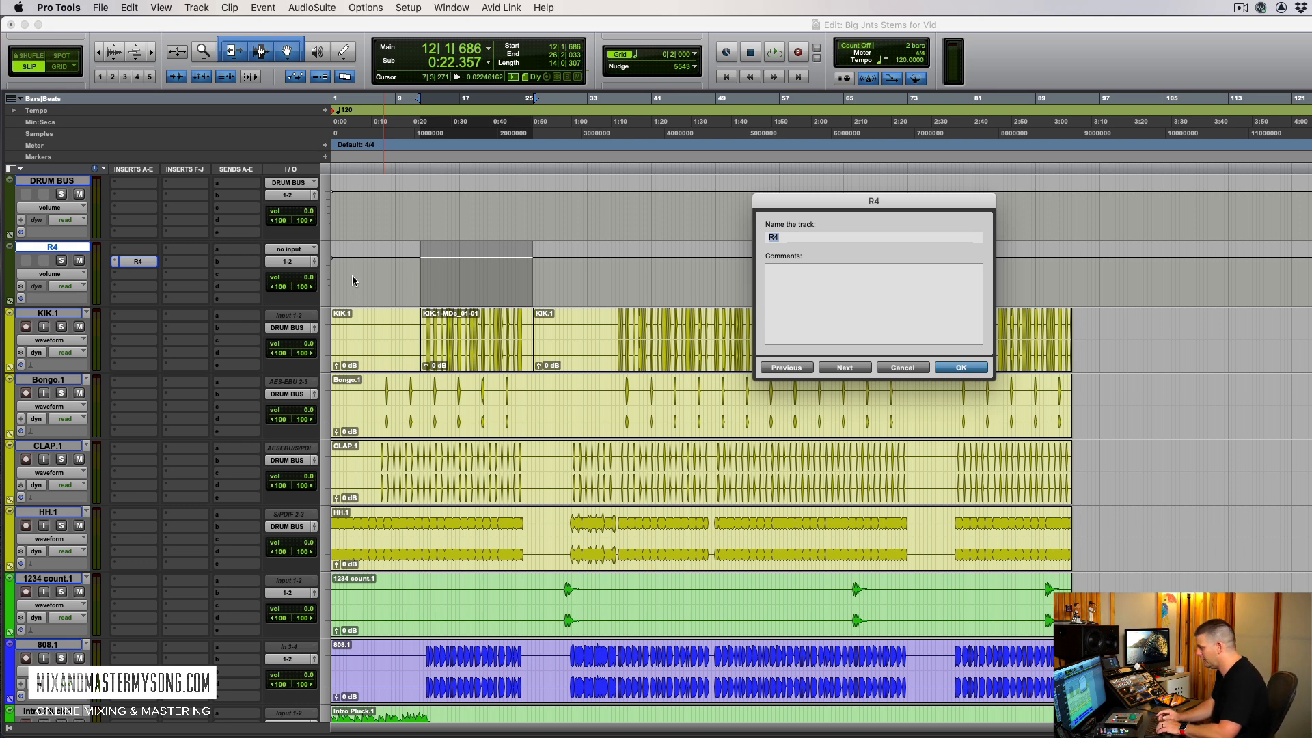
{"action": "key", "text": "BackSpace"}
{"action": "type", "text": "AMS"}
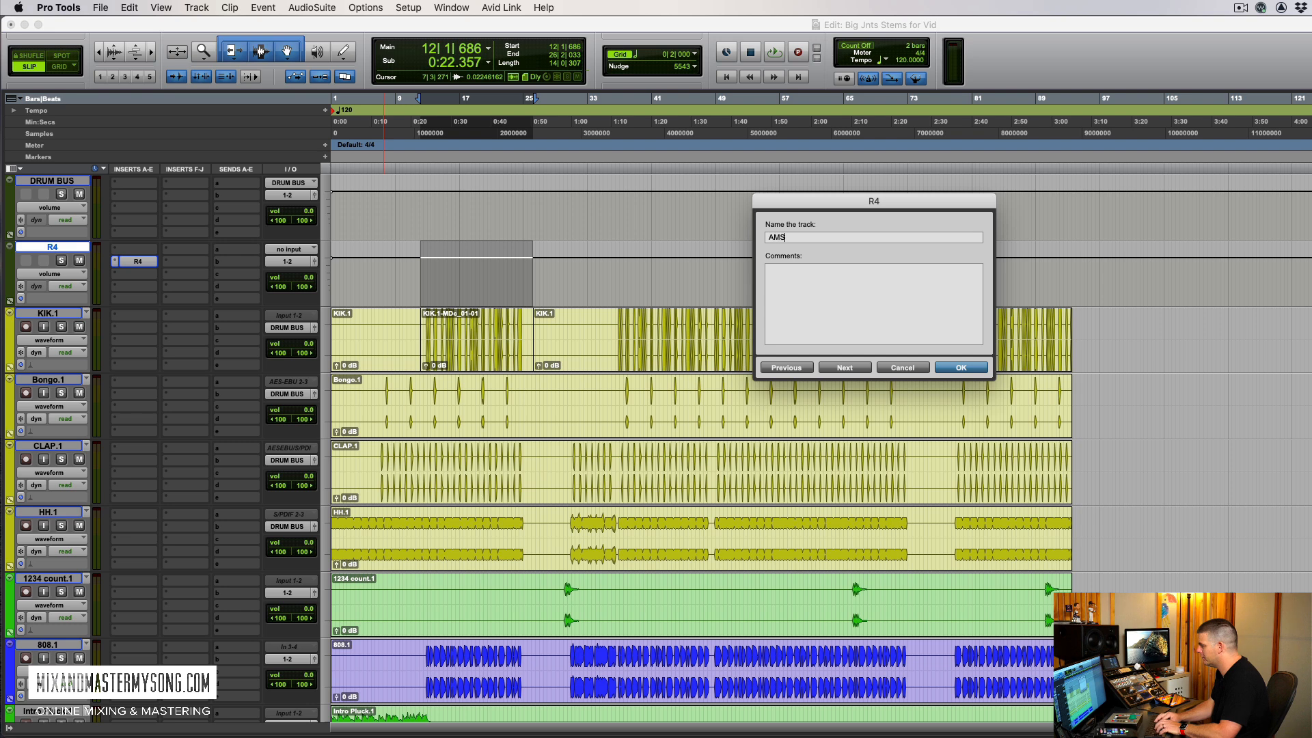
{"action": "key", "text": "Return"}
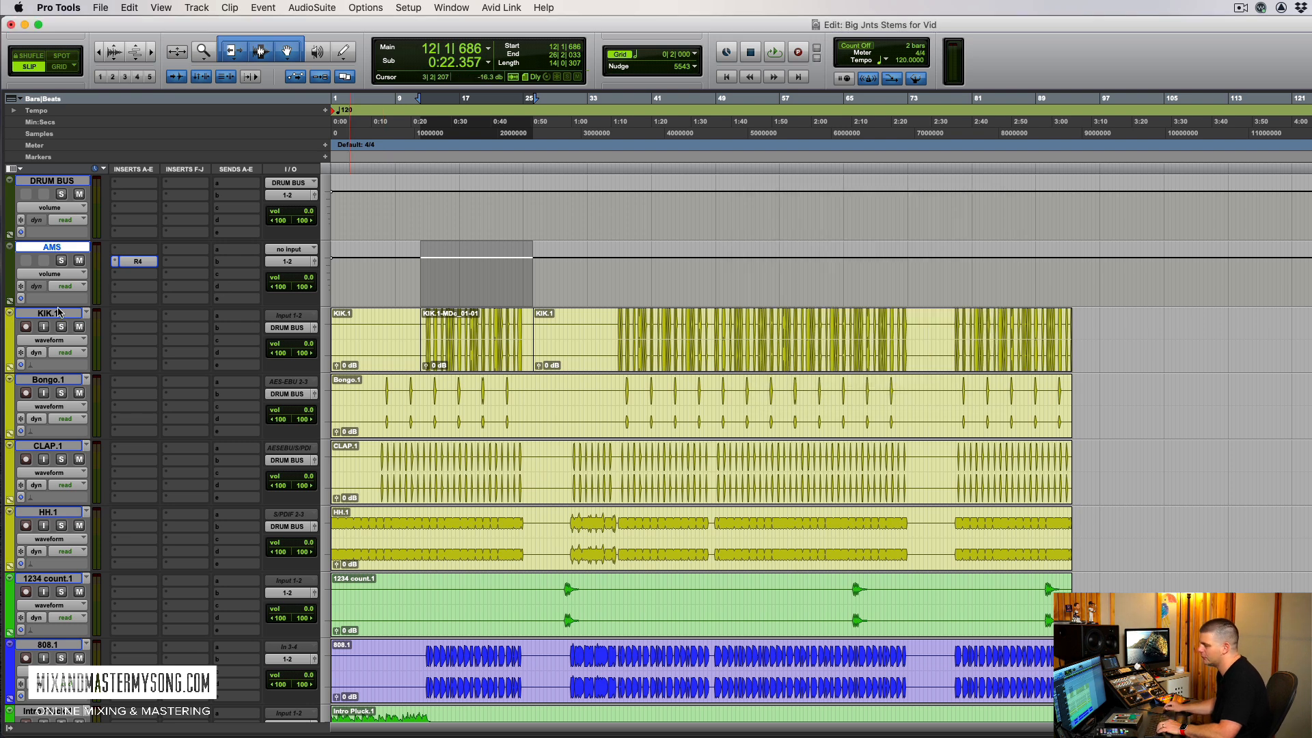
Step: Replace the R4 plug-in on the AMS track with UAD AMS RMX16 (stereo), searching the plug-ins for ams
{"action": "left_click", "coordinate": [113, 264]}
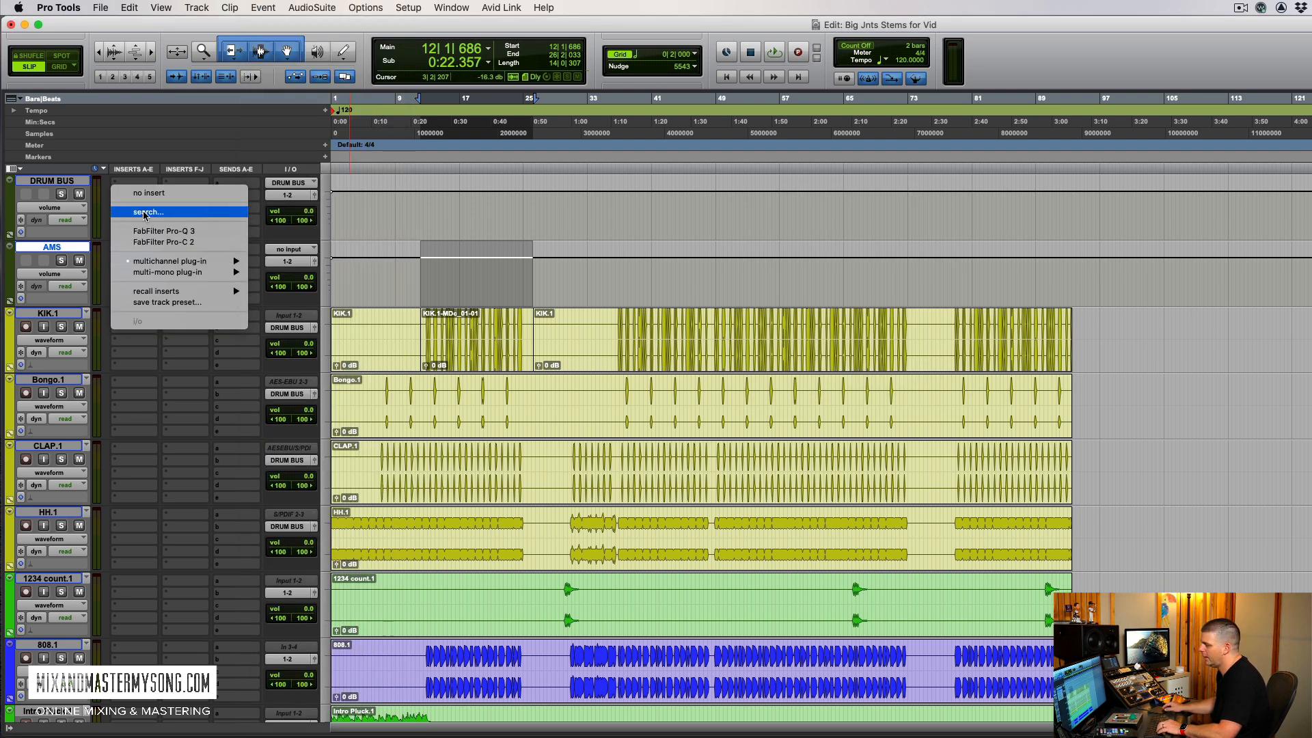
{"action": "left_click", "coordinate": [144, 216]}
{"action": "type", "text": "ams"}
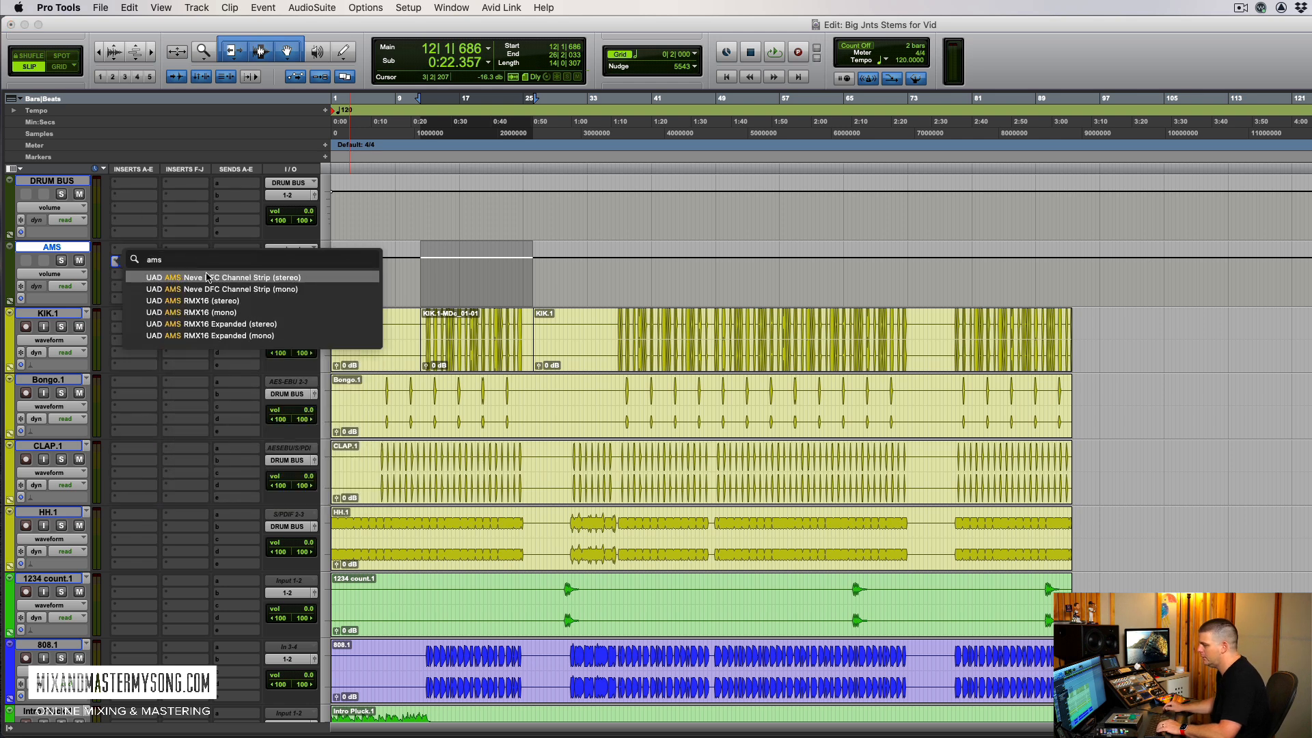
{"action": "left_click", "coordinate": [211, 300]}
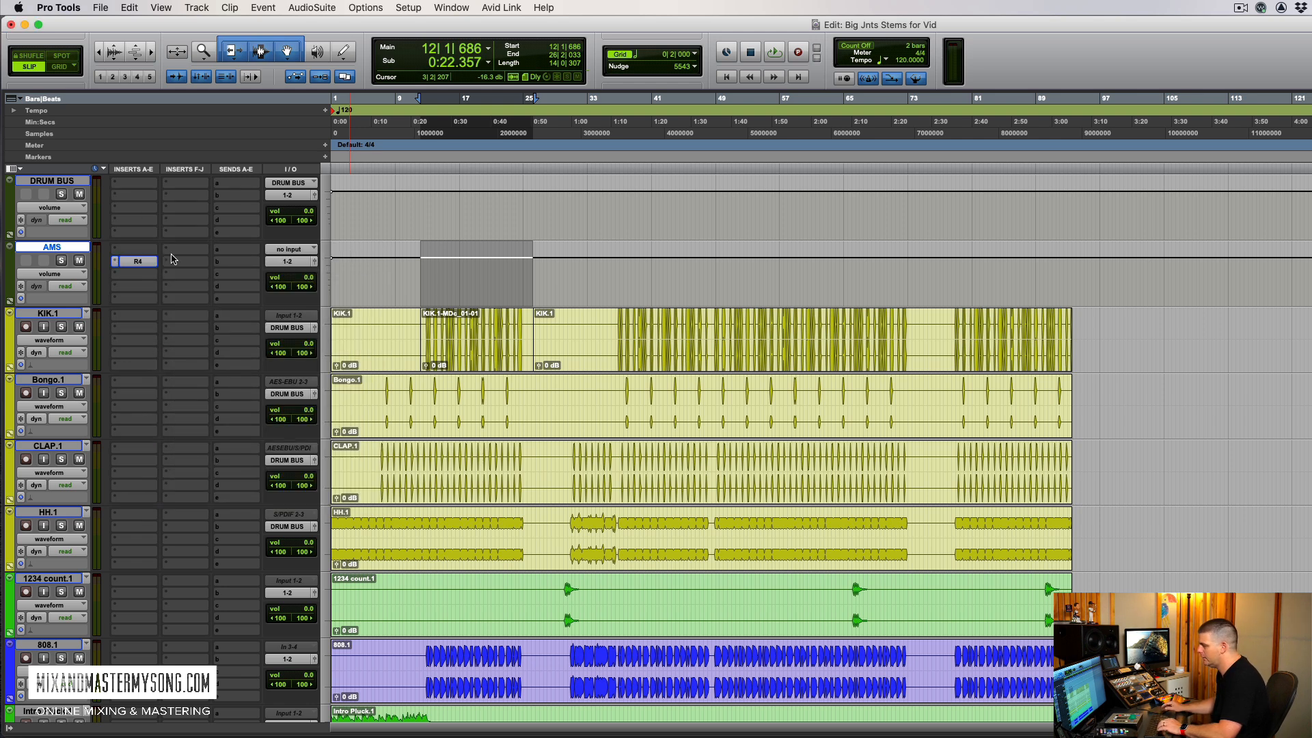
{"action": "left_click", "coordinate": [144, 263]}
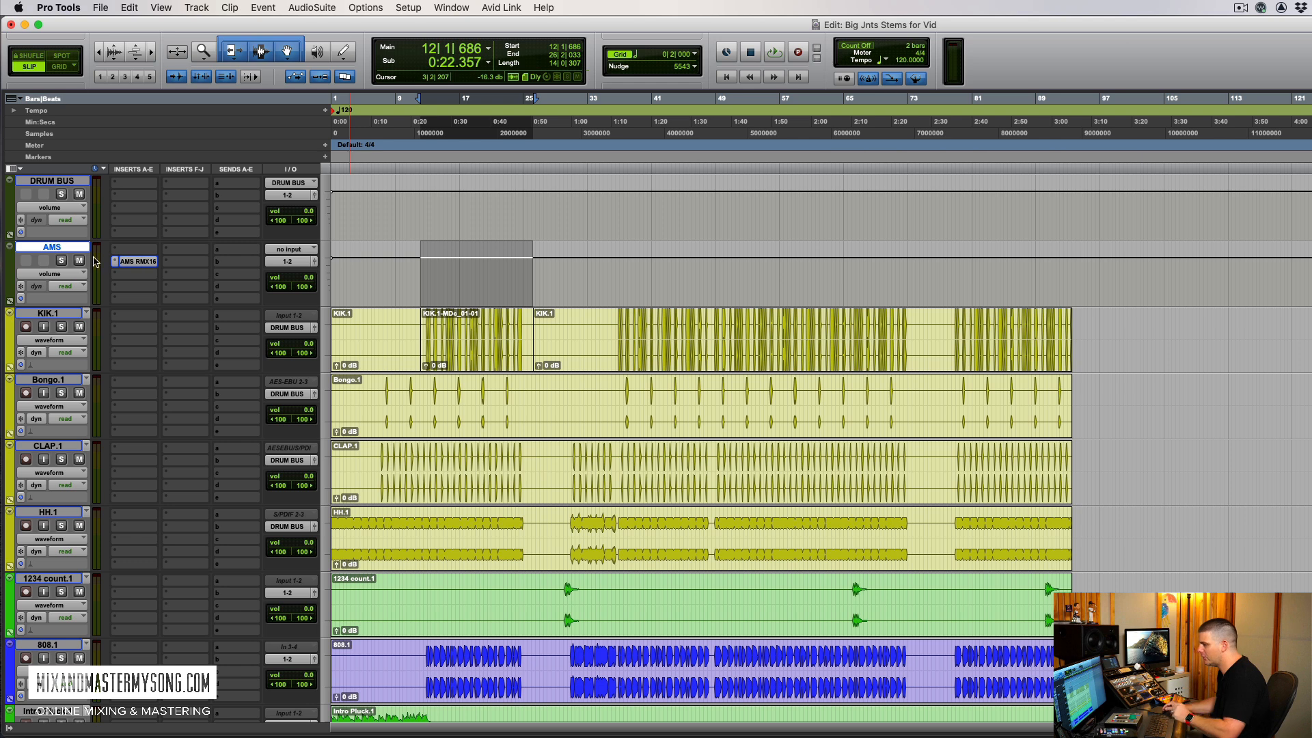
{"action": "mouse_move", "coordinate": [394, 737]}
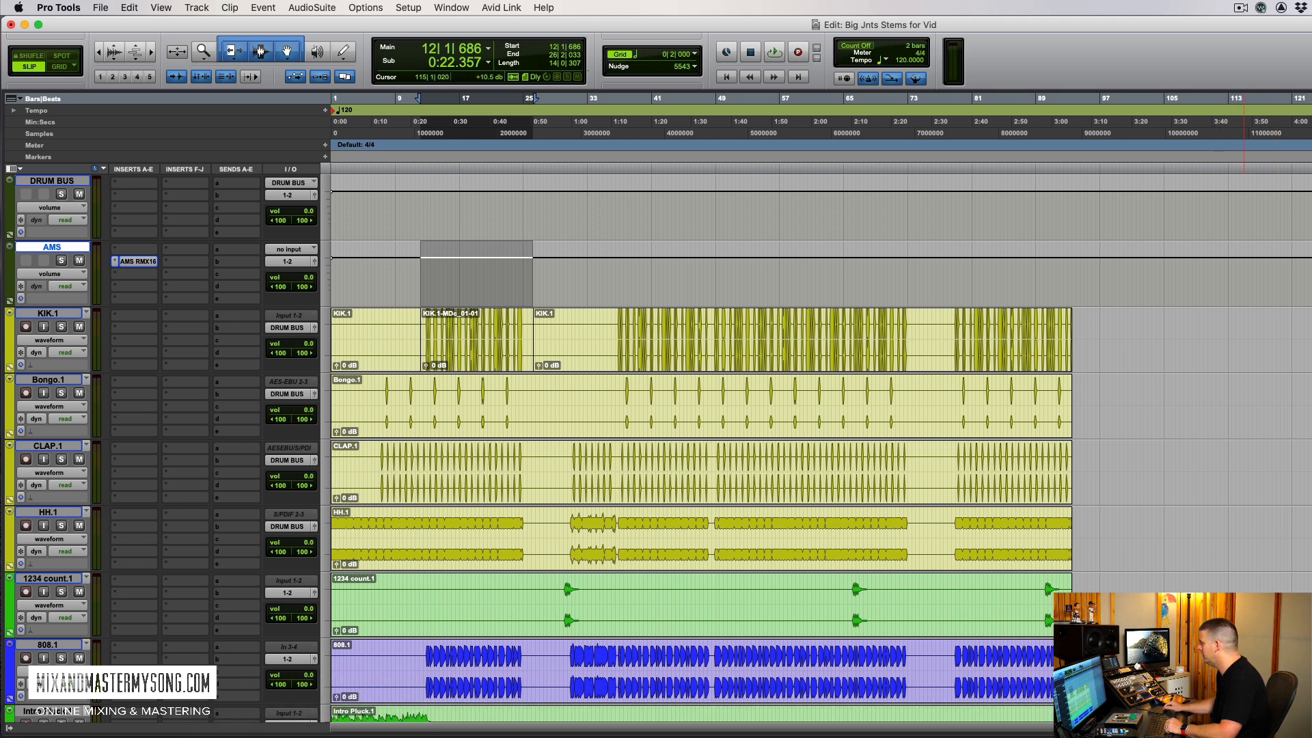
Step: Switch to SoundFlow's command editor and examine the Open Close Ozone and Open Close Limiter macros in the Surfaces package
{"action": "left_click", "coordinate": [1261, 8]}
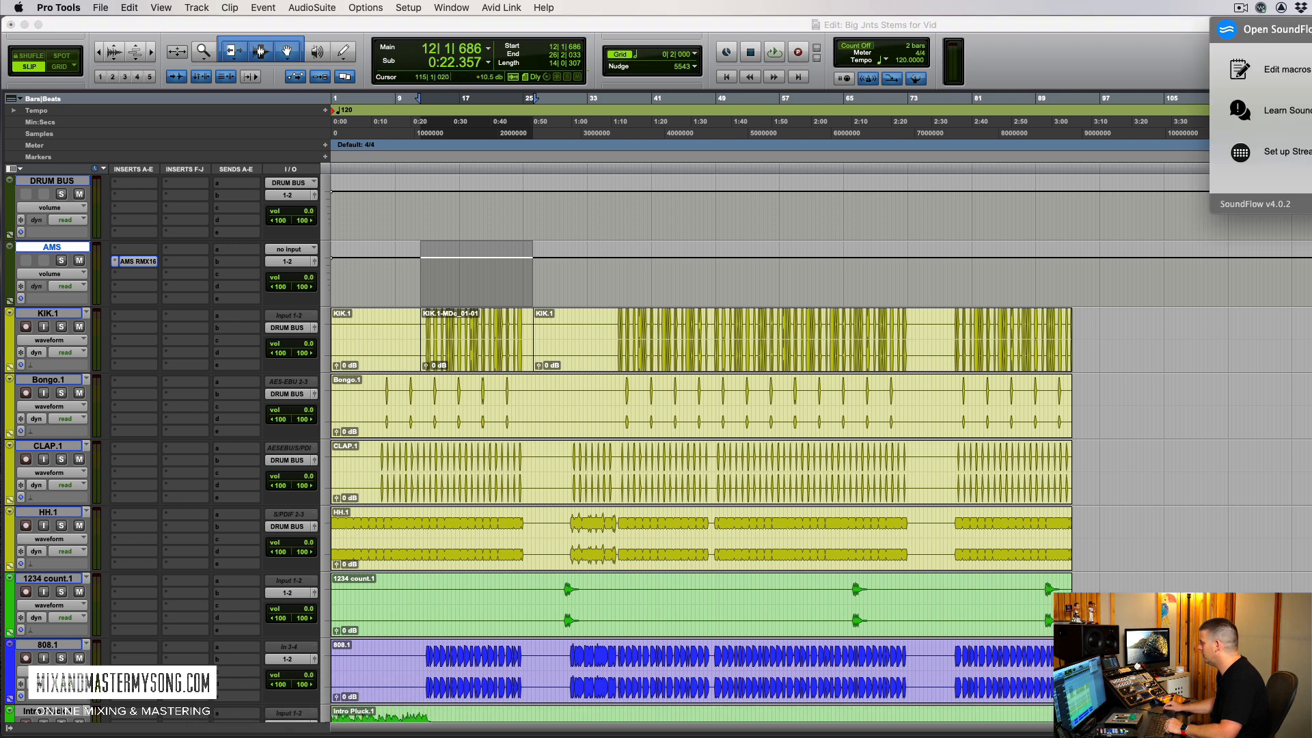
{"action": "left_click", "coordinate": [1277, 69]}
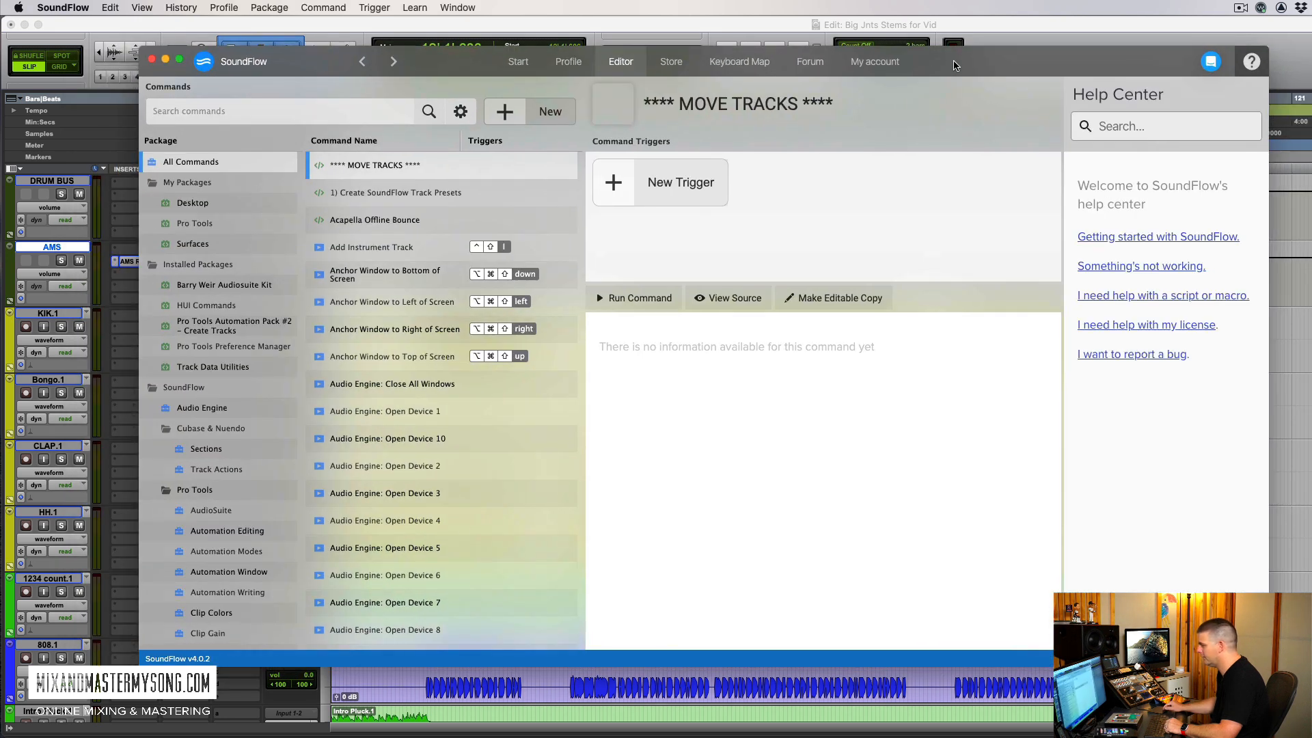
{"action": "left_click", "coordinate": [182, 246]}
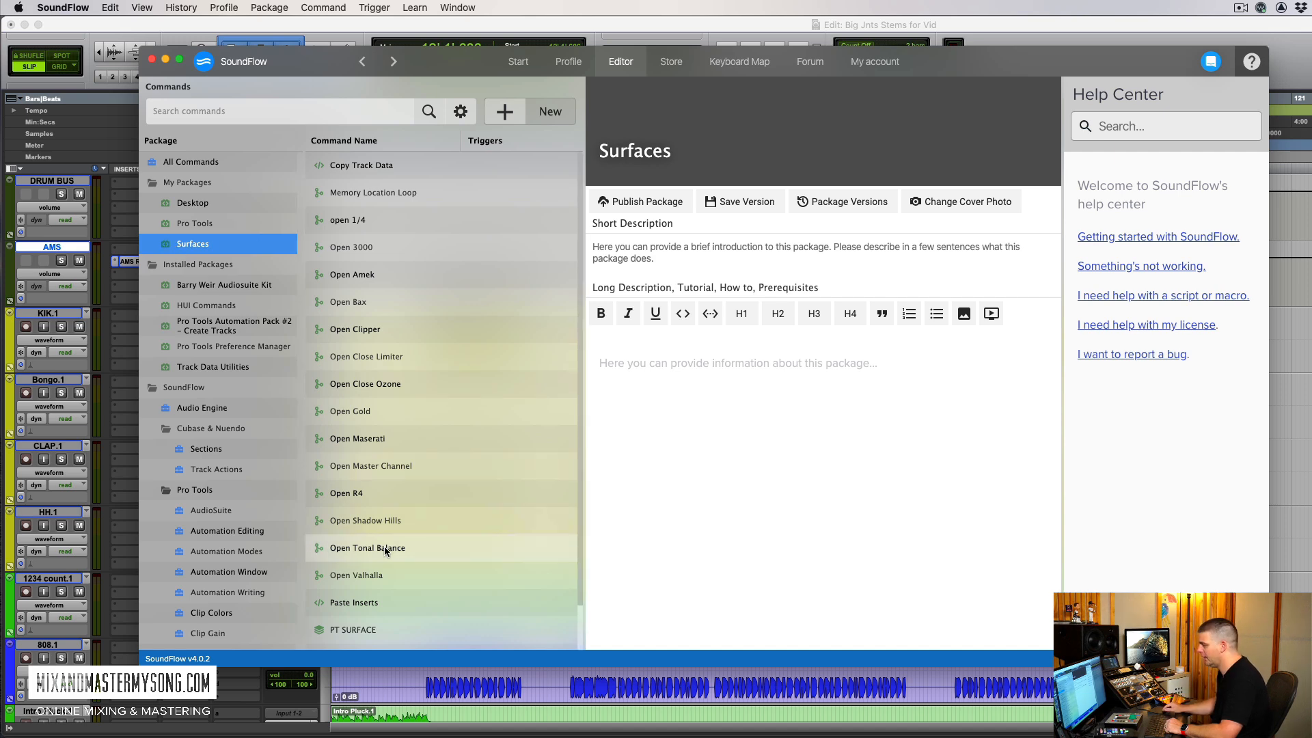
{"action": "left_click", "coordinate": [383, 390]}
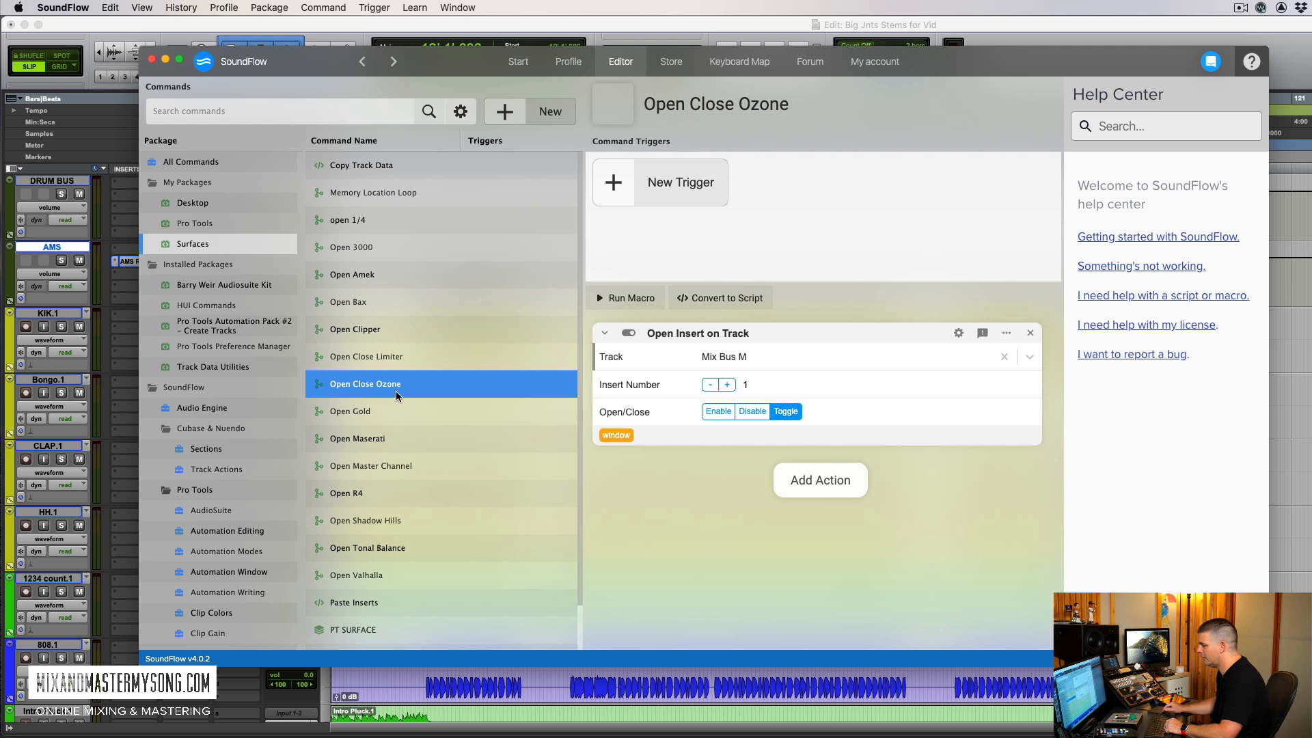
{"action": "left_click", "coordinate": [398, 364]}
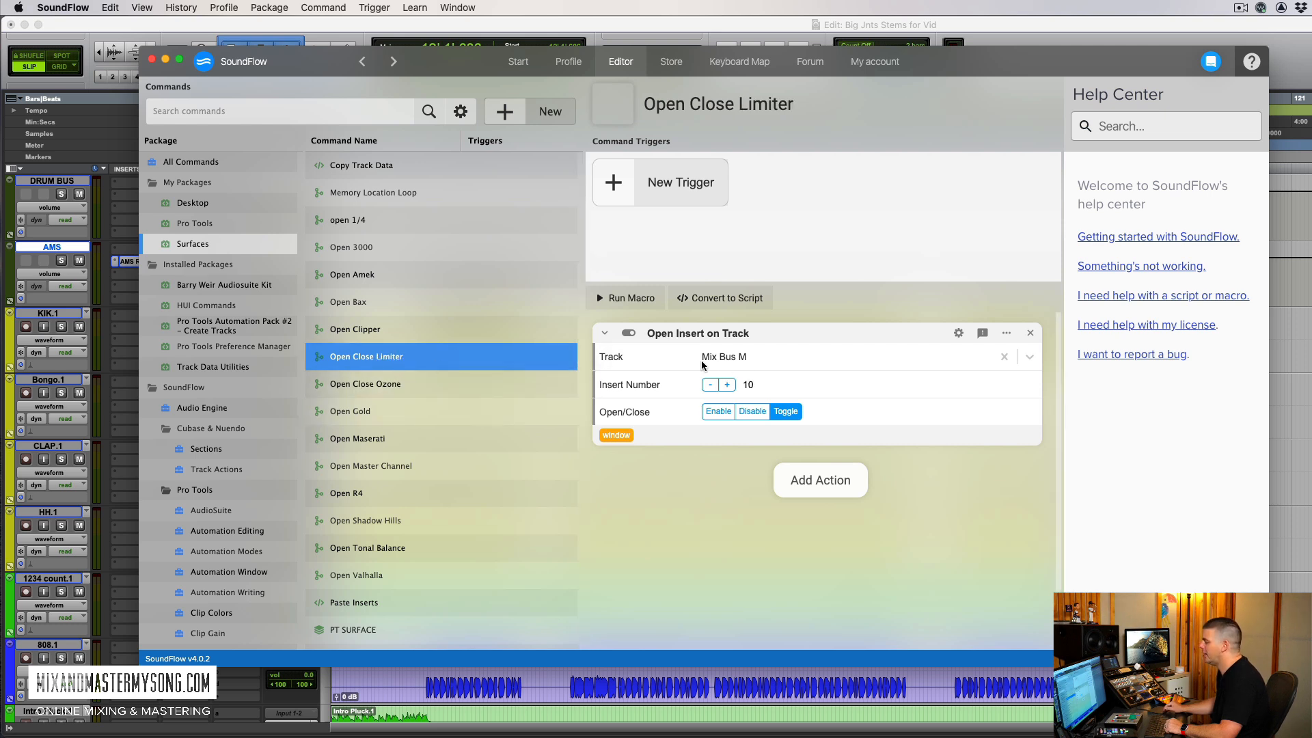
{"action": "left_click_drag", "start_coordinate": [445, 65], "coordinate": [526, 88]}
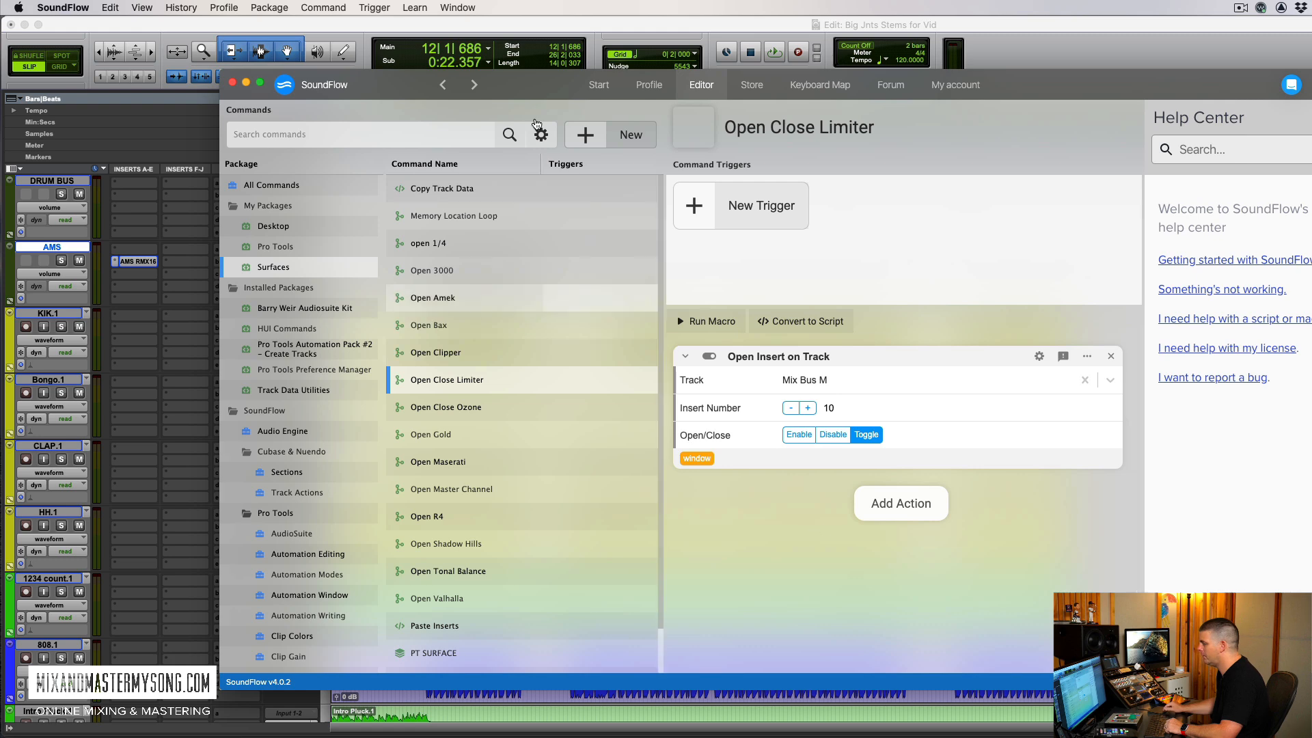
Step: Create a new macro named Open AMS in the Surfaces package
{"action": "left_click", "coordinate": [584, 136]}
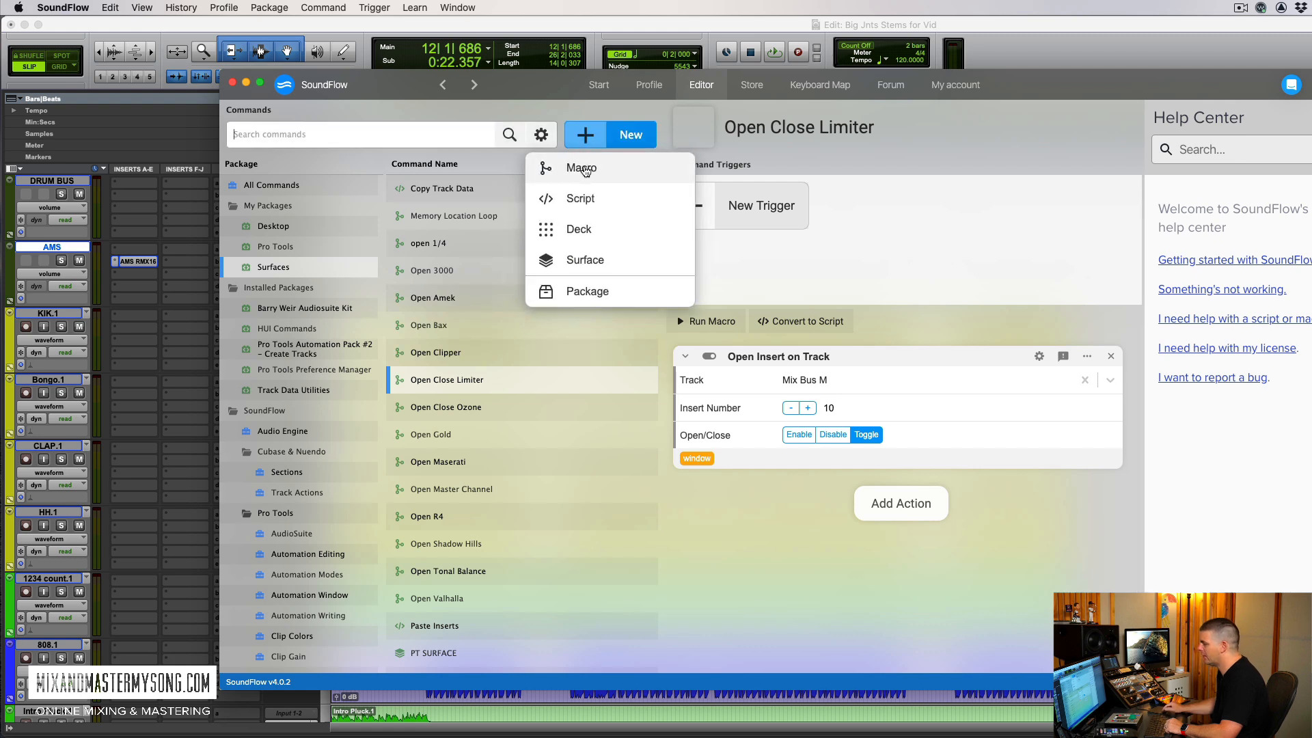
{"action": "left_click", "coordinate": [583, 168]}
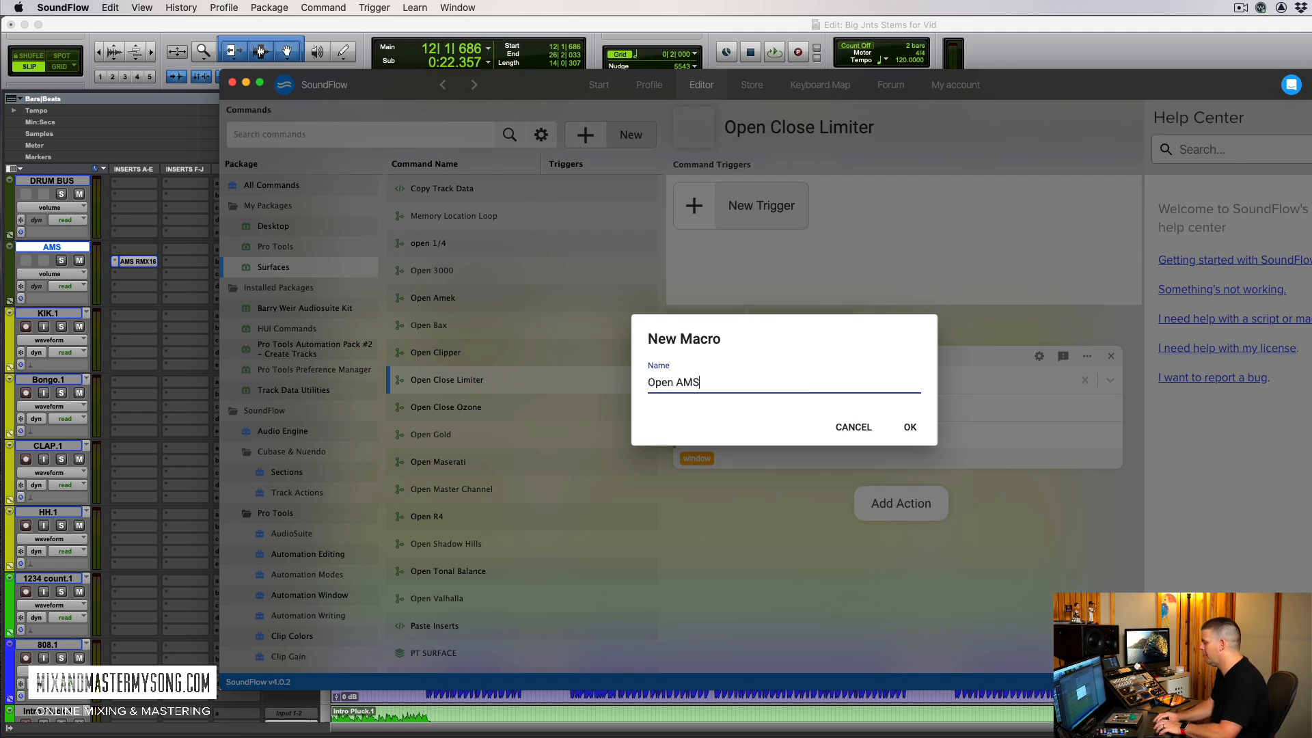
{"action": "key", "text": "Return"}
Step: Add the Open Insert on Track action to the Open AMS macro, searching the actions for open inser
{"action": "left_click", "coordinate": [913, 376]}
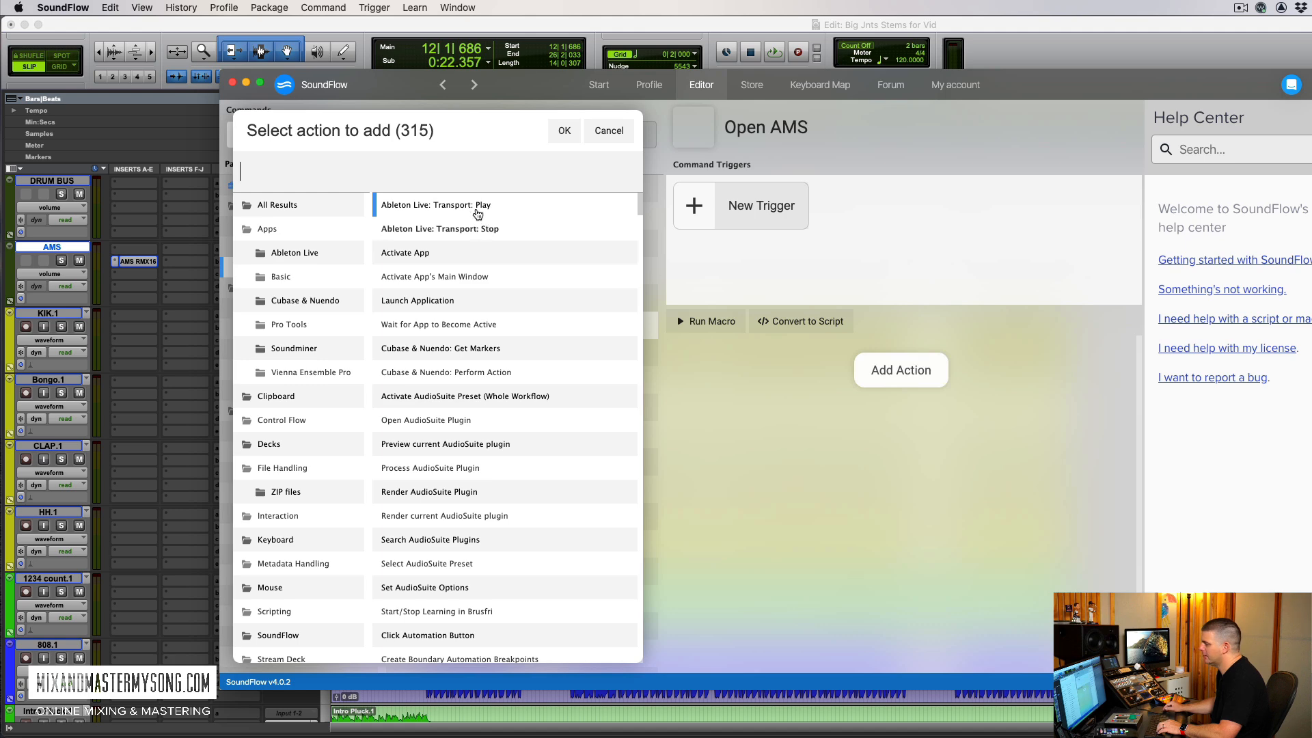
{"action": "type", "text": "o"}
{"action": "key", "text": "BackSpace"}
{"action": "scroll", "coordinate": [430, 432], "scroll_direction": "down", "scroll_amount": 15}
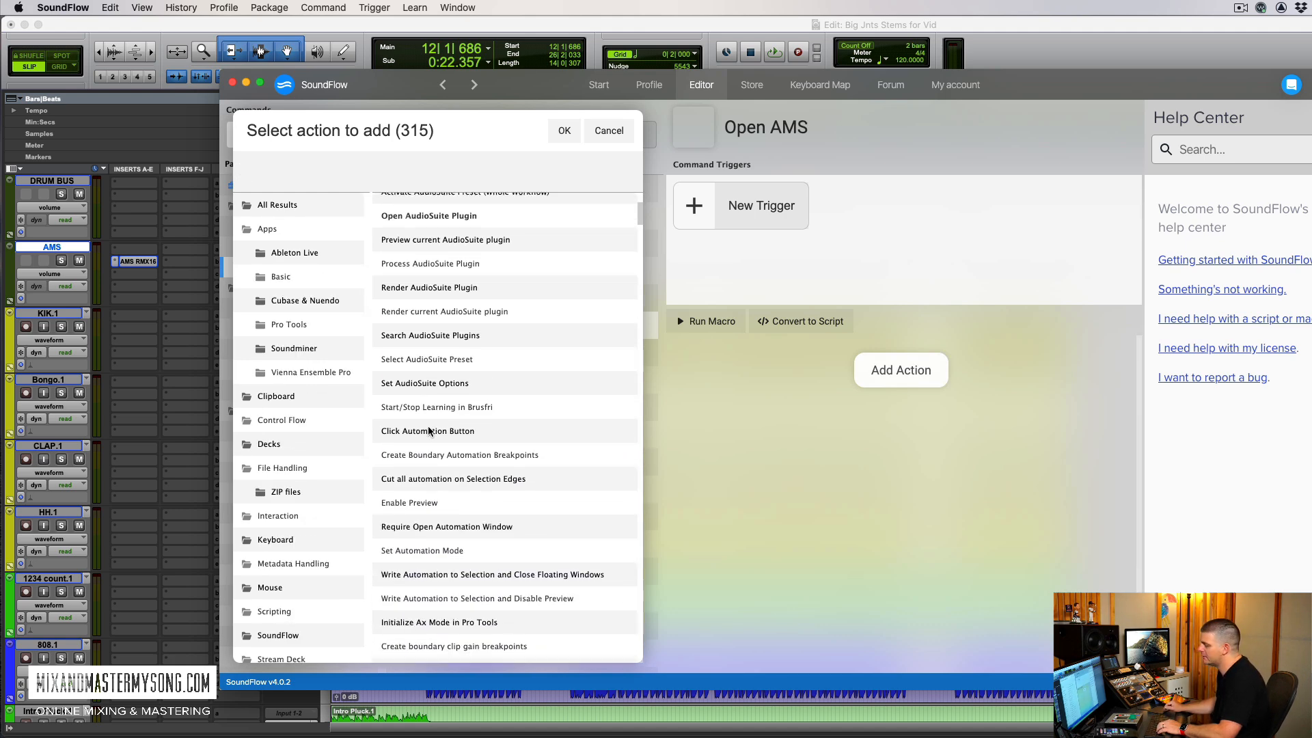
{"action": "scroll", "coordinate": [430, 419], "scroll_direction": "down", "scroll_amount": 15}
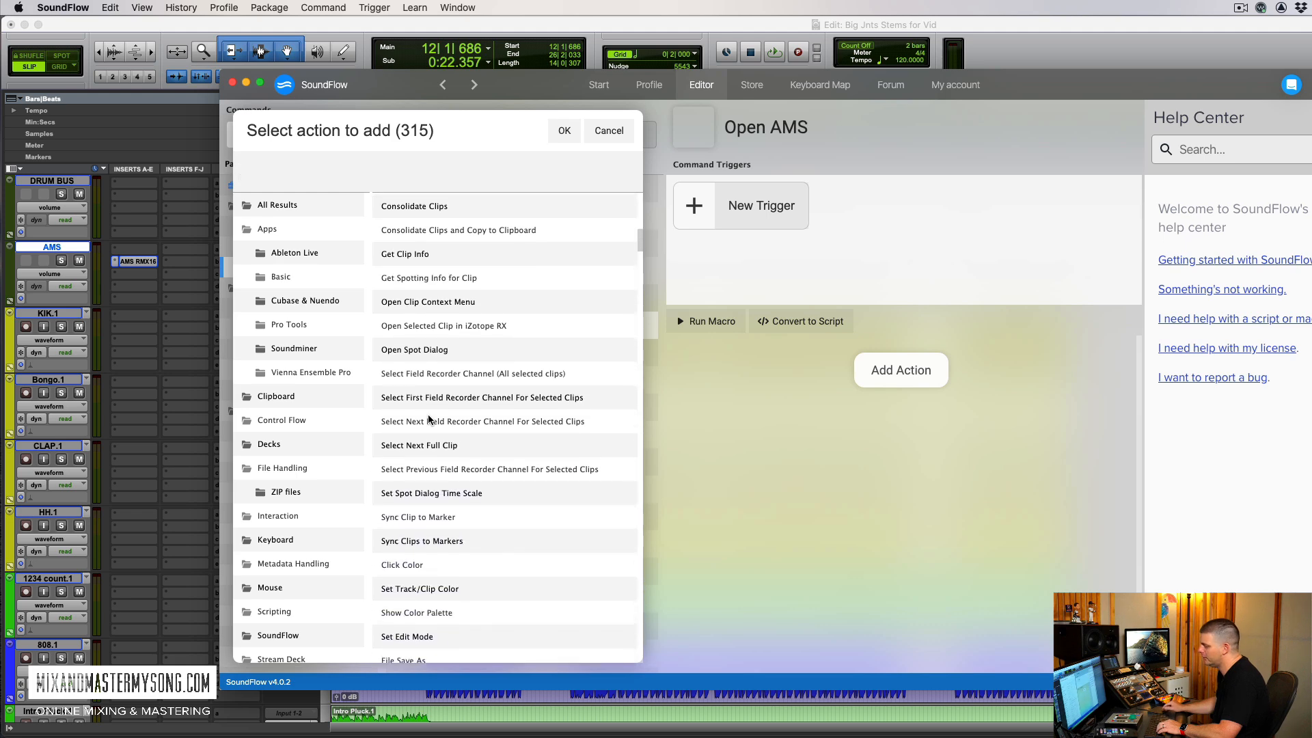
{"action": "scroll", "coordinate": [430, 420], "scroll_direction": "down", "scroll_amount": 5}
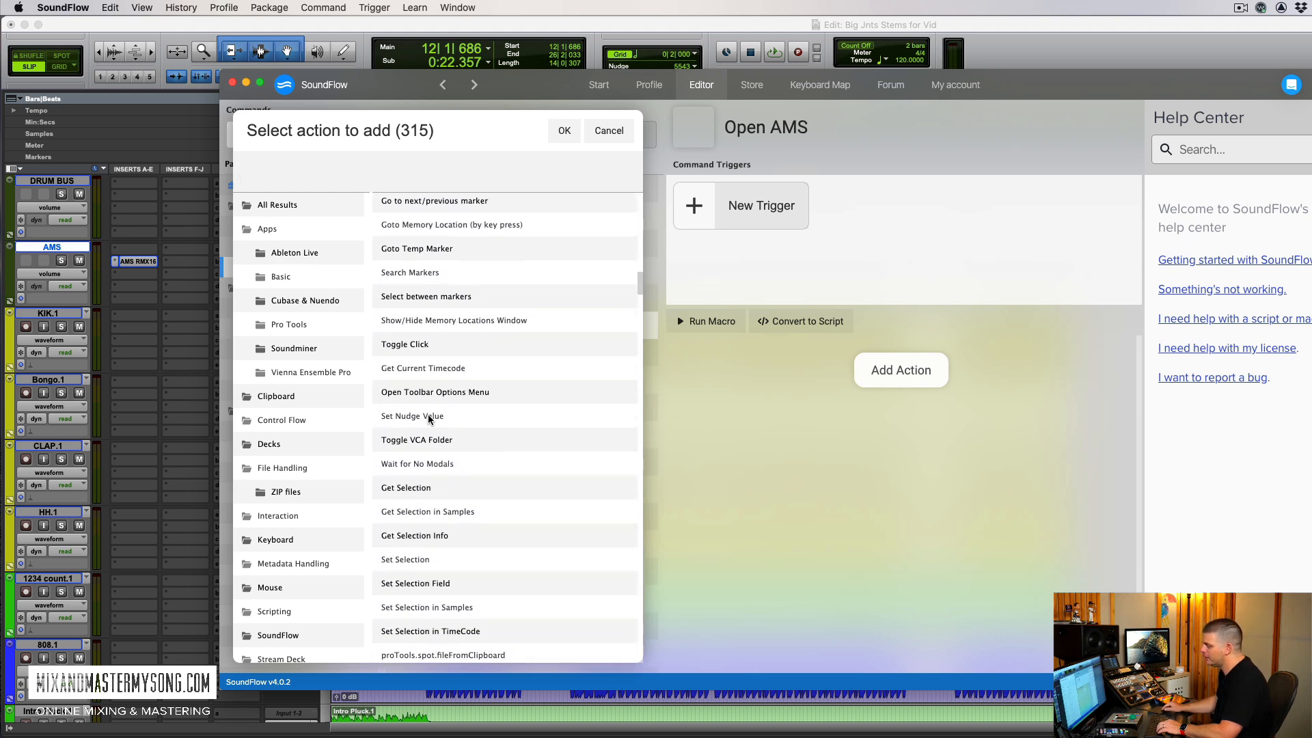
{"action": "scroll", "coordinate": [430, 420], "scroll_direction": "up", "scroll_amount": 20}
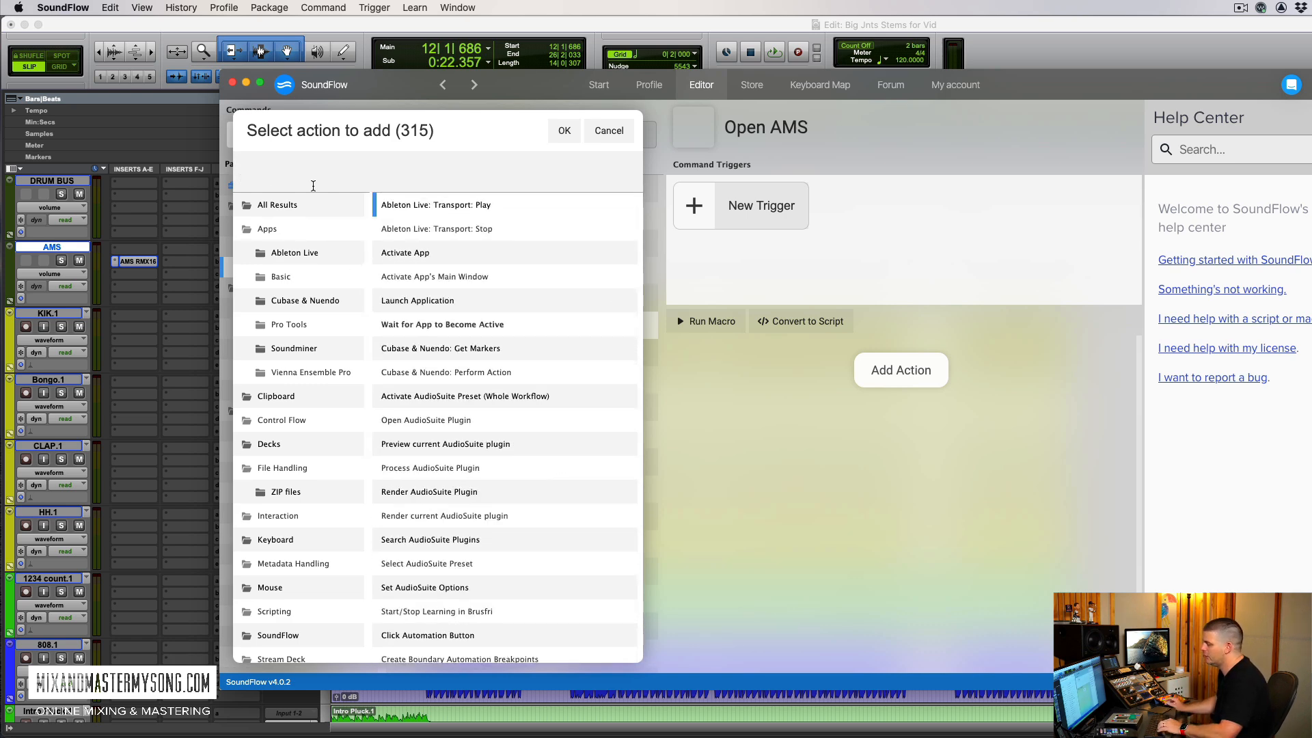
{"action": "type", "text": "open inser"}
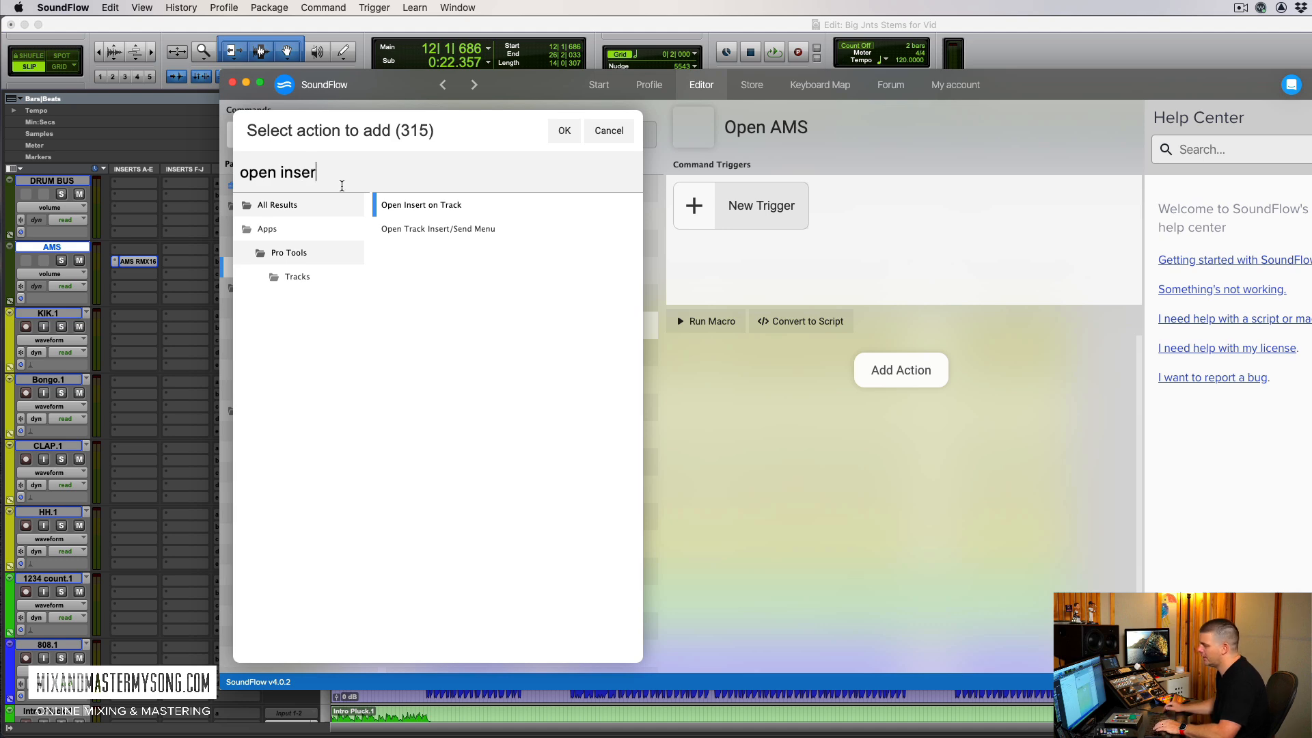
{"action": "double_click", "coordinate": [422, 205]}
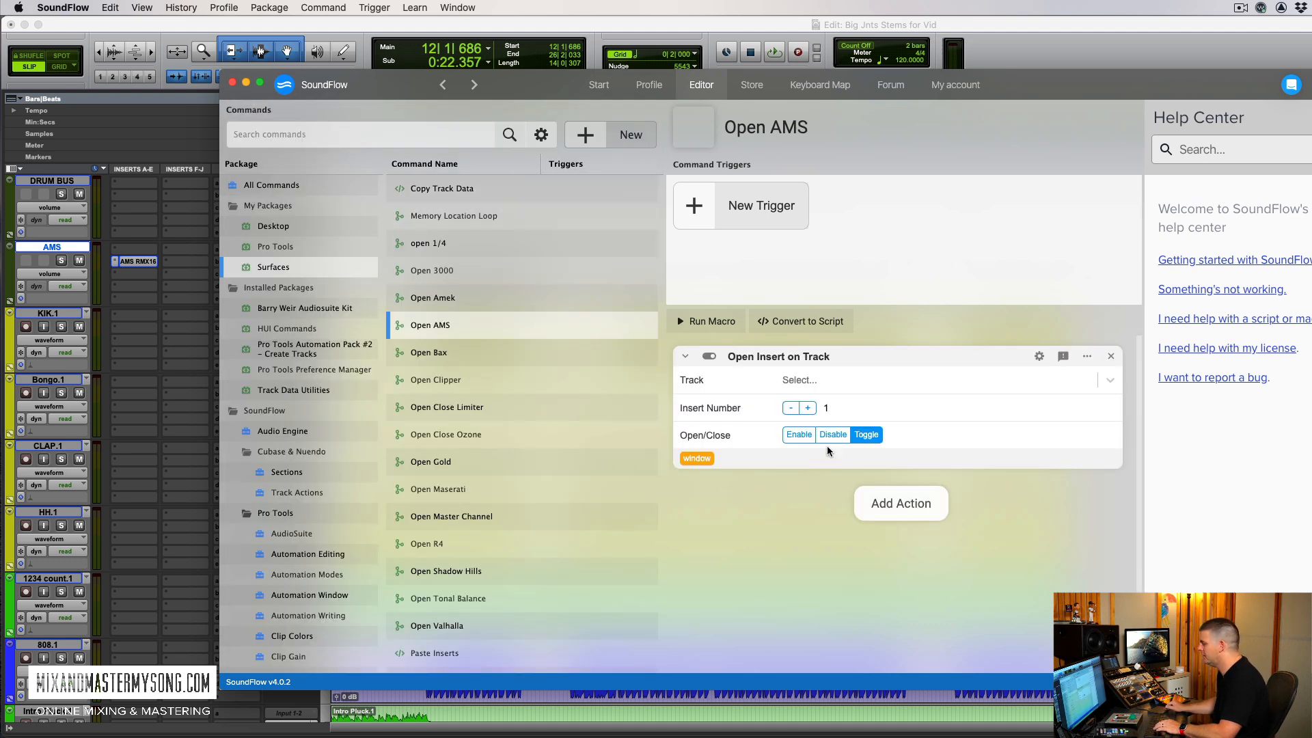
Step: Set the action's track to AMS and its insert number to 2
{"action": "left_click", "coordinate": [806, 383]}
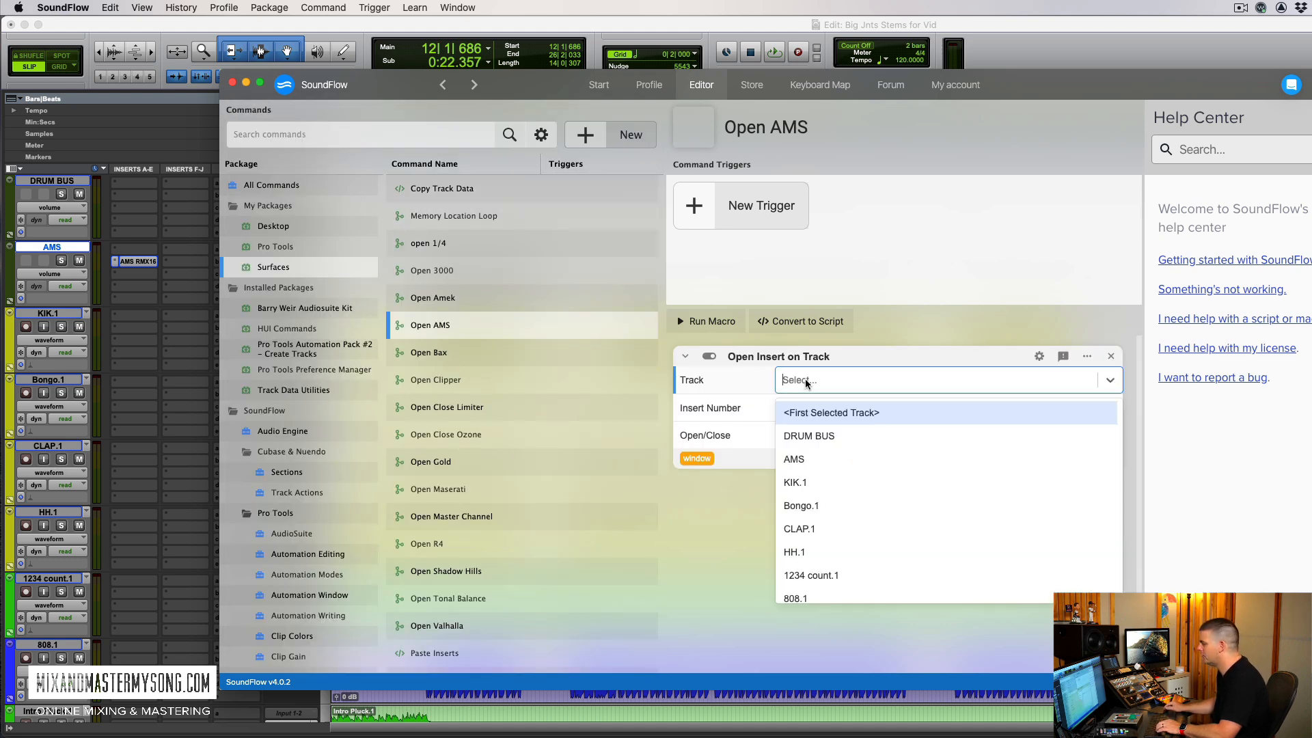
{"action": "left_click", "coordinate": [806, 460]}
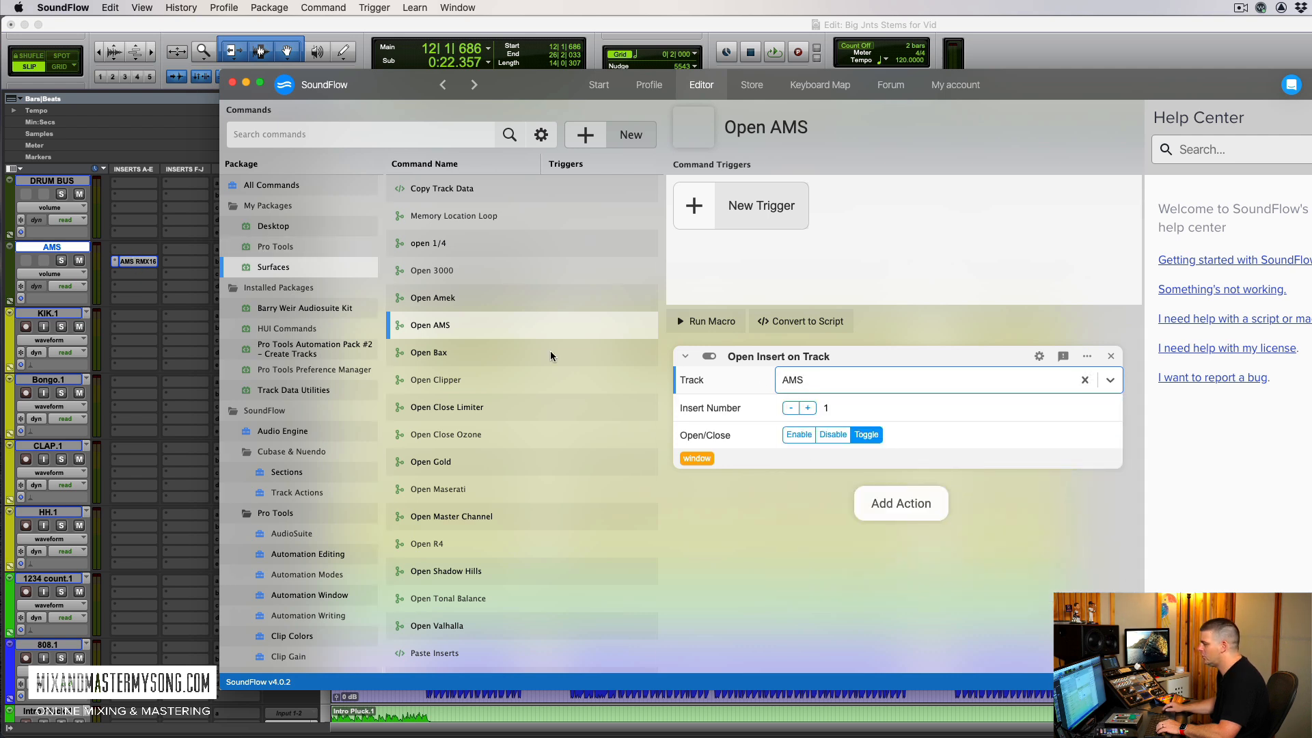
{"action": "left_click", "coordinate": [808, 408]}
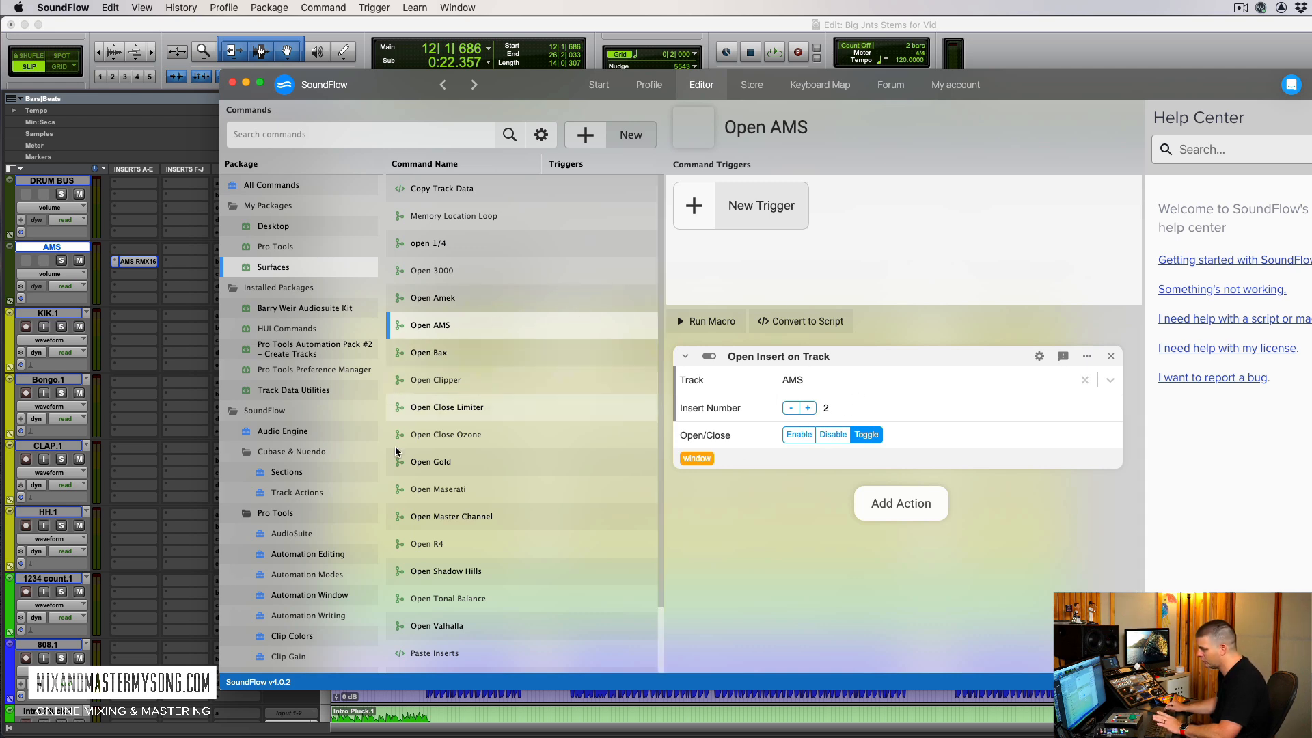
Step: Open the PT SURFACE layout in the Surfaces package for editing
{"action": "scroll", "coordinate": [536, 515], "scroll_direction": "down", "scroll_amount": 3}
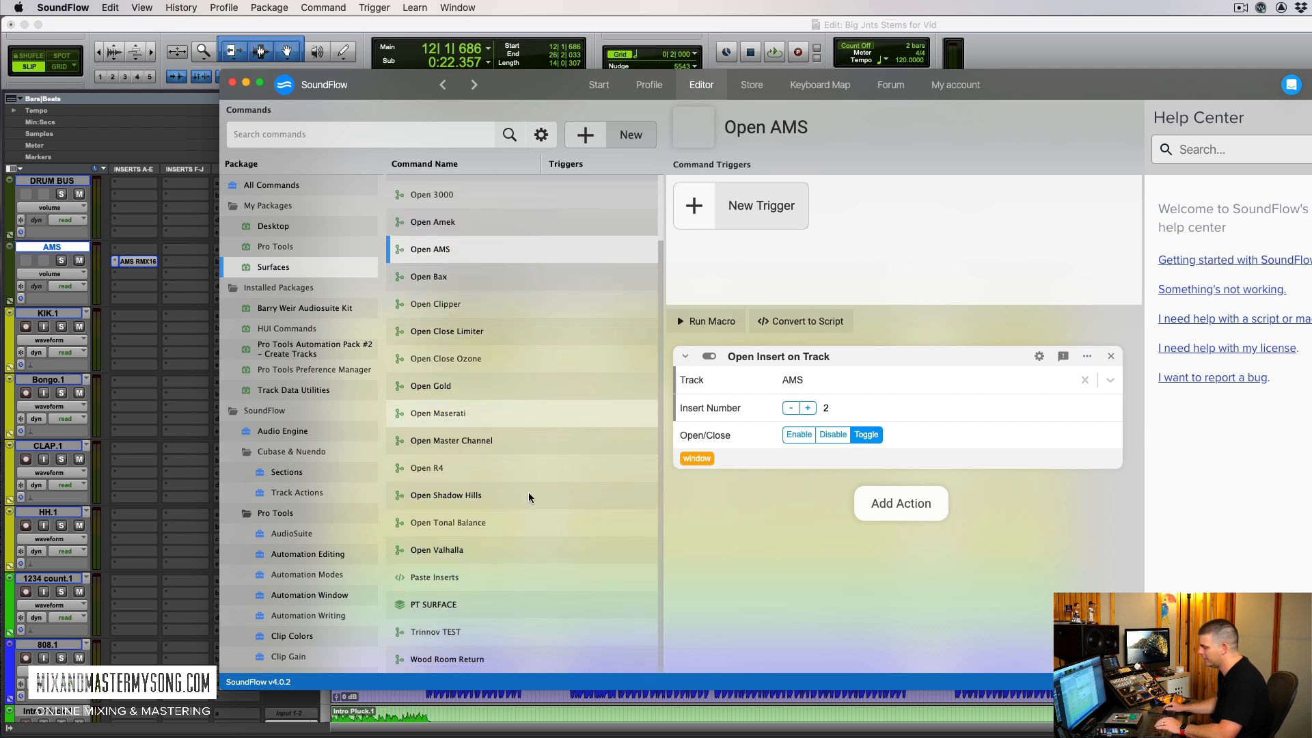
{"action": "left_click", "coordinate": [454, 606]}
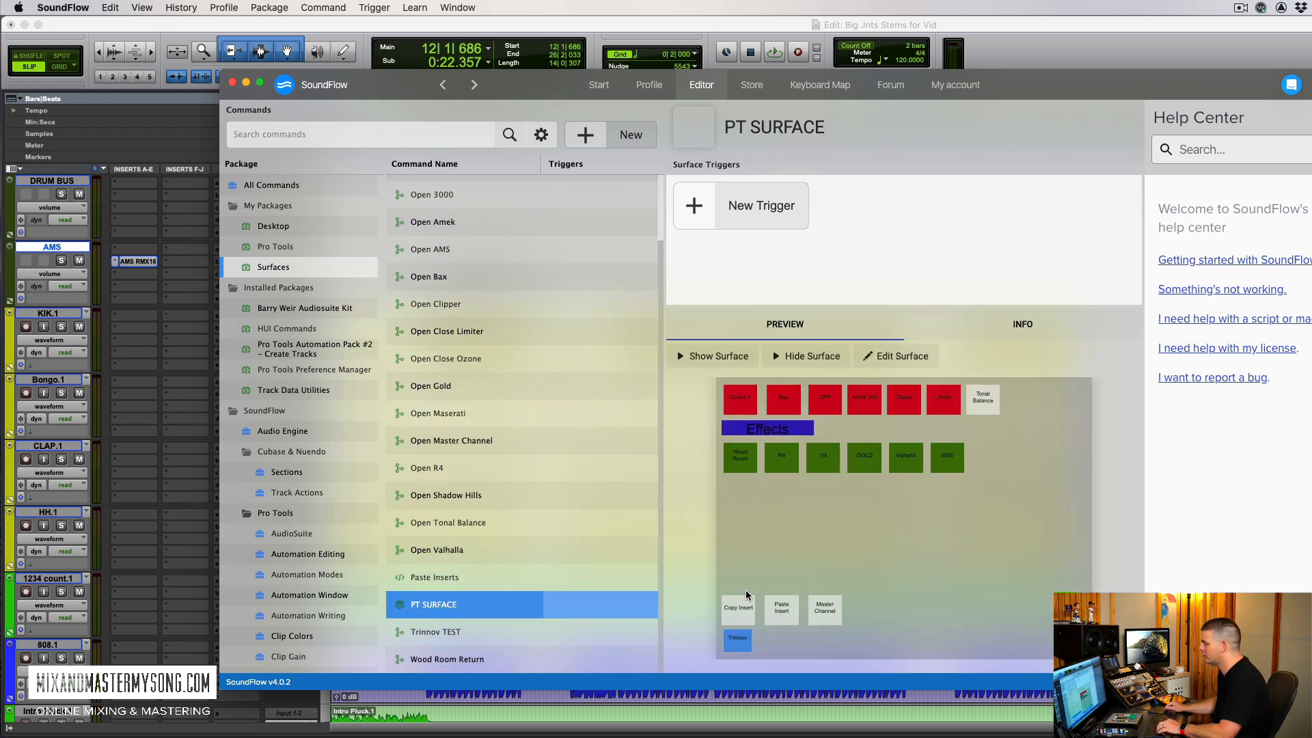
{"action": "left_click", "coordinate": [877, 526]}
{"action": "left_click", "coordinate": [891, 356]}
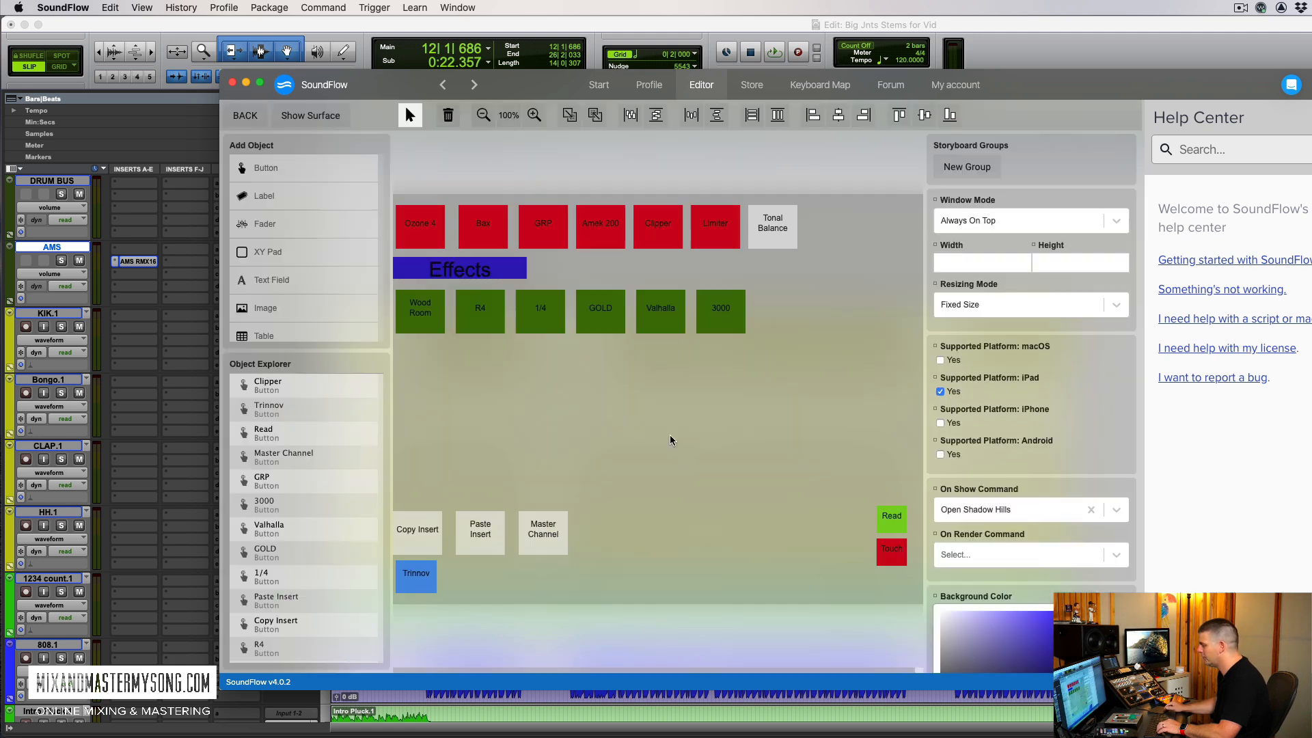
Step: Duplicate the green 3000 button and place the copy beside it in the Effects row, at about x 548, y 144
{"action": "left_click", "coordinate": [730, 311]}
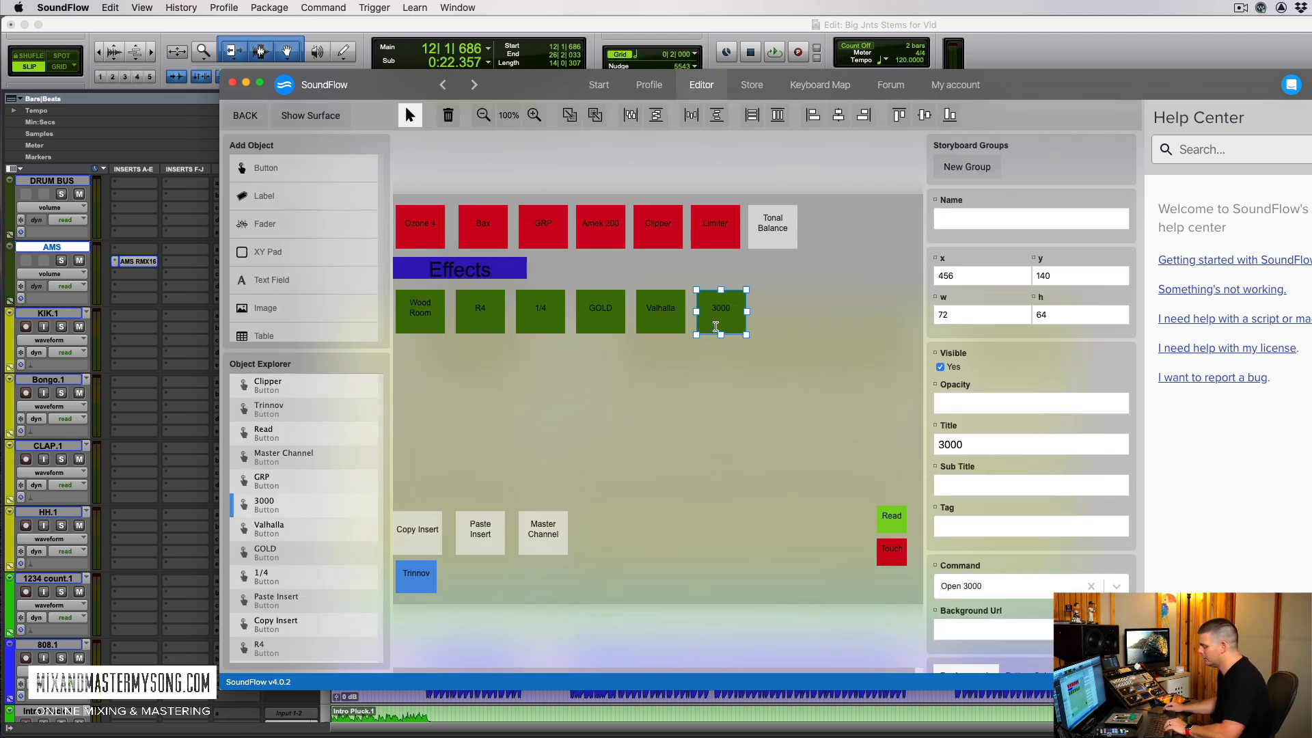
{"action": "key", "text": "super+v"}
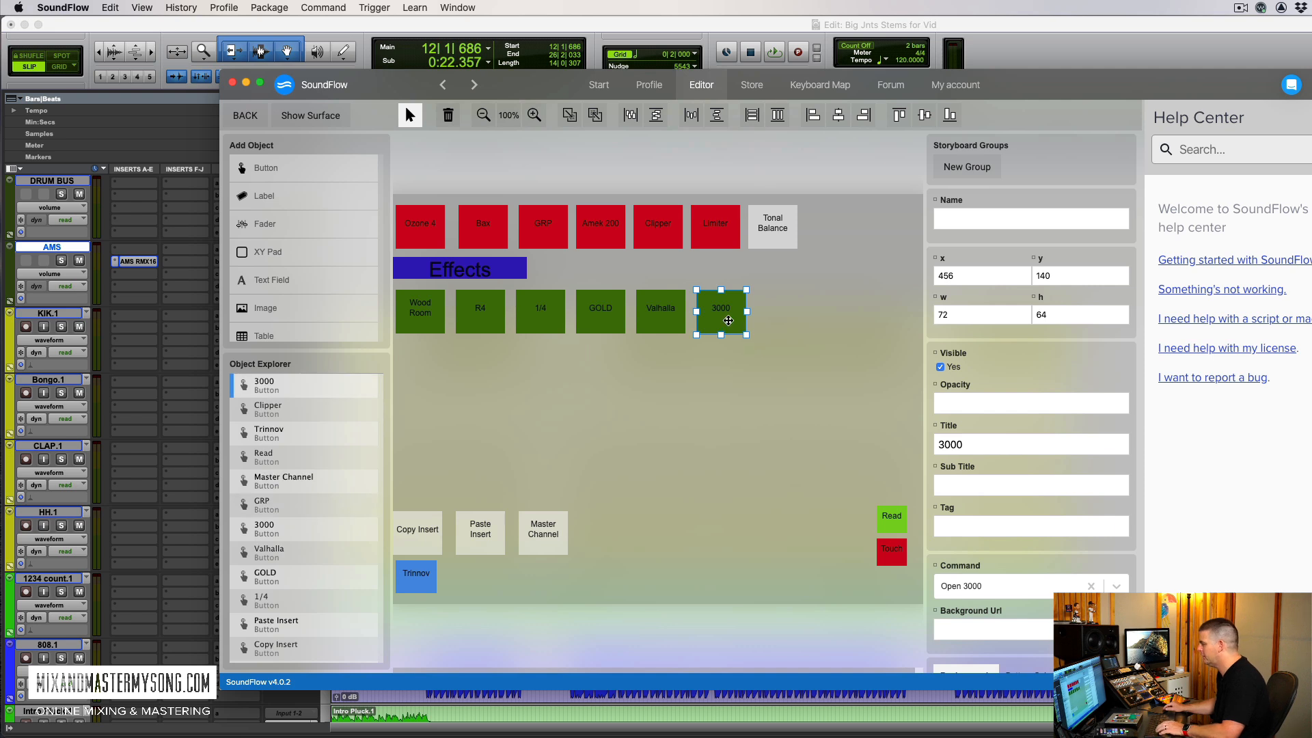
{"action": "left_click_drag", "start_coordinate": [724, 310], "coordinate": [787, 313]}
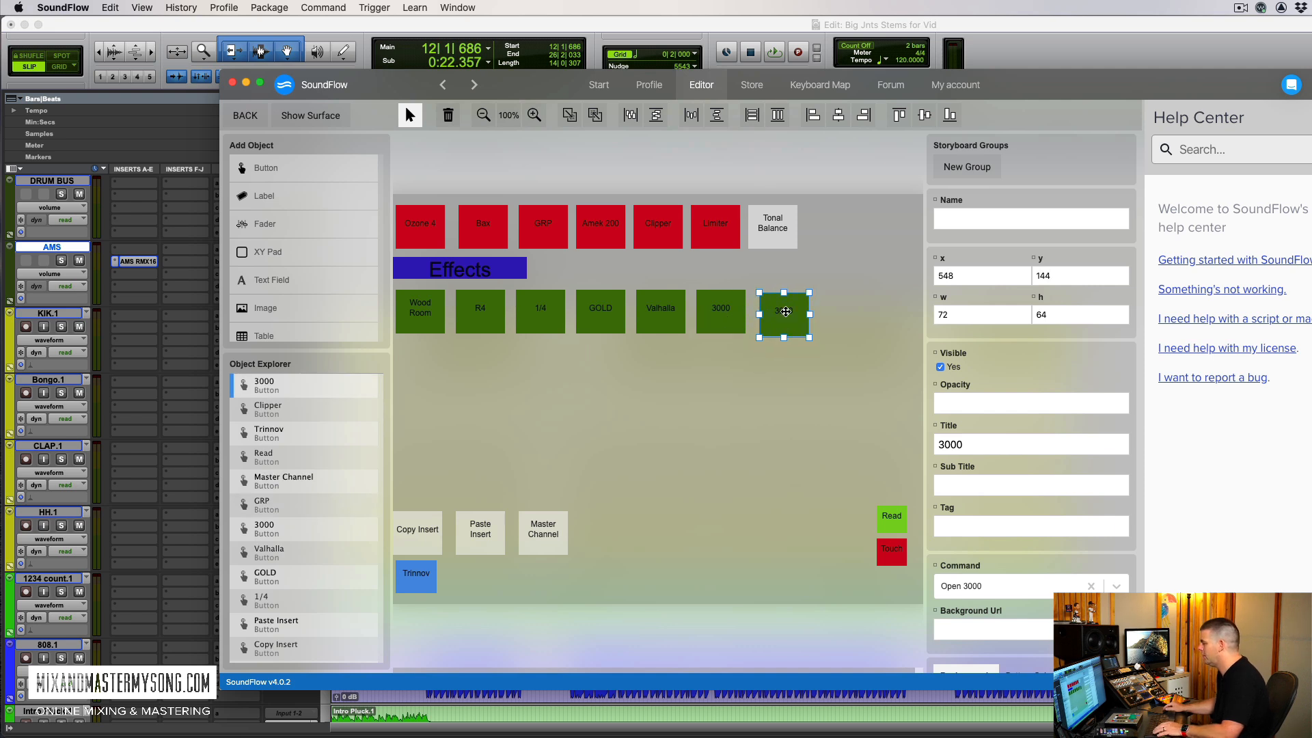
Step: Title the duplicated button AMS and assign the Open AMS command to it
{"action": "double_click", "coordinate": [966, 436]}
{"action": "type", "text": "AMS"}
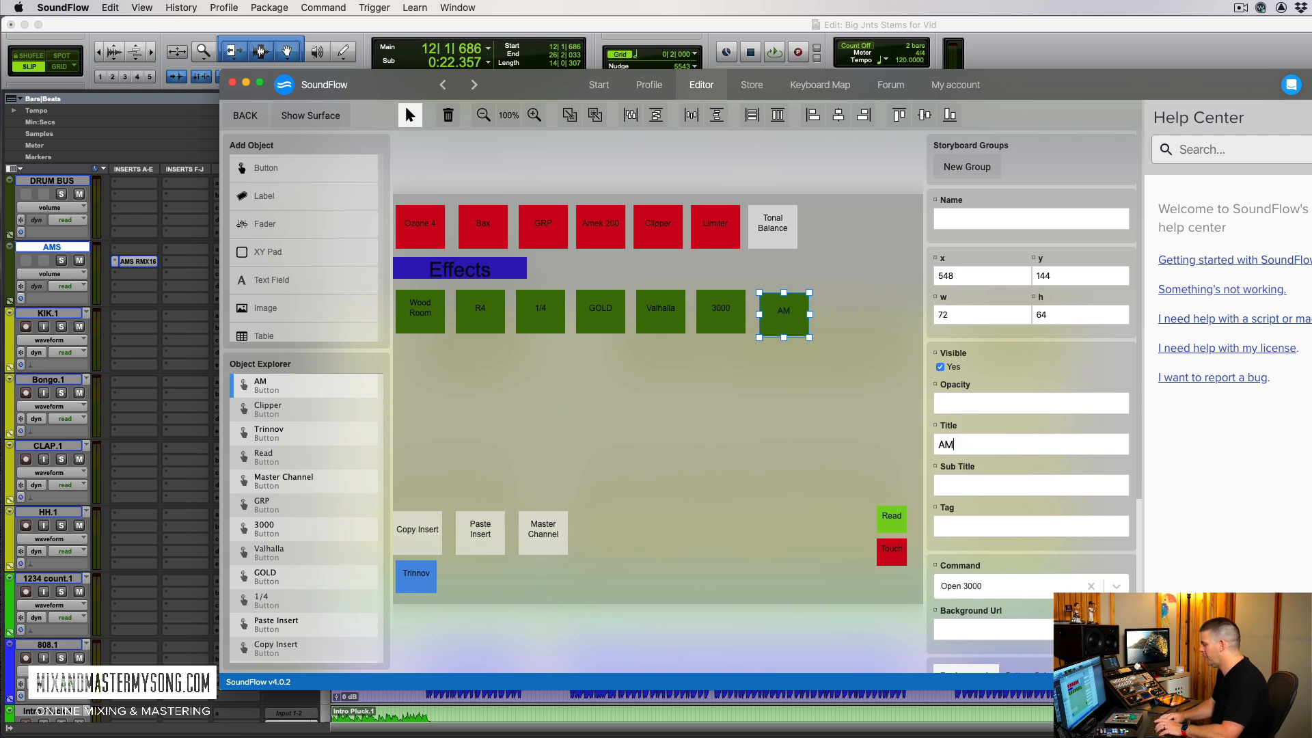
{"action": "left_click", "coordinate": [983, 584]}
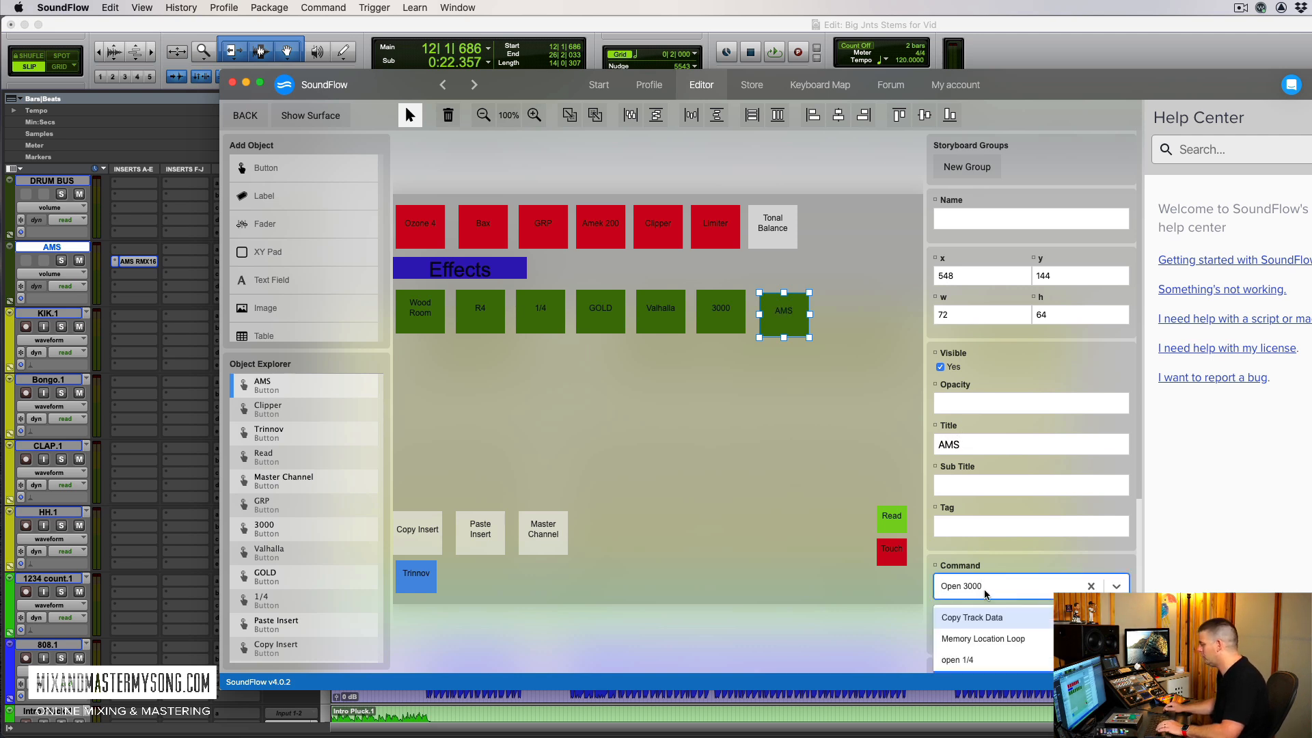
{"action": "type", "text": "open am"}
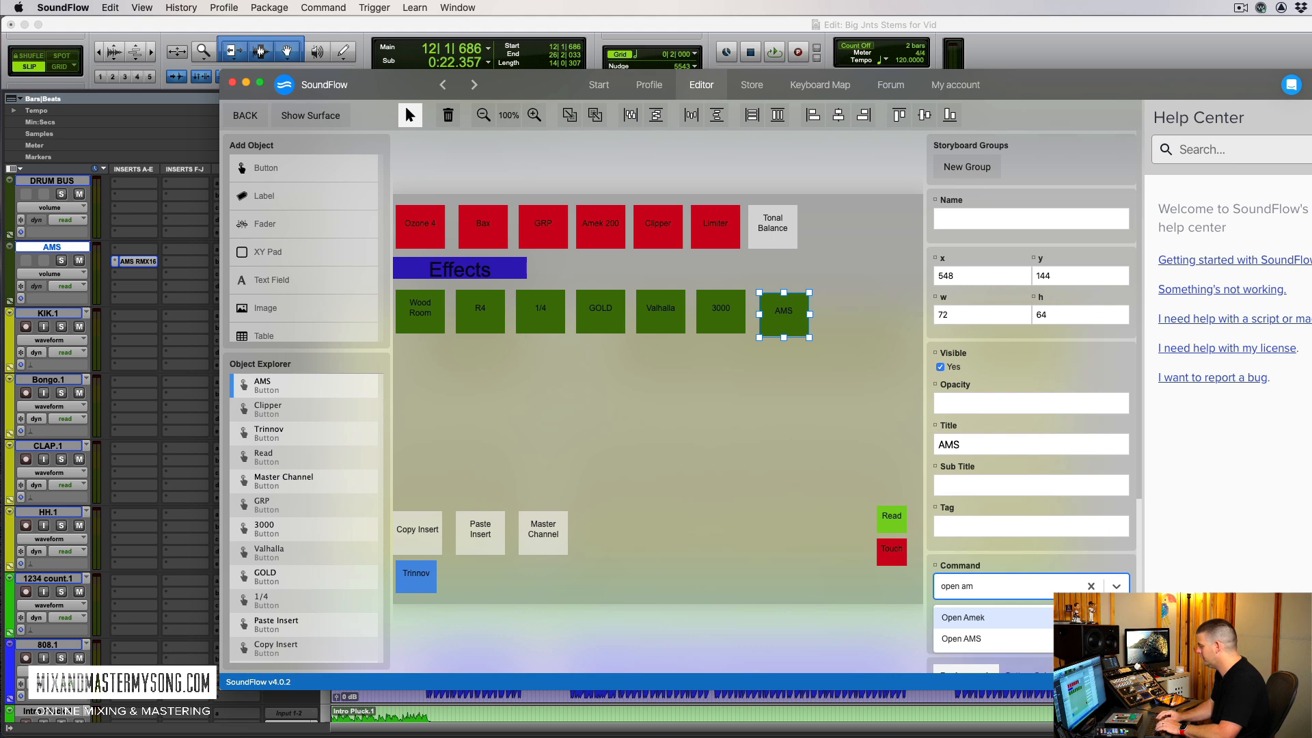
{"action": "key", "text": "Down"}
{"action": "key", "text": "Return"}
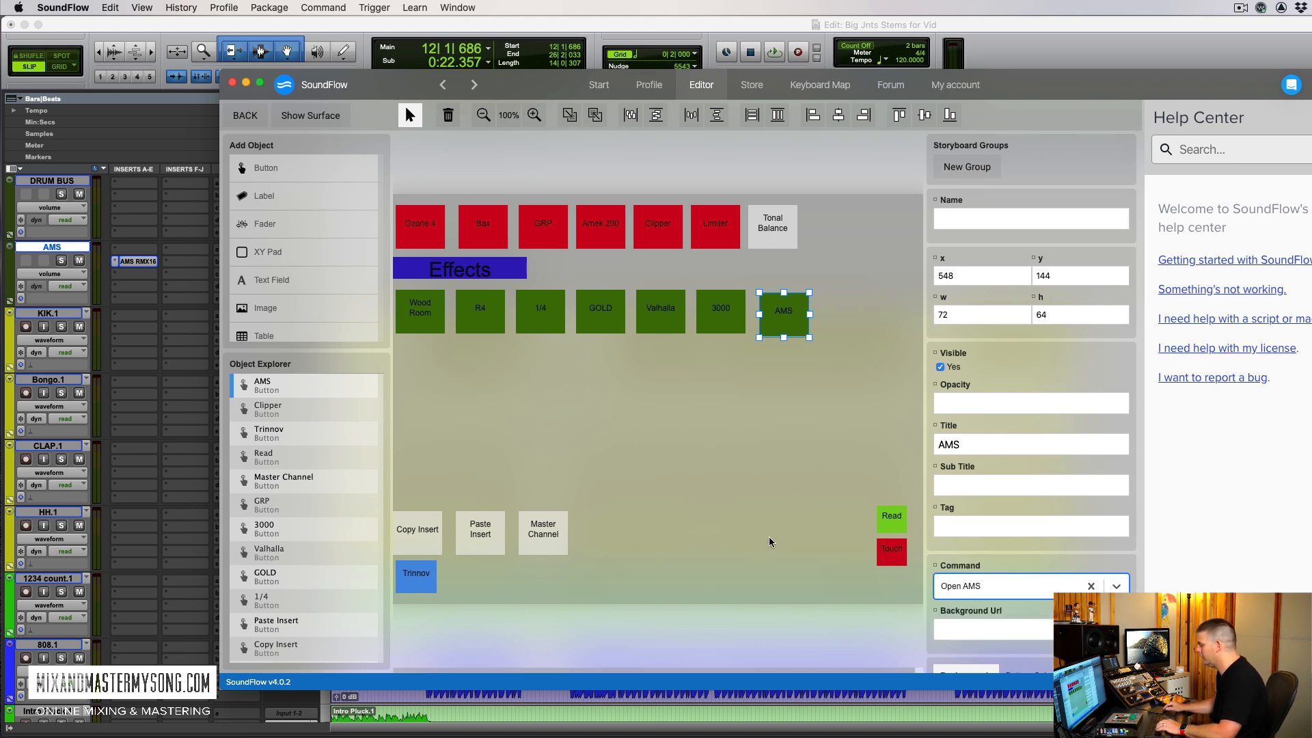
{"action": "left_click", "coordinate": [826, 309]}
Step: Switch back to Pro Tools and test opening and closing the AMS RMX16 plug-in window with the new shortcut
{"action": "left_click", "coordinate": [1016, 54]}
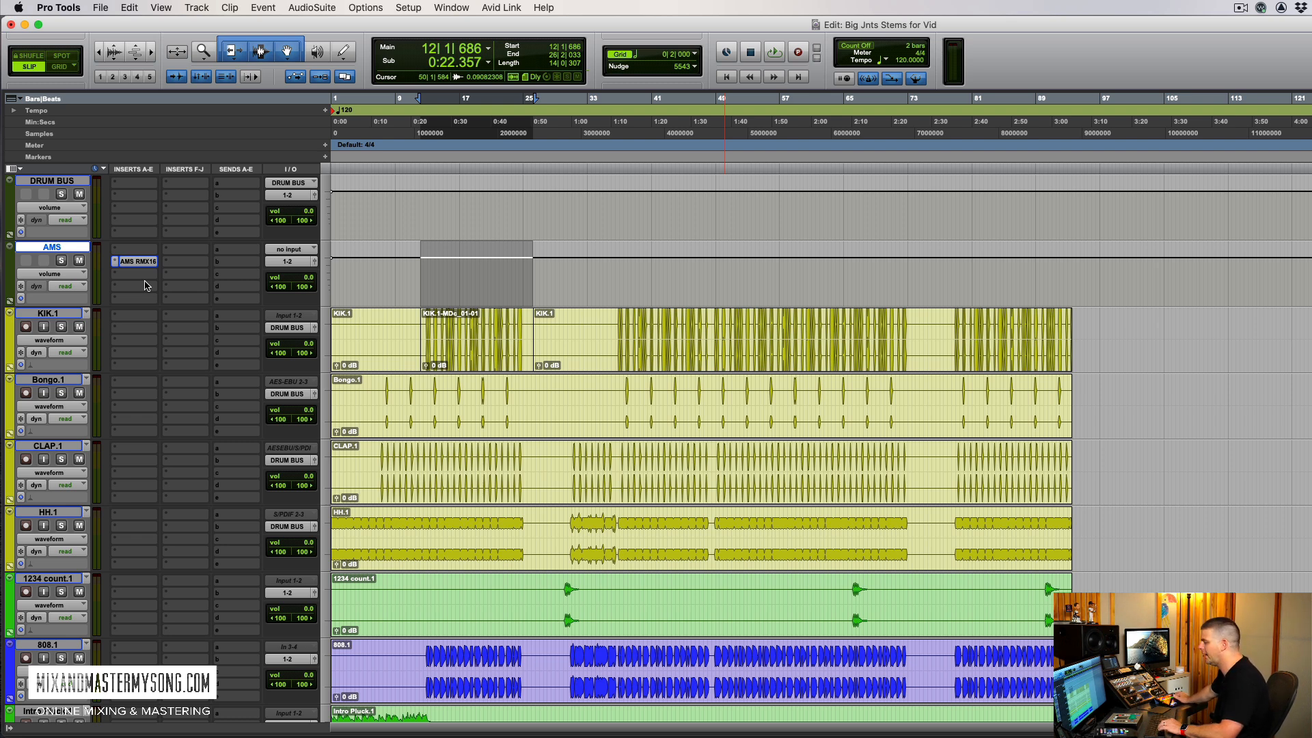
{"action": "key", "text": "ctrl+2"}
{"action": "key", "text": "ctrl+alt+super+w"}
{"action": "key", "text": "ctrl+alt+super+w"}
{"action": "key", "text": "ctrl+alt+super+w"}
{"action": "key", "text": "ctrl+alt+super+w"}
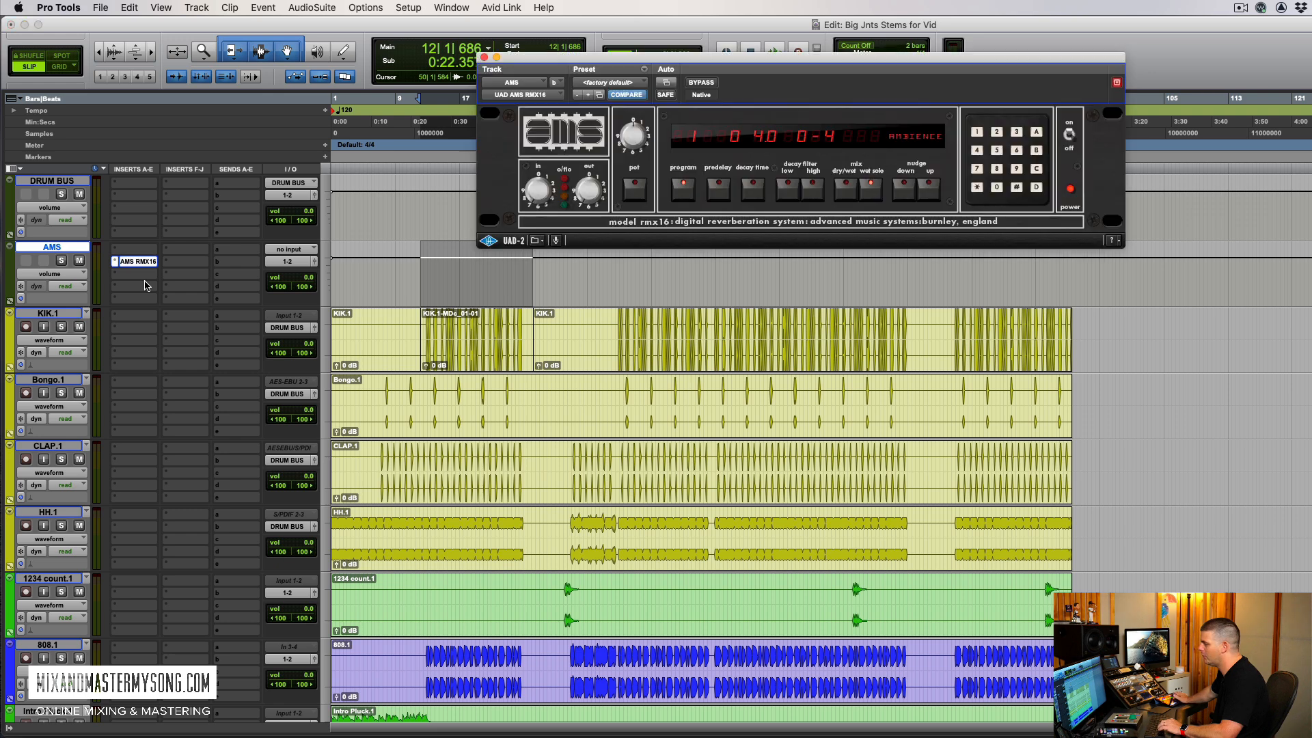
{"action": "key", "text": "ctrl+alt+super+w"}
{"action": "key", "text": "ctrl+alt+super+w"}
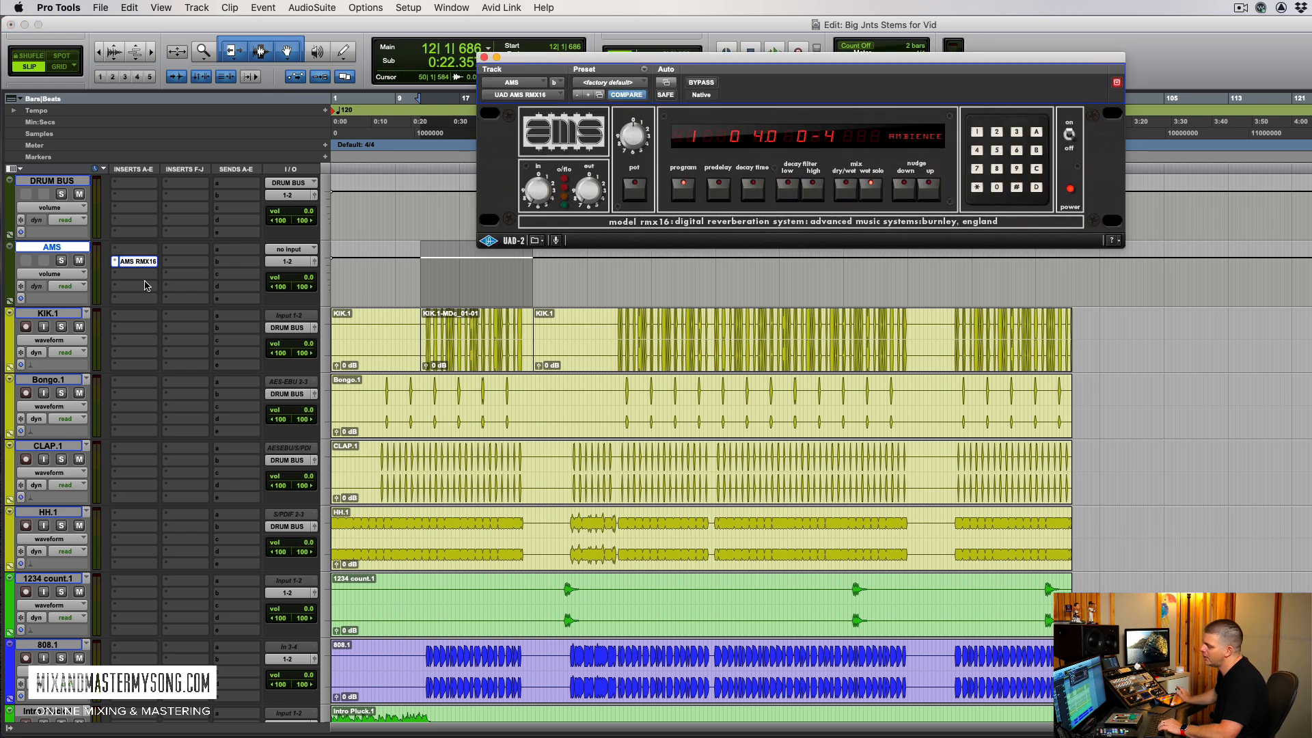
{"action": "key", "text": "ctrl+alt+super+w"}
{"action": "scroll", "coordinate": [355, 400], "scroll_direction": "down", "scroll_amount": 10}
{"action": "left_click", "coordinate": [225, 398]}
{"action": "left_click", "coordinate": [112, 388]}
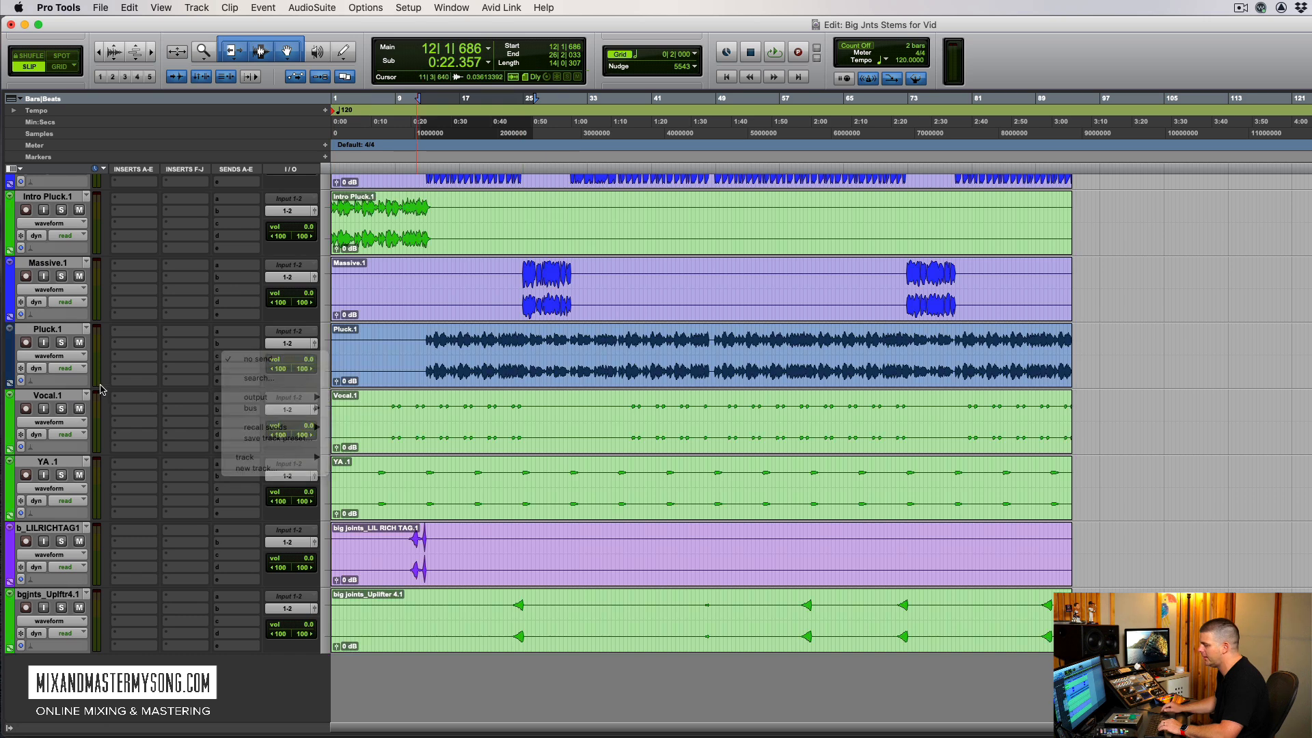
Step: Set the AMS track's input to the Slap (Stereo) bus
{"action": "scroll", "coordinate": [130, 381], "scroll_direction": "up", "scroll_amount": 10}
{"action": "left_click", "coordinate": [287, 249]}
{"action": "mouse_move", "coordinate": [301, 249]}
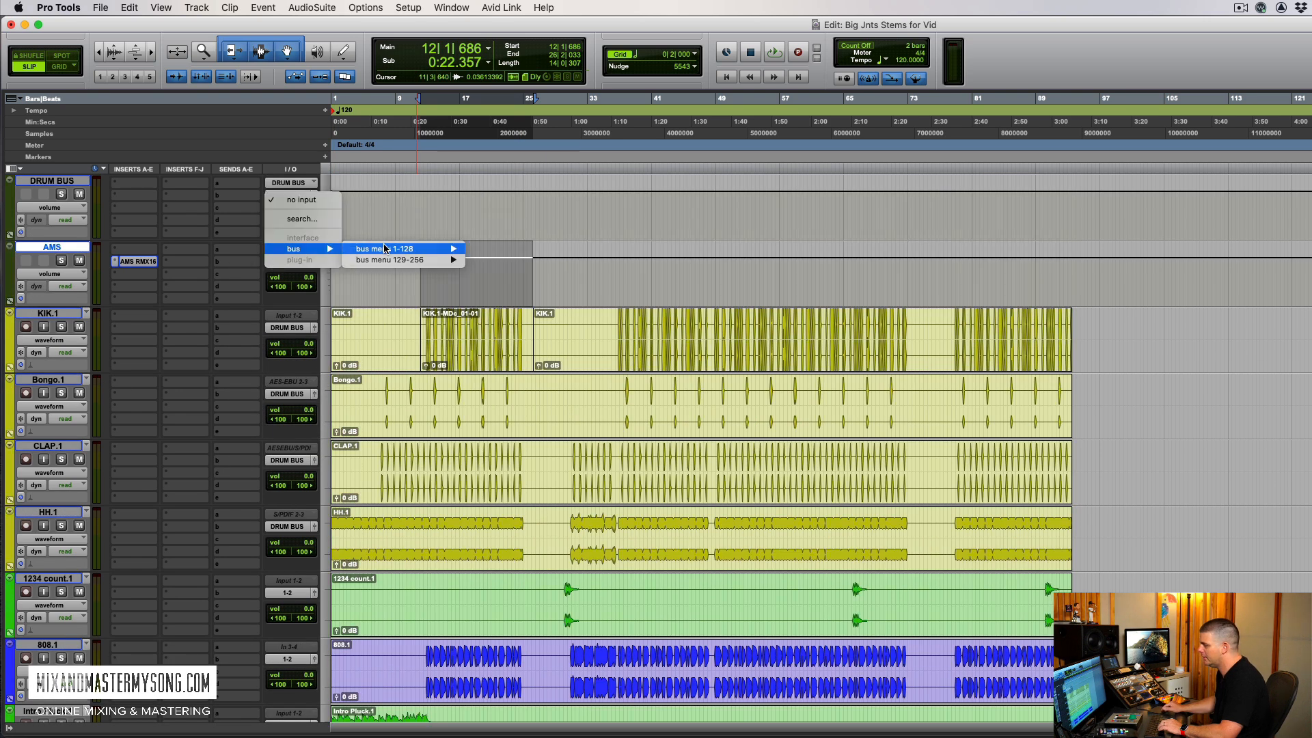
{"action": "mouse_move", "coordinate": [397, 249]}
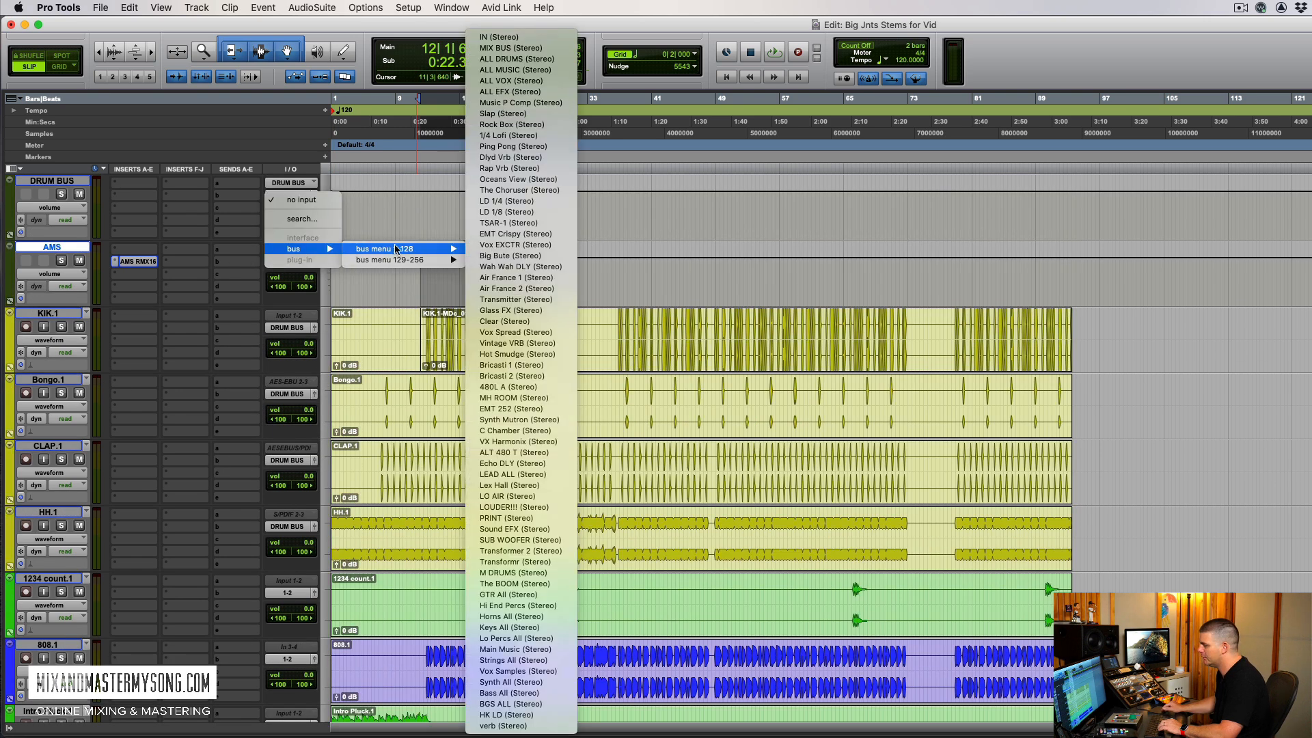
{"action": "left_click", "coordinate": [509, 114]}
{"action": "scroll", "coordinate": [202, 382], "scroll_direction": "down", "scroll_amount": 10}
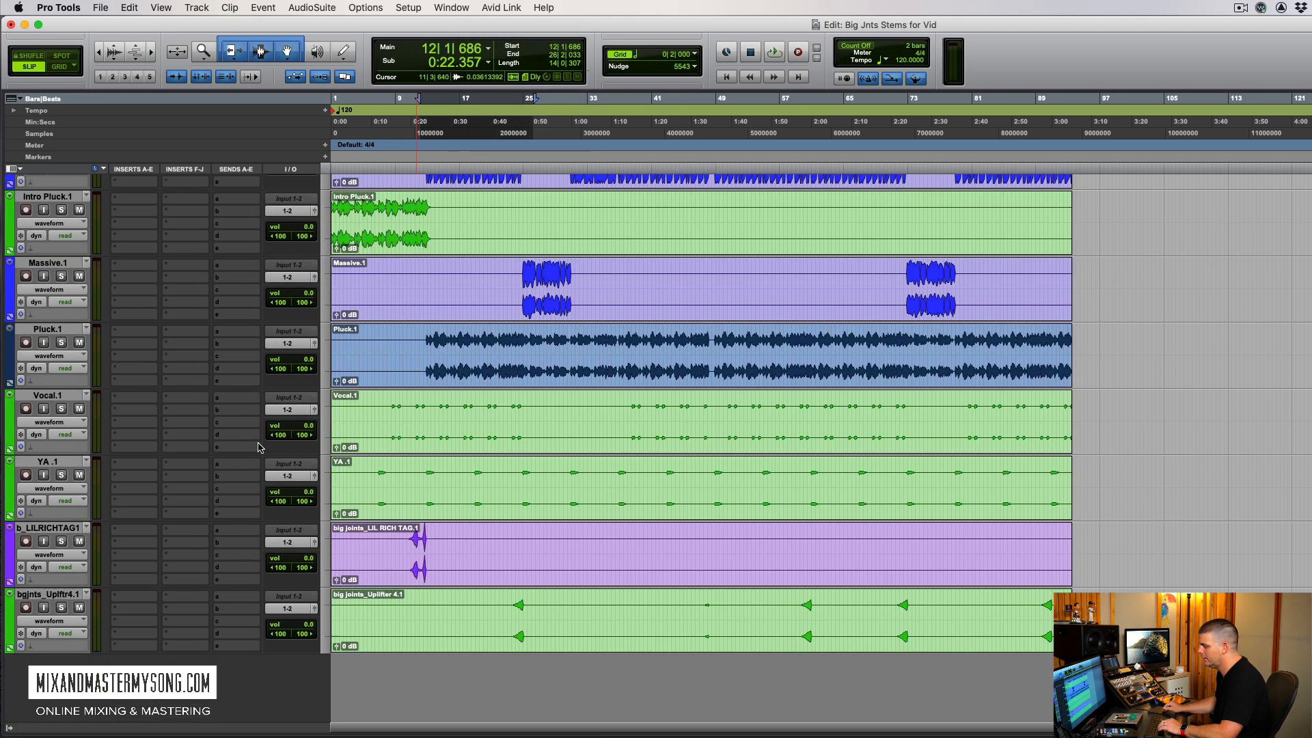
Step: Add a send to the Slap bus in the first send slot of the YA .1 track and show its send window
{"action": "left_click", "coordinate": [223, 469]}
{"action": "left_click", "coordinate": [271, 447]}
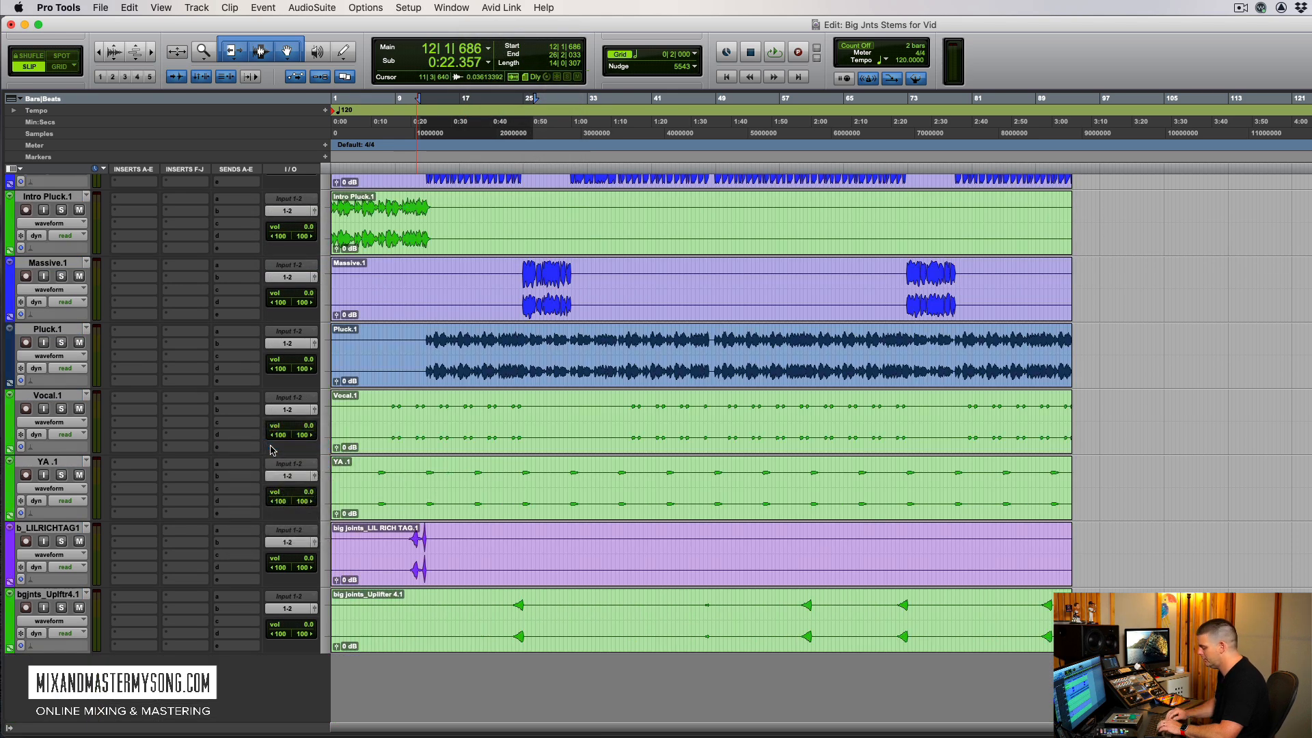
{"action": "type", "text": "slap"}
{"action": "key", "text": "Return"}
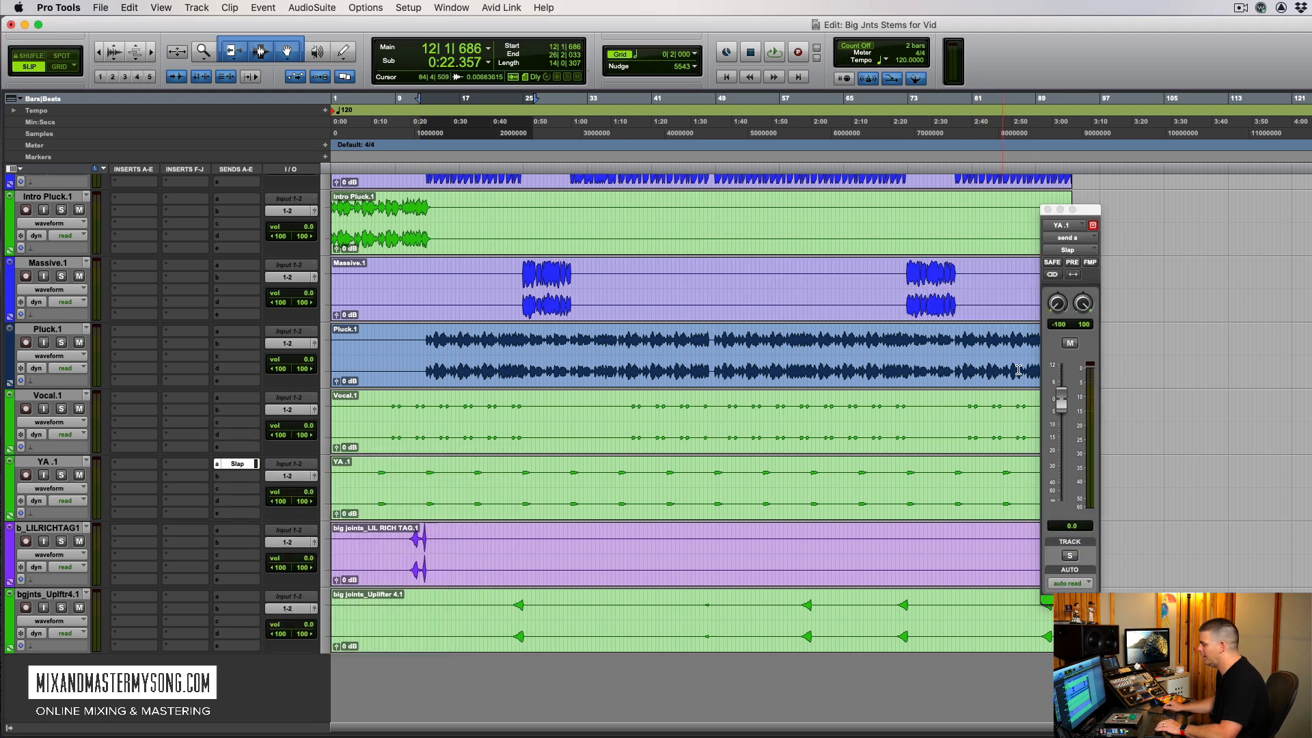
{"action": "left_click", "coordinate": [238, 465]}
{"action": "left_click", "coordinate": [238, 465]}
Step: Move the YA .1 send window to the middle of the timeline, and test opening and closing the AMS RMX16 plug-in window
{"action": "scroll", "coordinate": [234, 474], "scroll_direction": "up", "scroll_amount": 10}
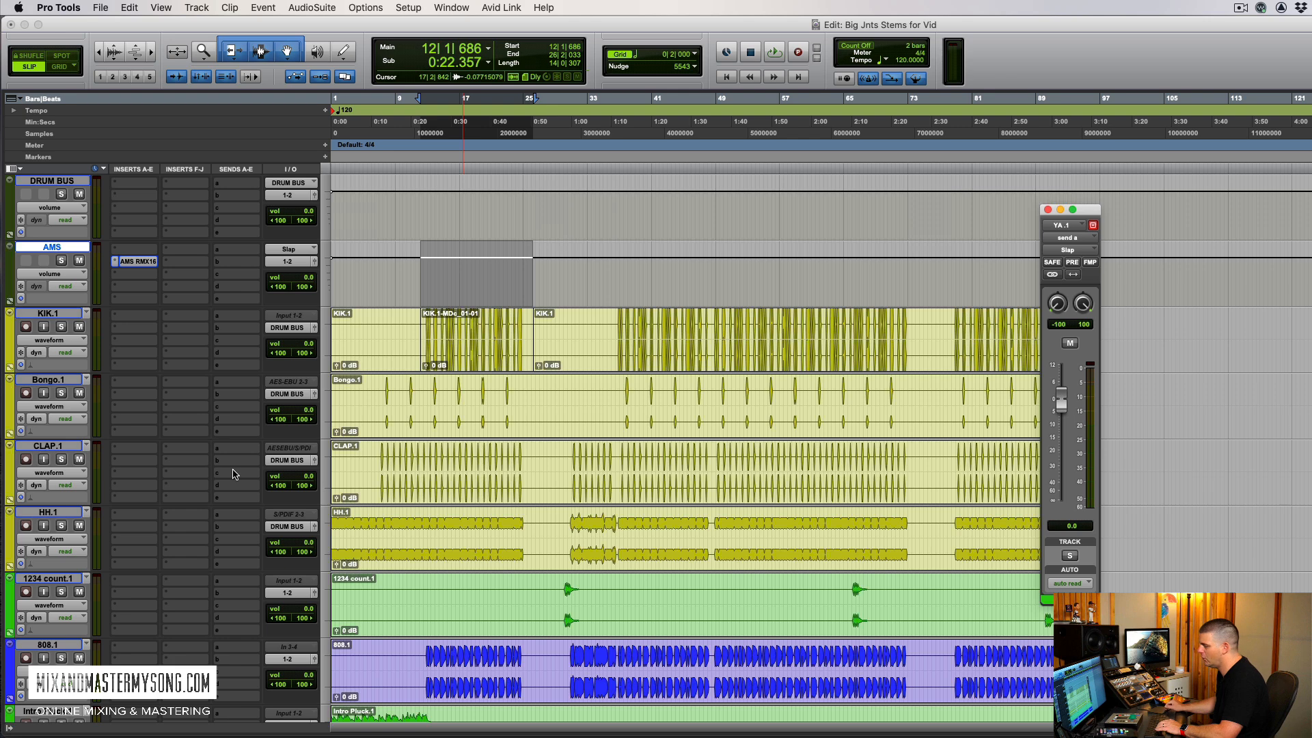
{"action": "scroll", "coordinate": [193, 365], "scroll_direction": "down", "scroll_amount": 10}
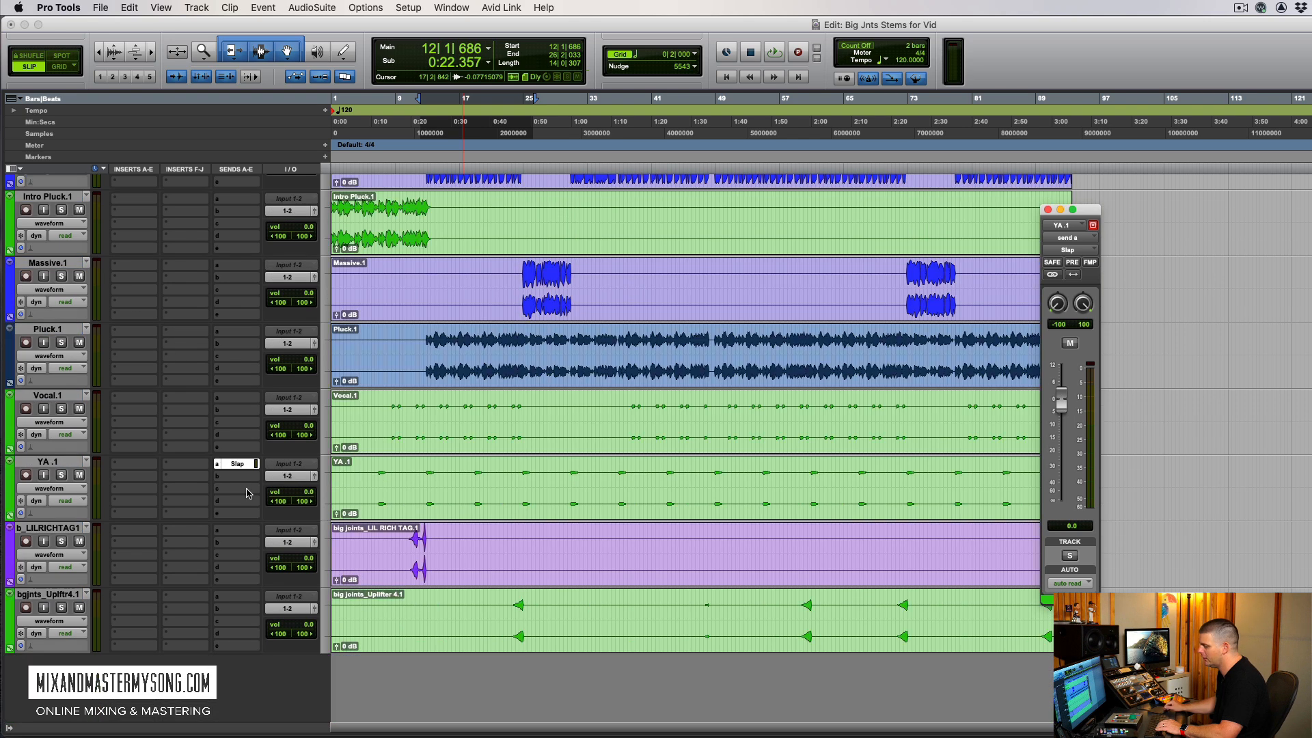
{"action": "left_click_drag", "start_coordinate": [1088, 216], "coordinate": [639, 215]}
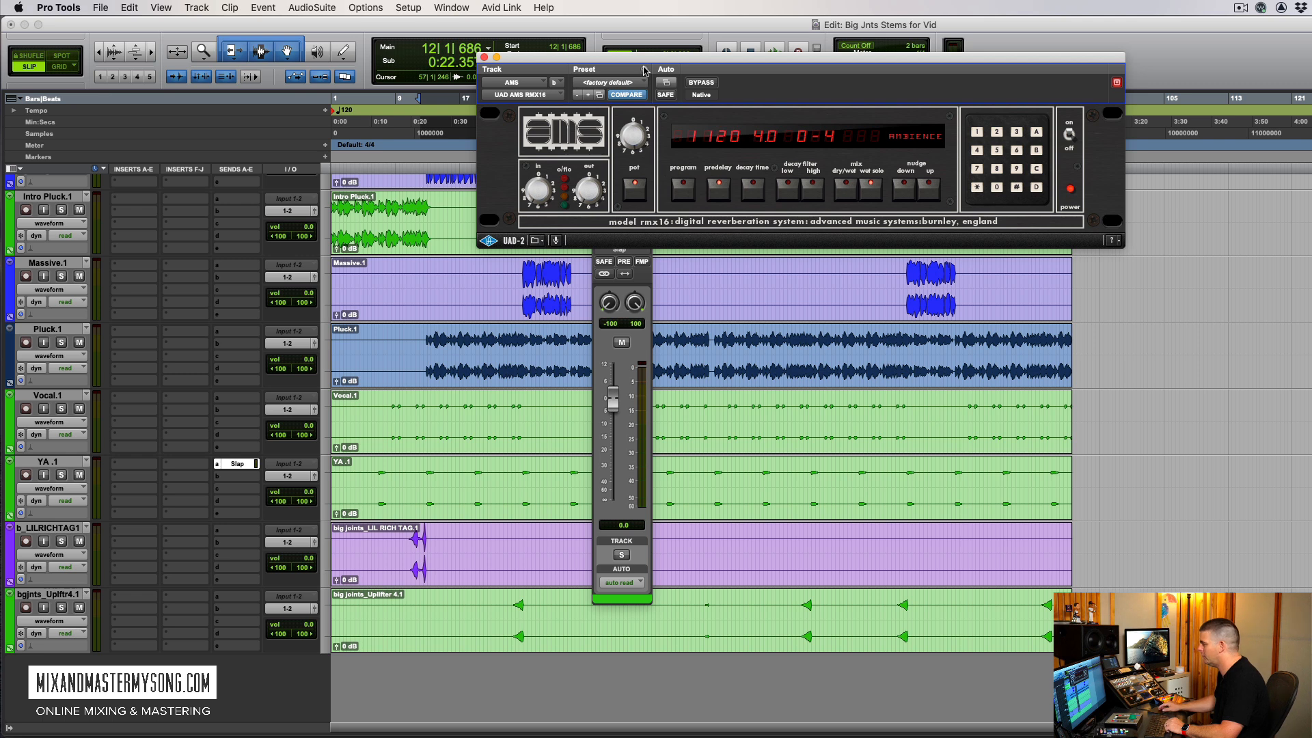
{"action": "key", "text": "super+w"}
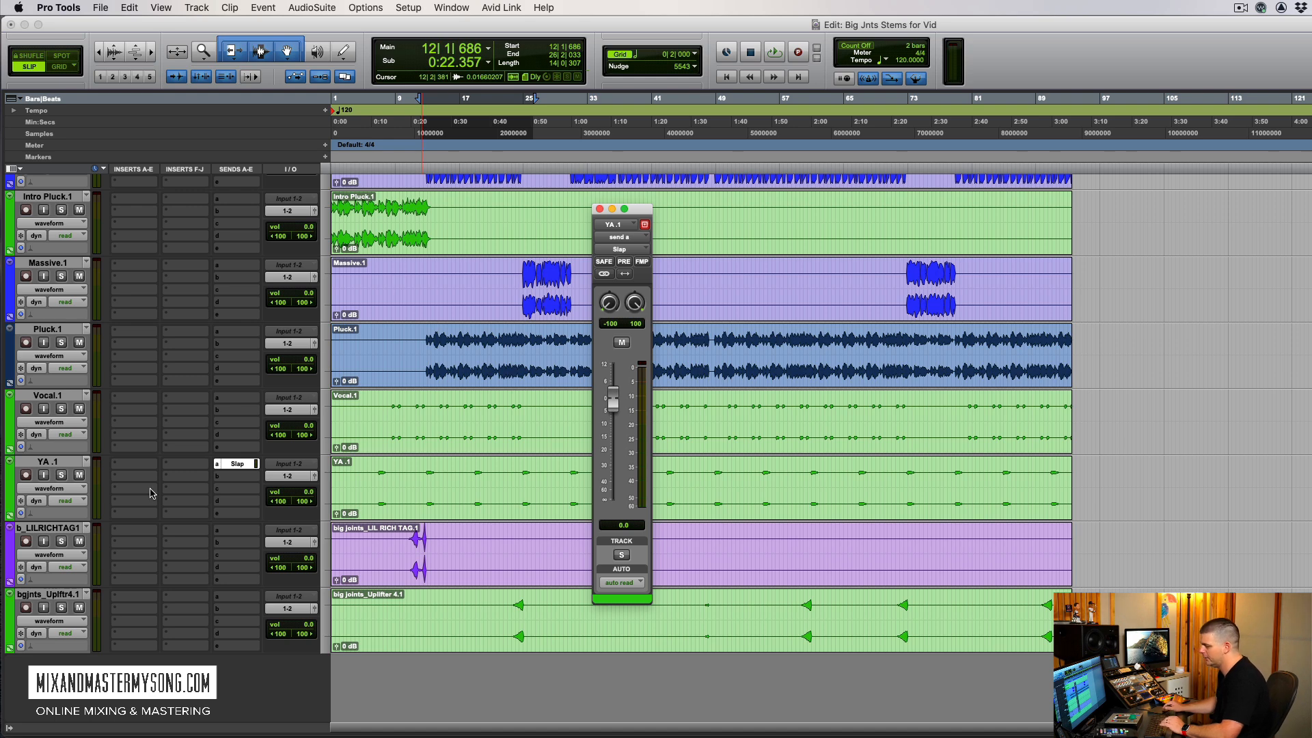
Step: Close the YA .1 send window and place the edit cursor on the Massive.1 track just before its first audio passage, at about 24|3|855
{"action": "left_click", "coordinate": [599, 210]}
{"action": "scroll", "coordinate": [482, 304], "scroll_direction": "up", "scroll_amount": 6}
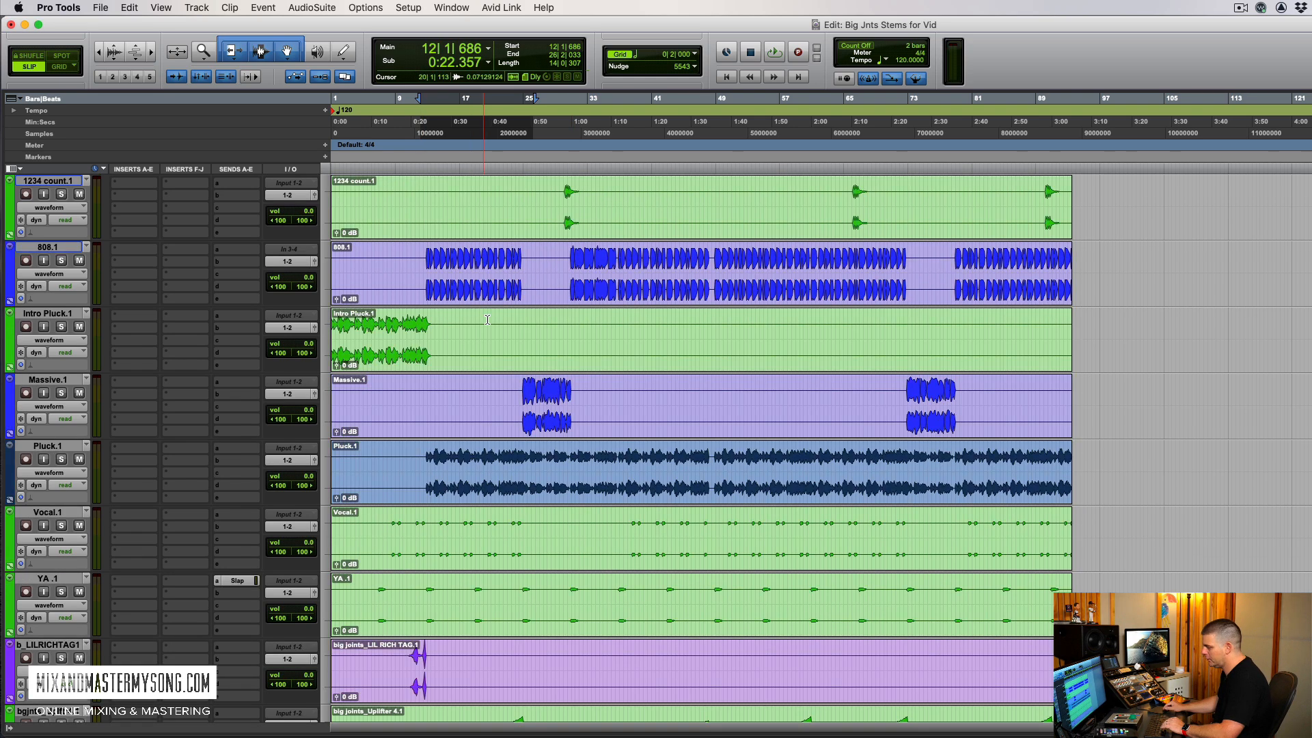
{"action": "scroll", "coordinate": [488, 319], "scroll_direction": "up", "scroll_amount": 2}
{"action": "scroll", "coordinate": [488, 355], "scroll_direction": "down", "scroll_amount": 6}
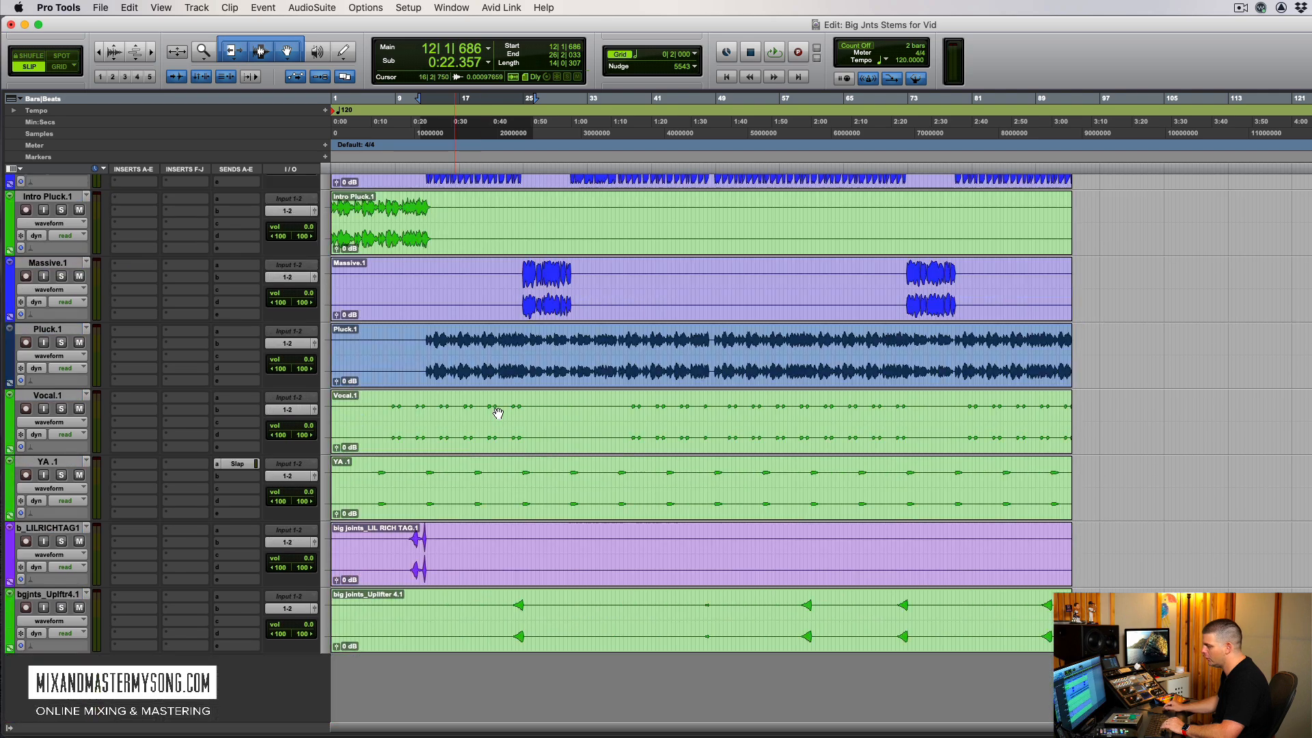
{"action": "left_click", "coordinate": [495, 363]}
{"action": "left_click", "coordinate": [520, 273]}
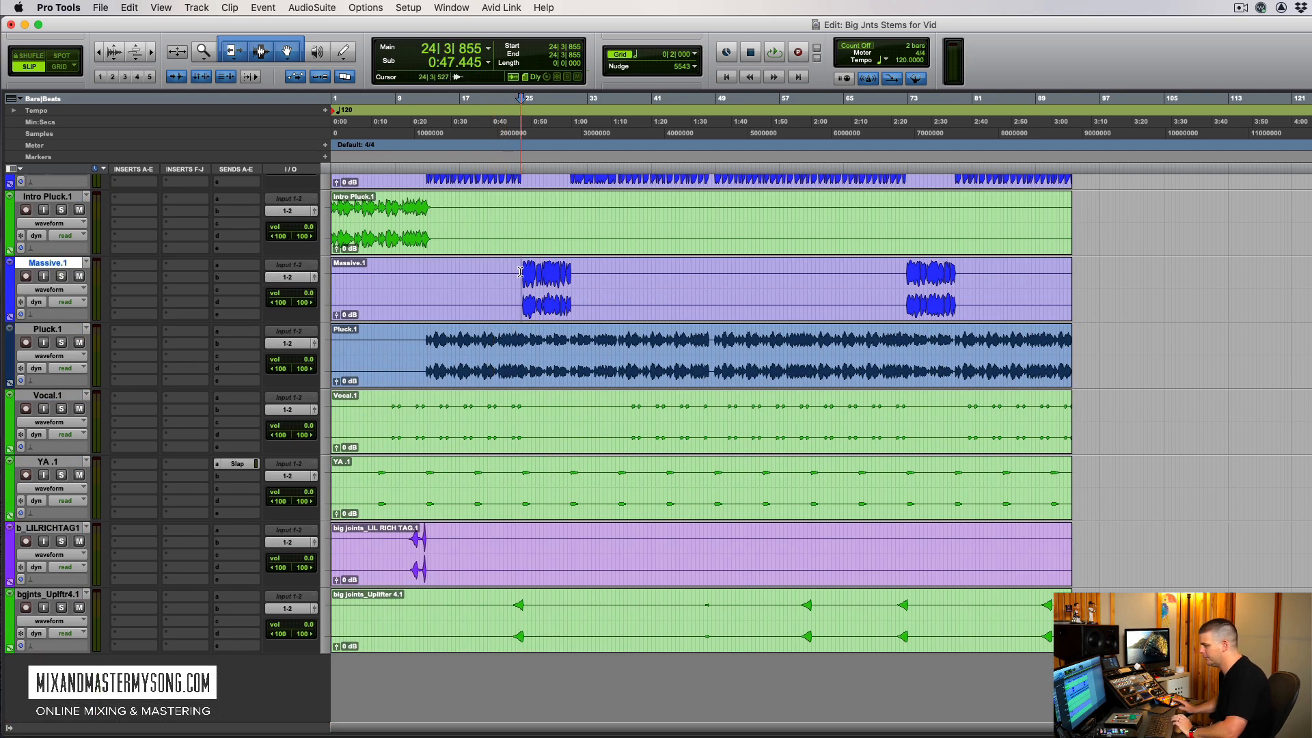